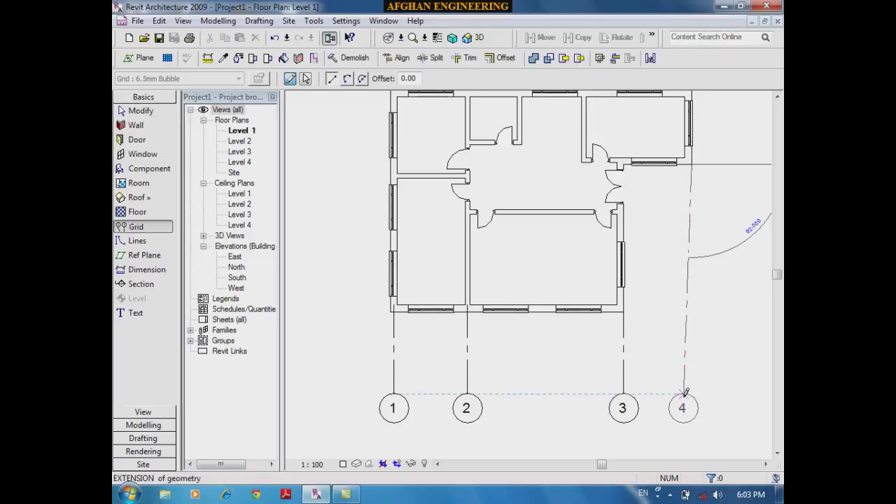
# Step: Finish the slightly slanted grid line 4 from the right wing's lower outer corner, with its bubble level with grids 1 to 3
pyautogui.click(690, 394)
pyautogui.scroll(-2, 628, 324)
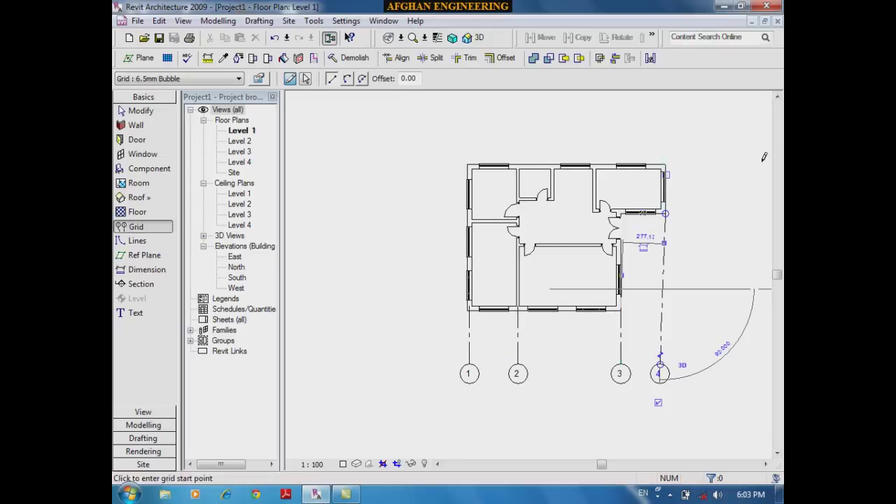
pyautogui.click(660, 355)
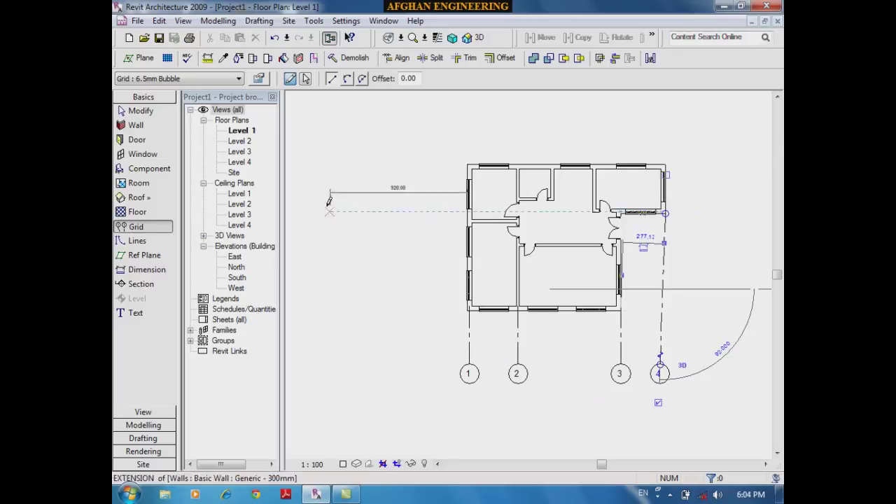
# Step: Check the grid lines in the Level 2 and Level 3 floor plans, and return to the Level 1 plan
pyautogui.doubleClick(243, 142)
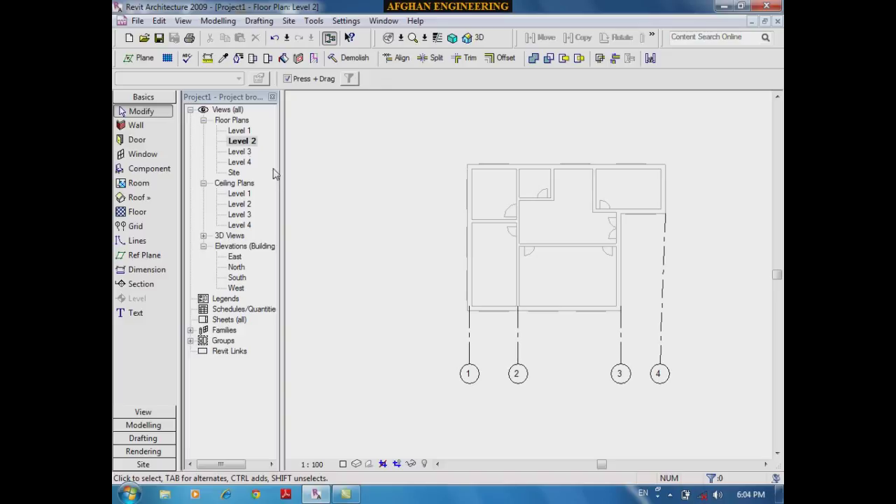
pyautogui.doubleClick(243, 152)
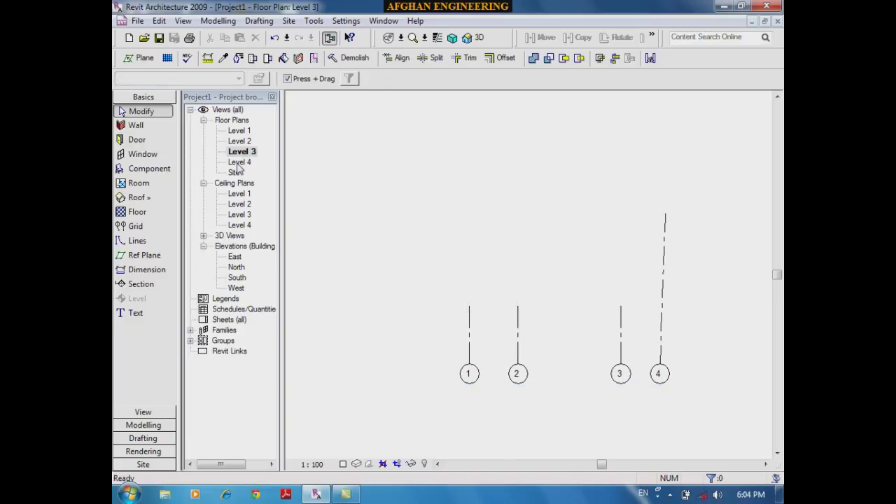
pyautogui.scroll(-2, 674, 334)
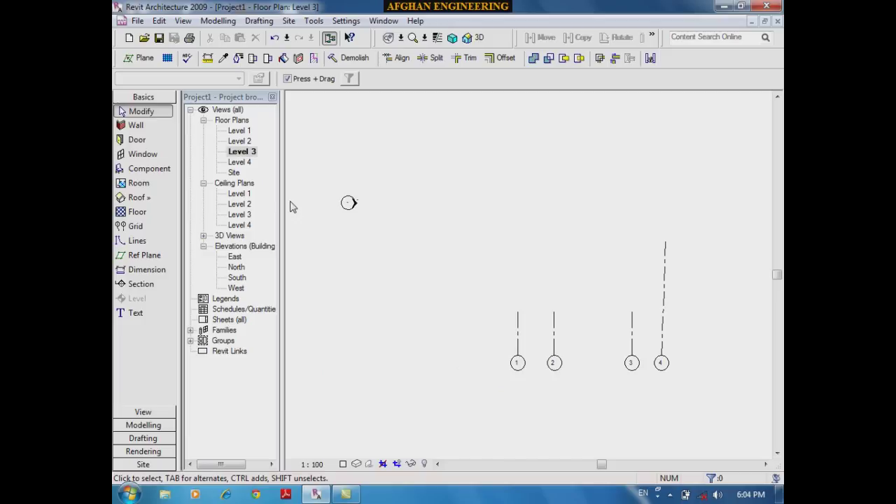
pyautogui.doubleClick(240, 131)
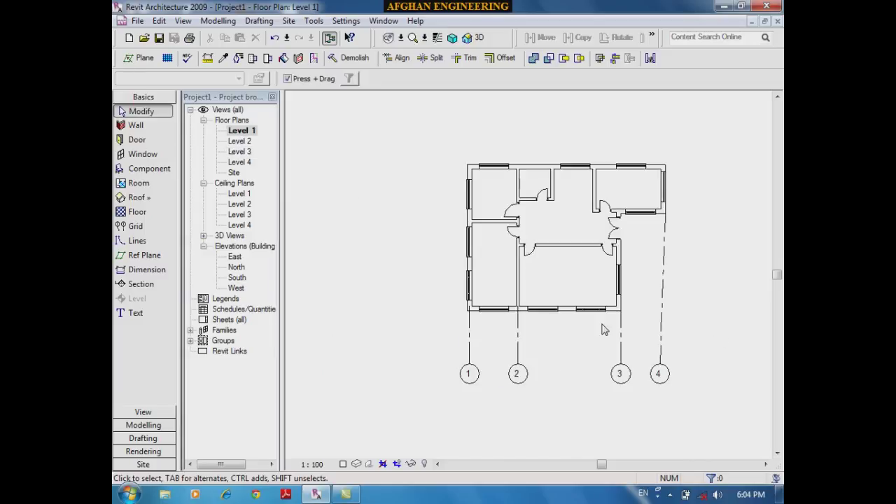
# Step: Draw a horizontal grid line from the building's lower-left outer corner, ending with its bubble outside the left wall
pyautogui.click(136, 226)
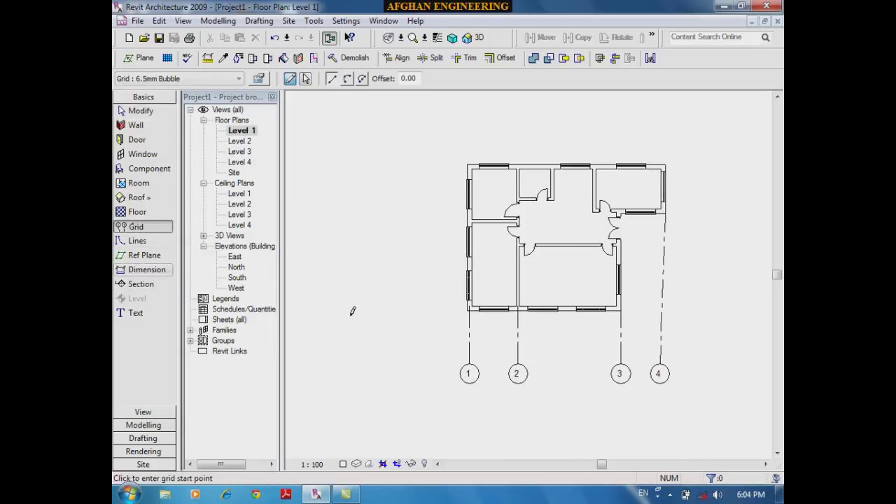
pyautogui.scroll(3, 470, 308)
pyautogui.click(468, 310)
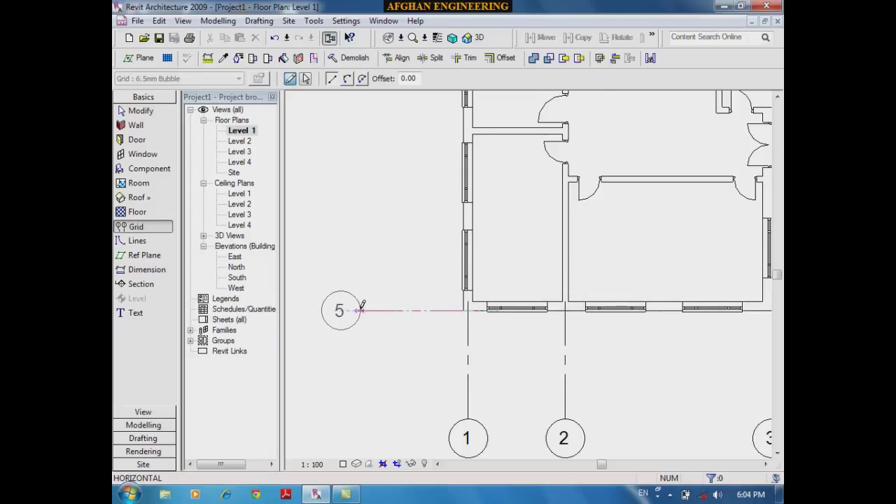
pyautogui.click(362, 308)
pyautogui.scroll(-2, 528, 266)
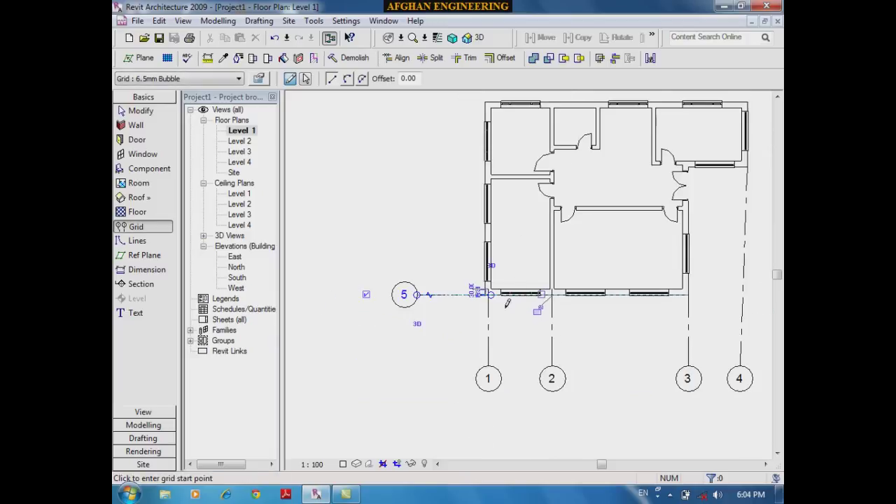
pyautogui.scroll(3, 401, 343)
pyautogui.press('Escape')
pyautogui.press('Escape')
pyautogui.scroll(3, 406, 280)
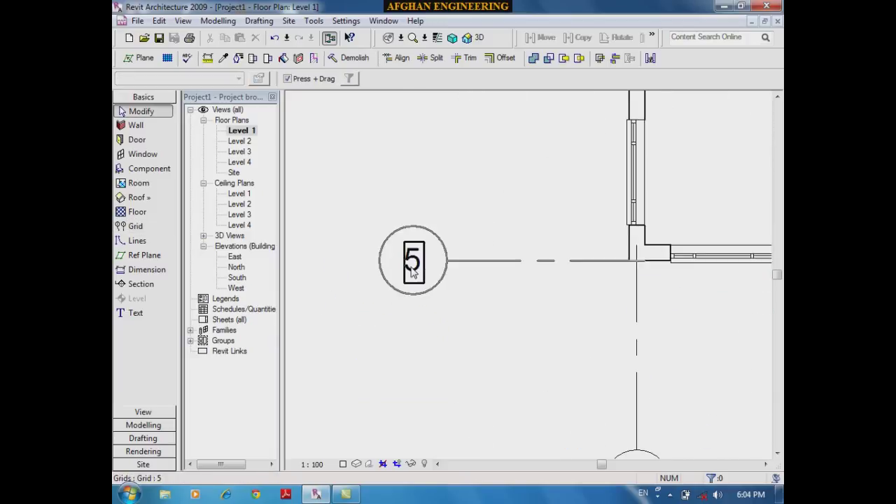
# Step: Rename the horizontal grid line from 5 to A
pyautogui.click(412, 271)
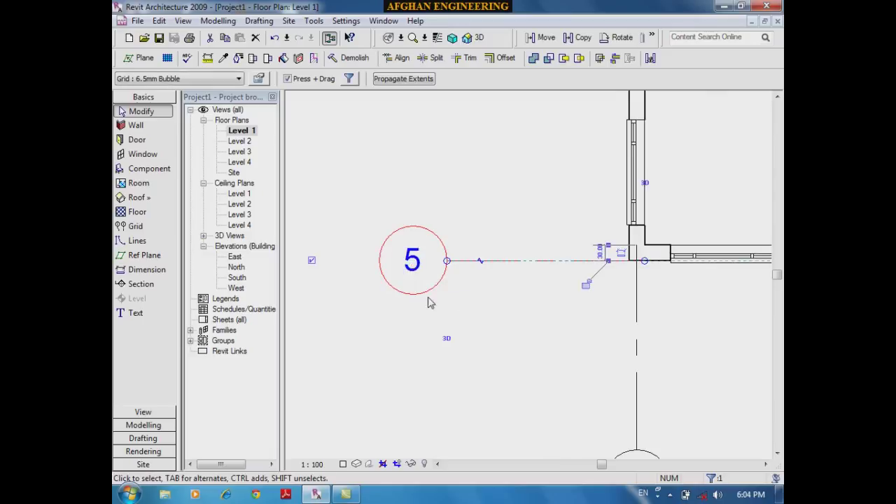
pyautogui.click(416, 278)
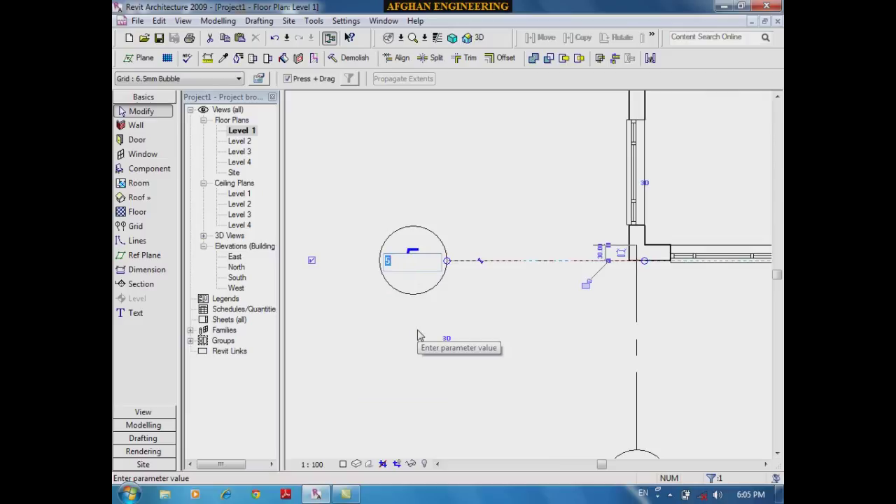
pyautogui.write('A')
pyautogui.click(414, 340)
pyautogui.click(413, 347)
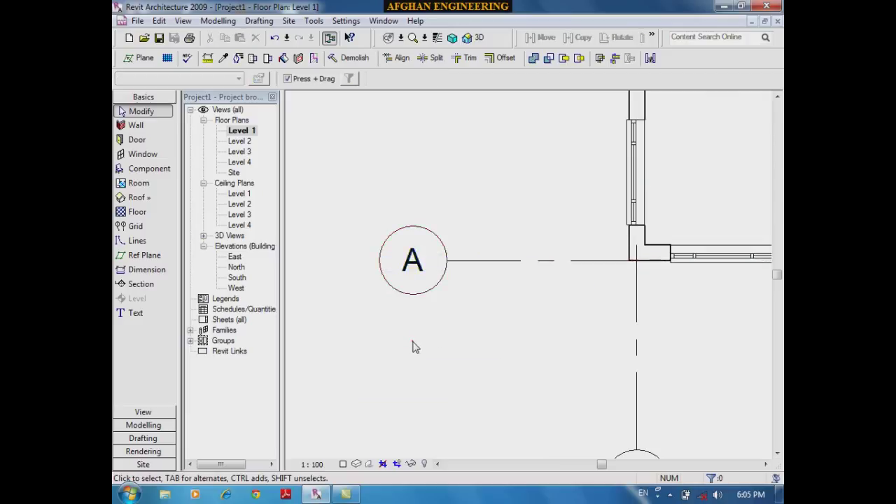
# Step: Draw horizontal grid line B along the partition between the two left rooms, with its bubble aligned above bubble A
pyautogui.scroll(-3, 413, 347)
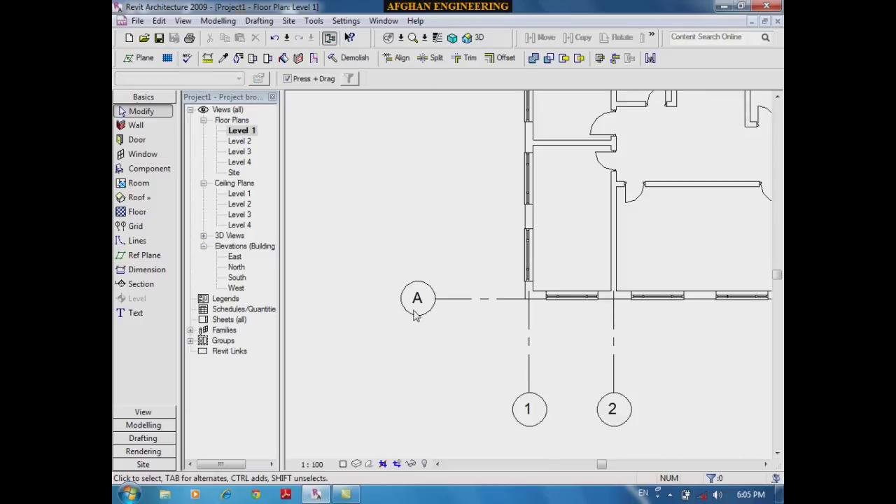
pyautogui.click(136, 227)
pyautogui.click(537, 144)
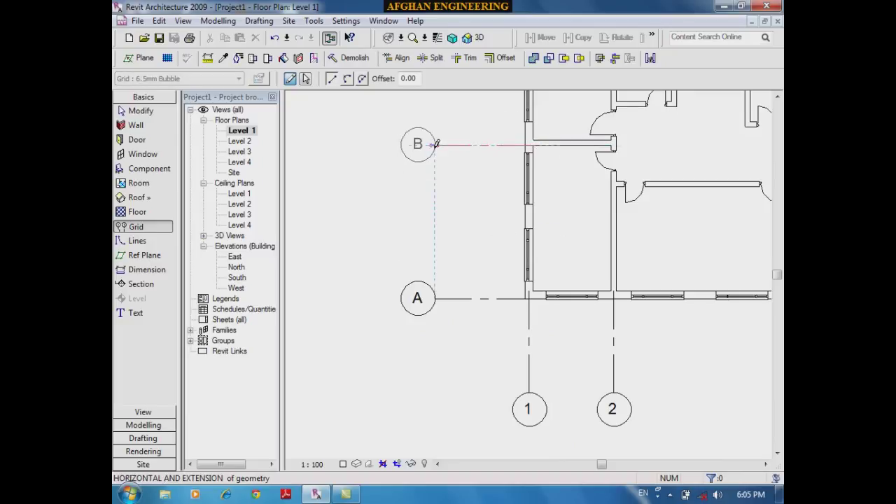
pyautogui.click(435, 144)
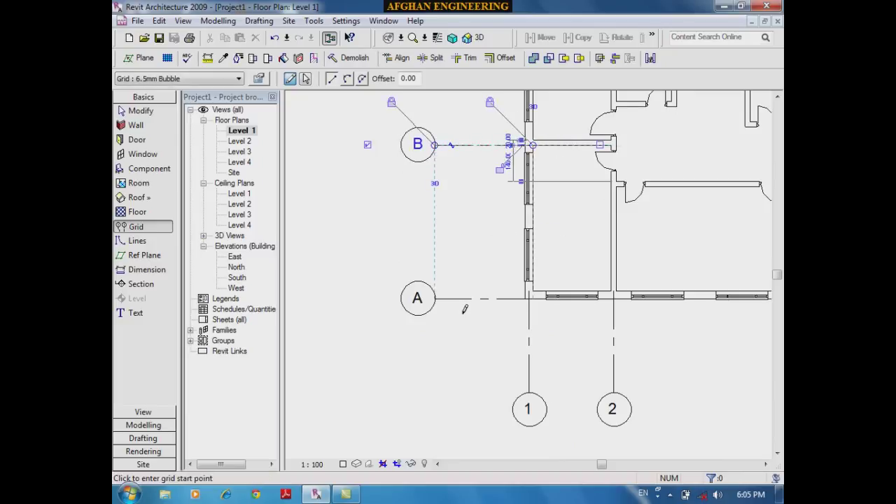
# Step: Draw horizontal grid line C from the building's upper-left corner, with its bubble aligned above bubbles A and B
pyautogui.scroll(-3, 461, 299)
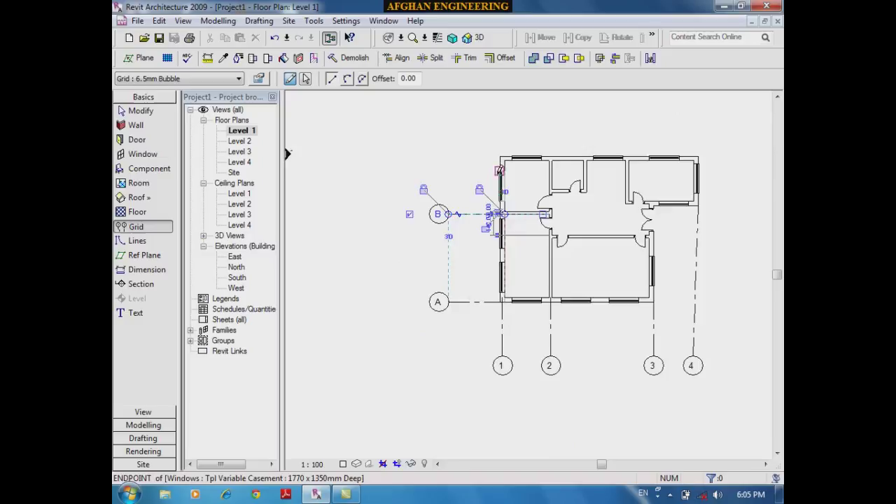
pyautogui.scroll(4, 501, 161)
pyautogui.click(506, 152)
pyautogui.click(411, 154)
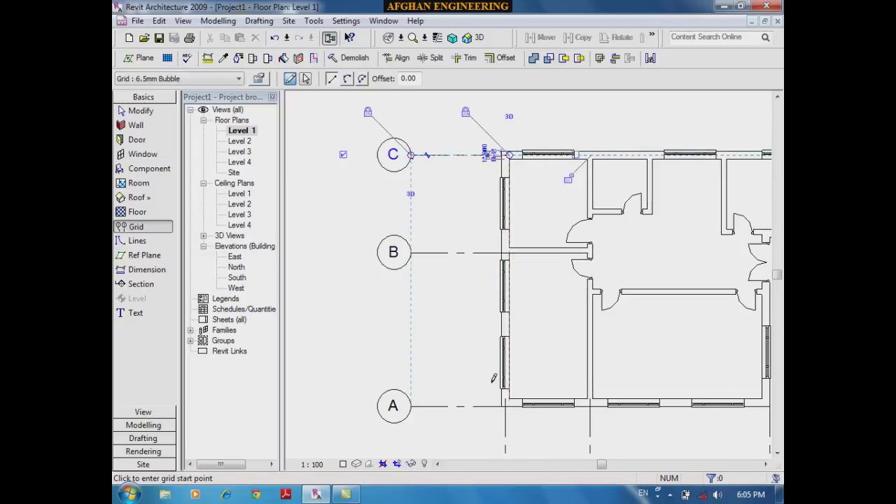
pyautogui.scroll(-3, 494, 378)
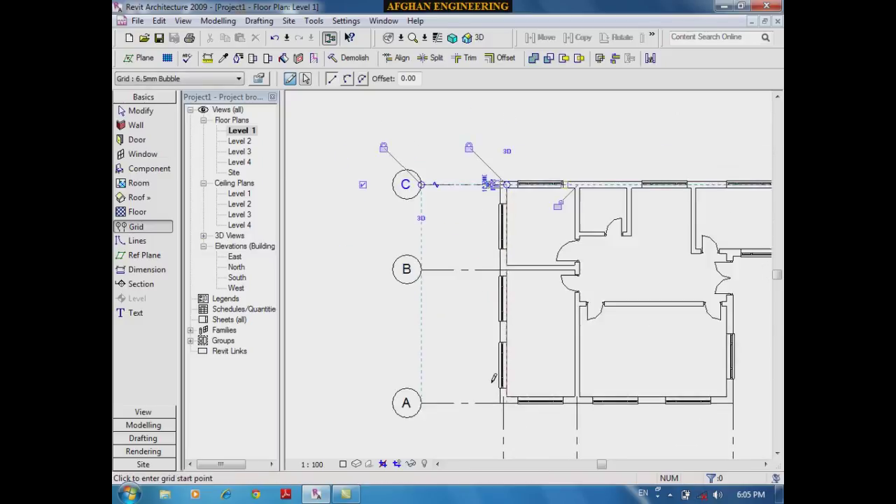
pyautogui.scroll(3, 492, 252)
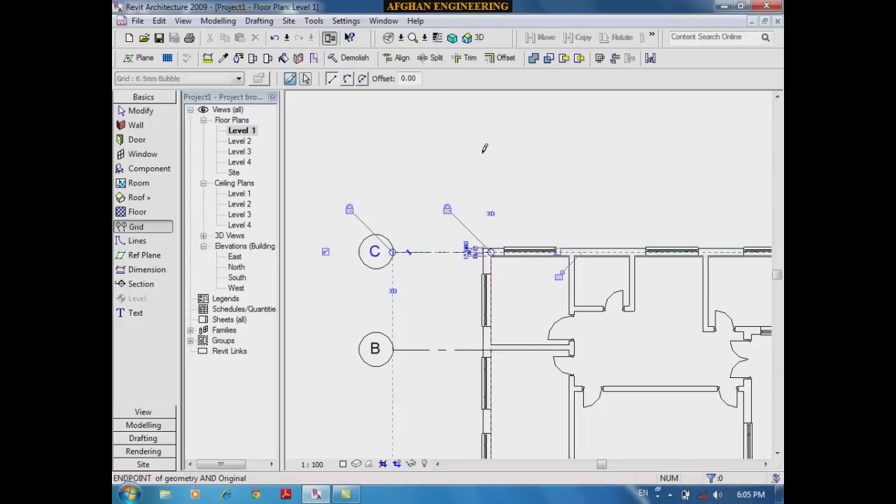
pyautogui.moveTo(493, 246); pyautogui.dragTo(498, 151)
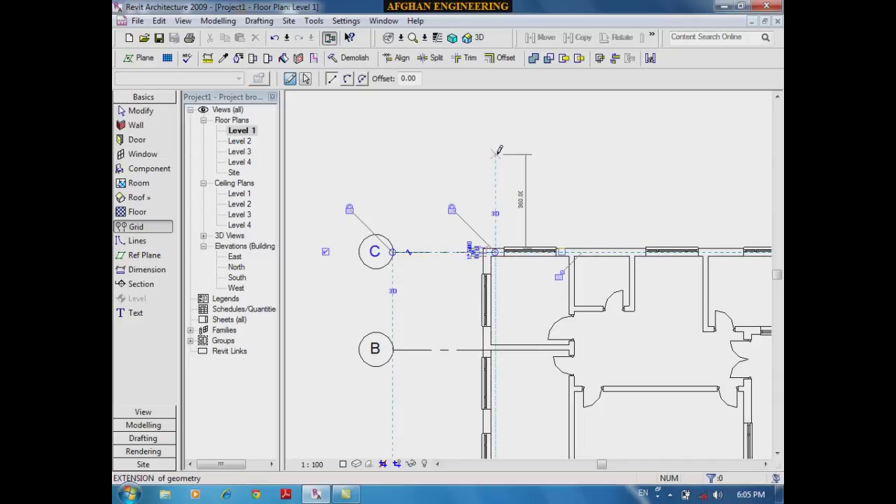
pyautogui.press('Escape')
pyautogui.press('Escape')
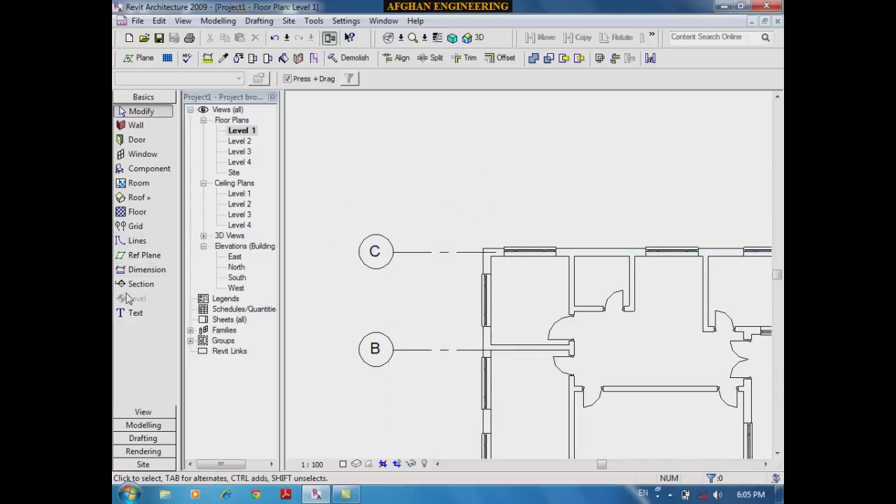
# Step: Draw vertical grid line D upward from the centre of the left exterior wall near the upper-left corner
pyautogui.click(136, 227)
pyautogui.scroll(3, 484, 245)
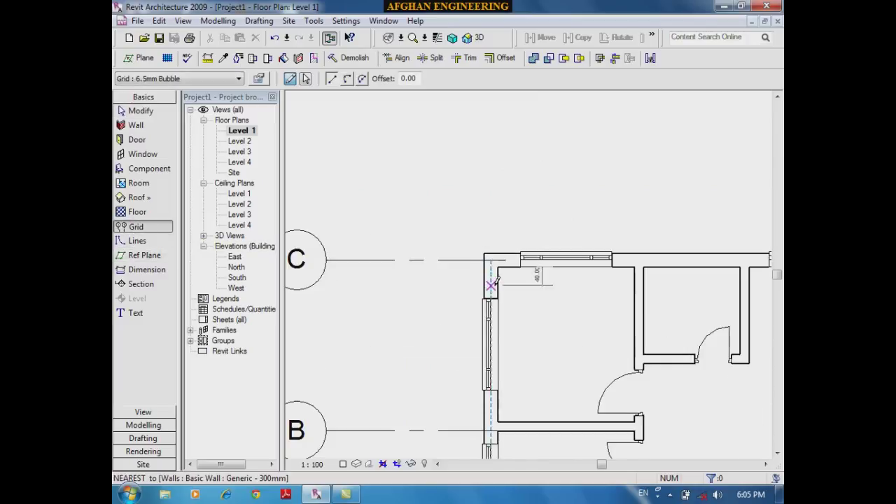
pyautogui.click(491, 275)
pyautogui.click(491, 116)
pyautogui.scroll(-2, 503, 357)
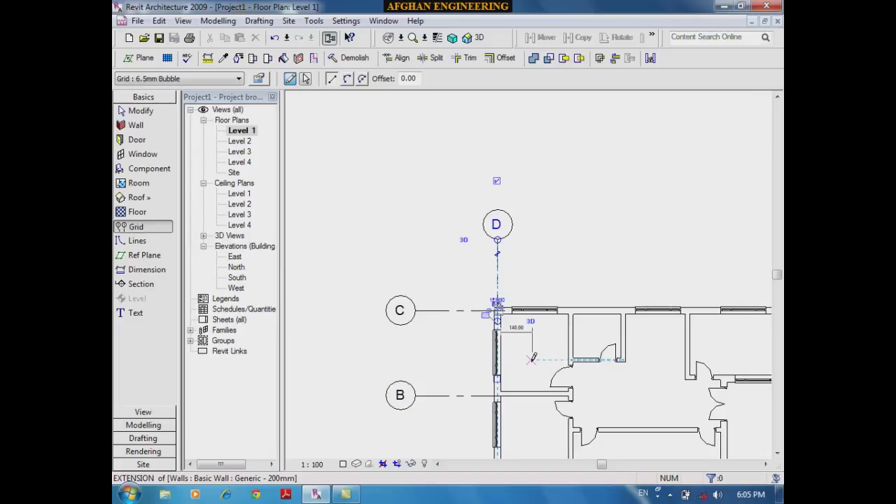
# Step: Draw vertical grid line E through the middle of the plan, from above the top wall to below the bottom wall
pyautogui.scroll(-3, 509, 203)
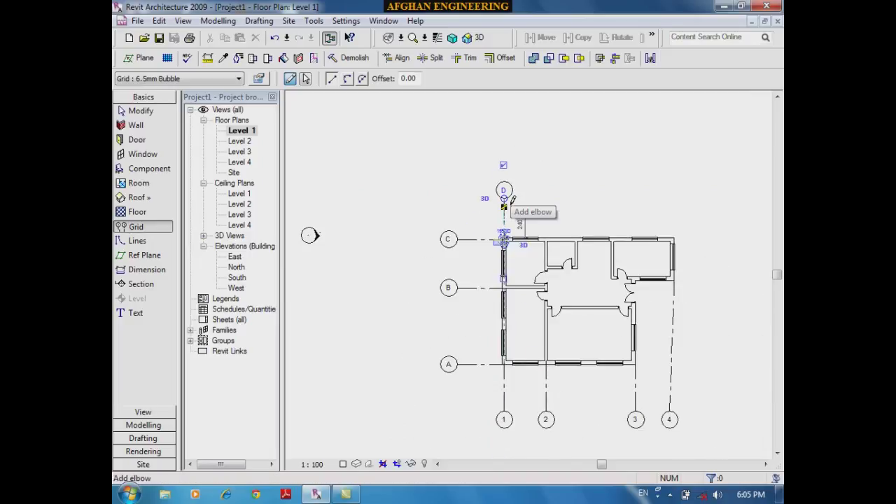
pyautogui.scroll(-1, 513, 201)
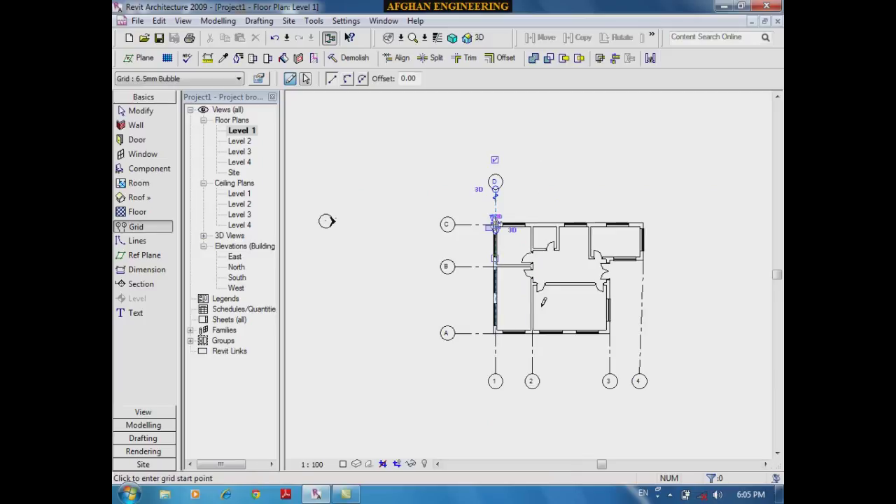
pyautogui.click(578, 174)
pyautogui.click(575, 393)
pyautogui.press('Escape')
pyautogui.press('Escape')
pyautogui.scroll(2, 542, 413)
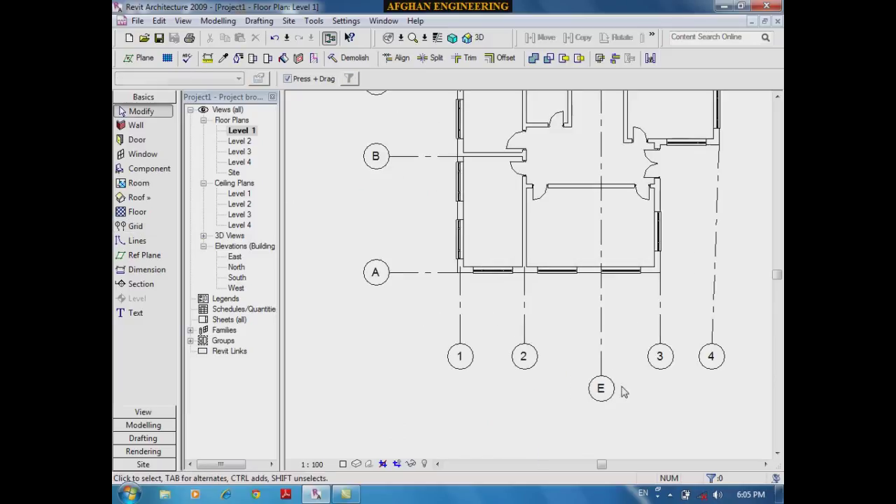
# Step: Select grid line E and examine the extent and bubble controls at its upper end
pyautogui.click(600, 358)
pyautogui.scroll(-3, 510, 396)
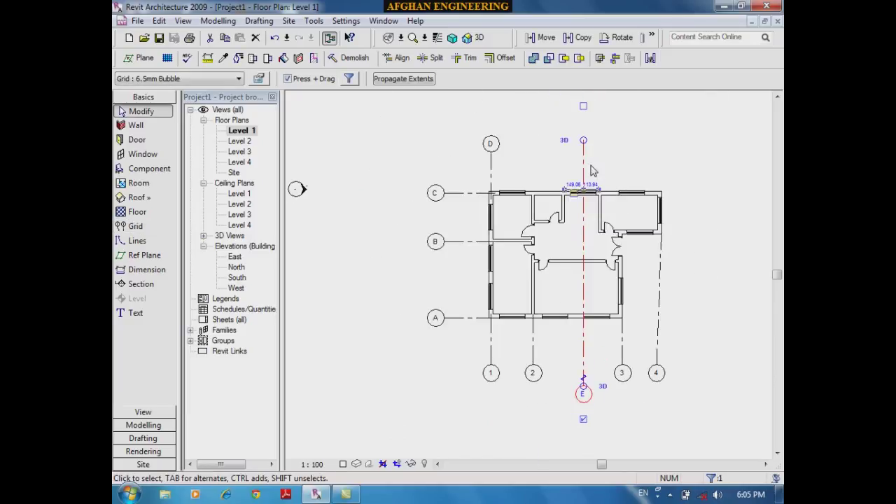
pyautogui.click(564, 140)
pyautogui.scroll(2, 574, 137)
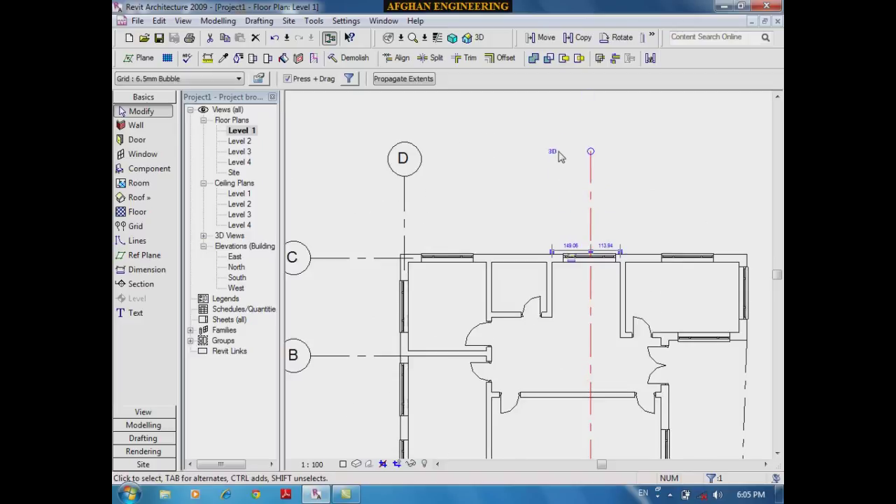
pyautogui.click(571, 180)
pyautogui.scroll(-1, 582, 184)
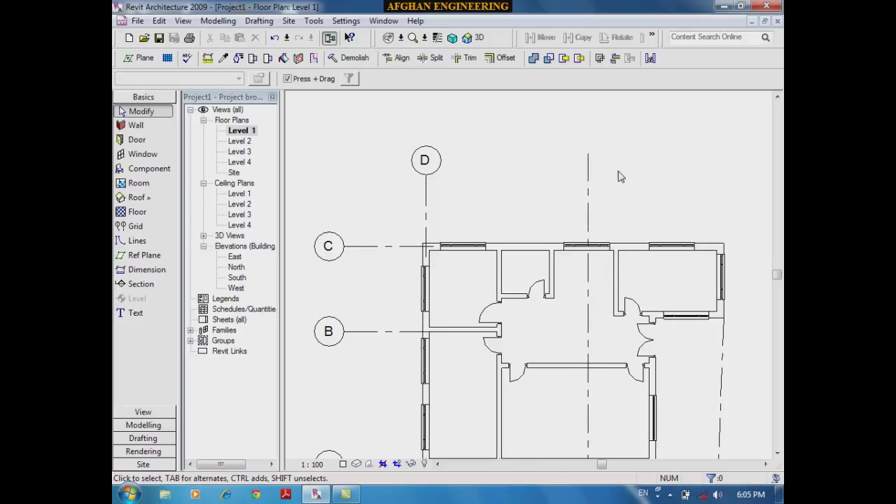
# Step: Undo the drawing of grid line 4 and grid lines A to E
pyautogui.scroll(-2, 635, 151)
pyautogui.scroll(2, 536, 325)
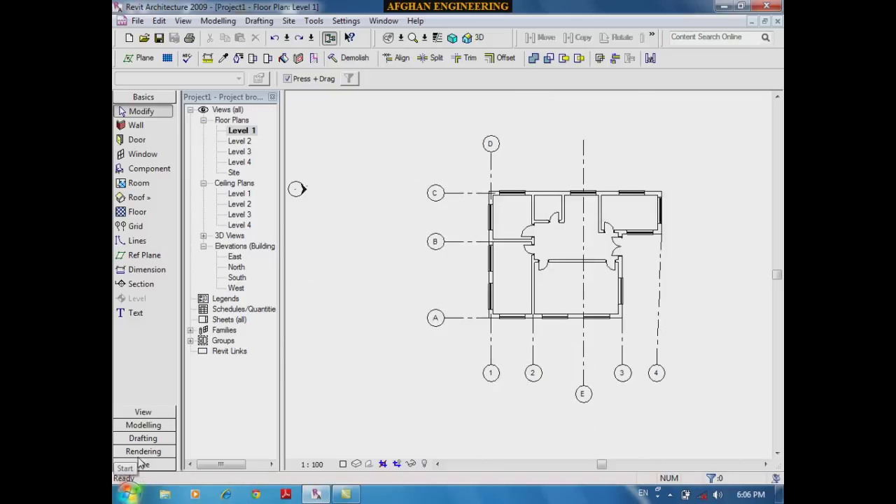
pyautogui.scroll(3, 493, 137)
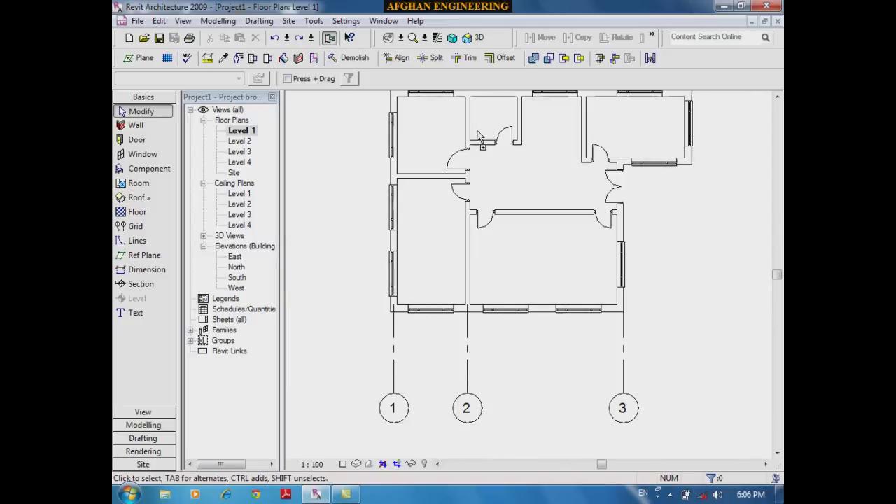
pyautogui.scroll(-1, 478, 135)
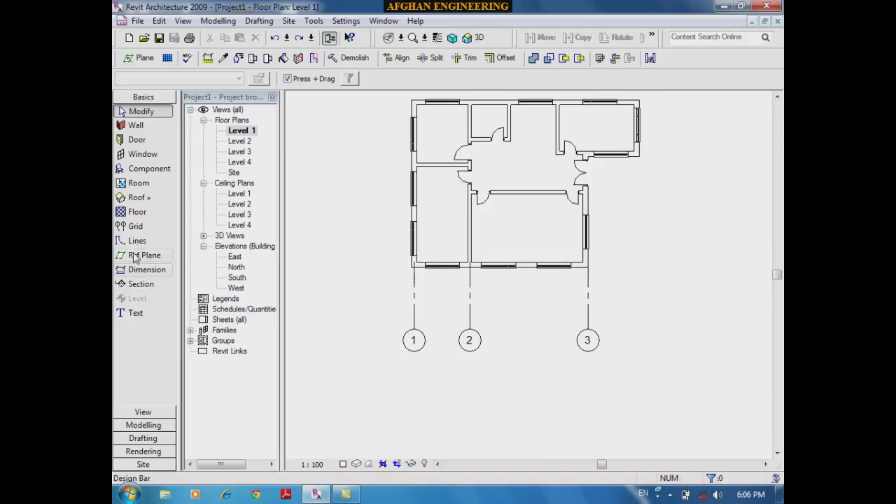
# Step: Draw a vertical grid line 4 just outside grid 3 at the building's lower-right corner, with its bubble level with bubble 3
pyautogui.click(135, 226)
pyautogui.scroll(2, 594, 258)
pyautogui.click(588, 247)
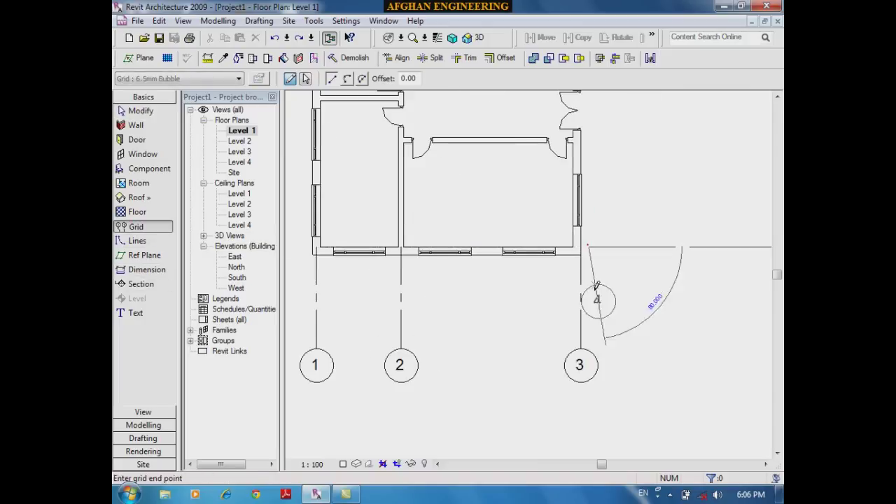
pyautogui.scroll(2, 591, 343)
pyautogui.click(589, 347)
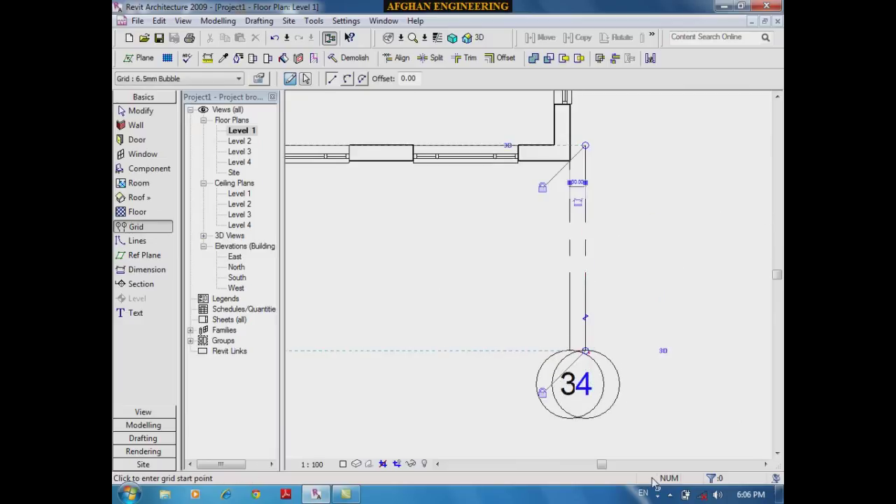
# Step: Add an elbow to grid line 3 near its lower bubble to shift the bubble away from bubble 4
pyautogui.scroll(1, 661, 451)
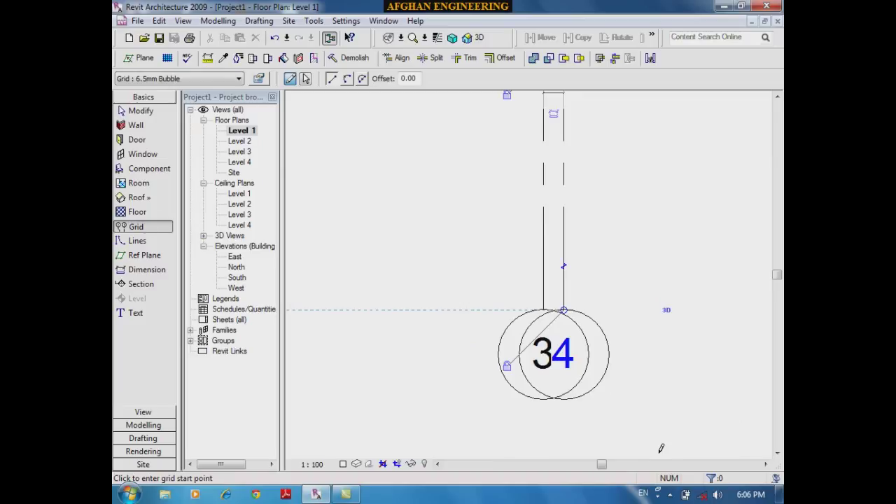
pyautogui.press('Escape')
pyautogui.press('Escape')
pyautogui.click(544, 262)
pyautogui.scroll(2, 542, 260)
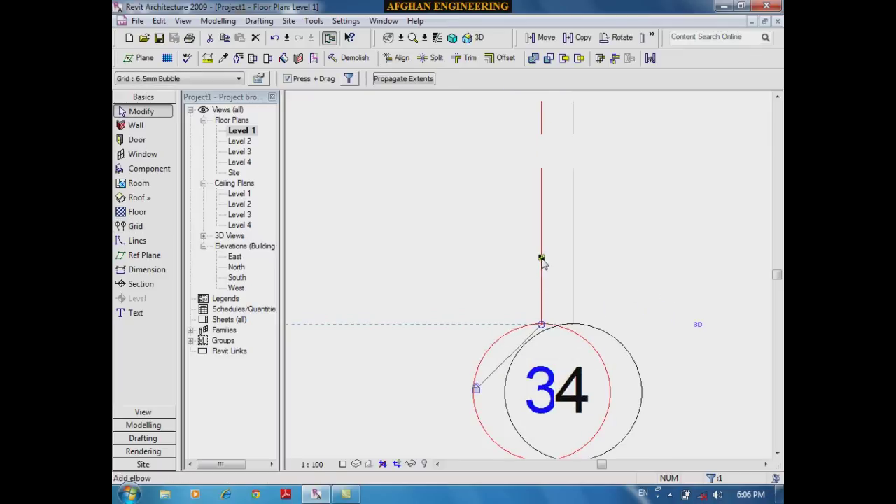
pyautogui.click(542, 259)
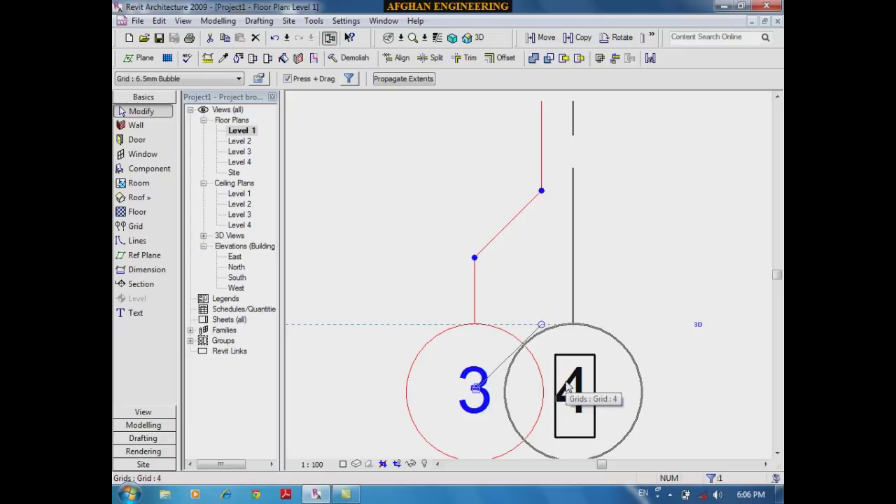
pyautogui.press('Escape')
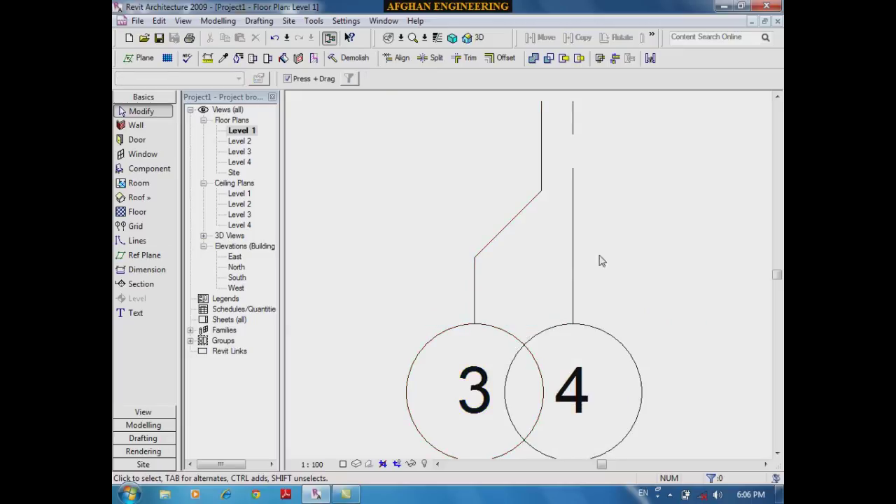
# Step: Add an elbow to grid line 4 and shift its bubble to the right, clear of bubble 3
pyautogui.click(572, 257)
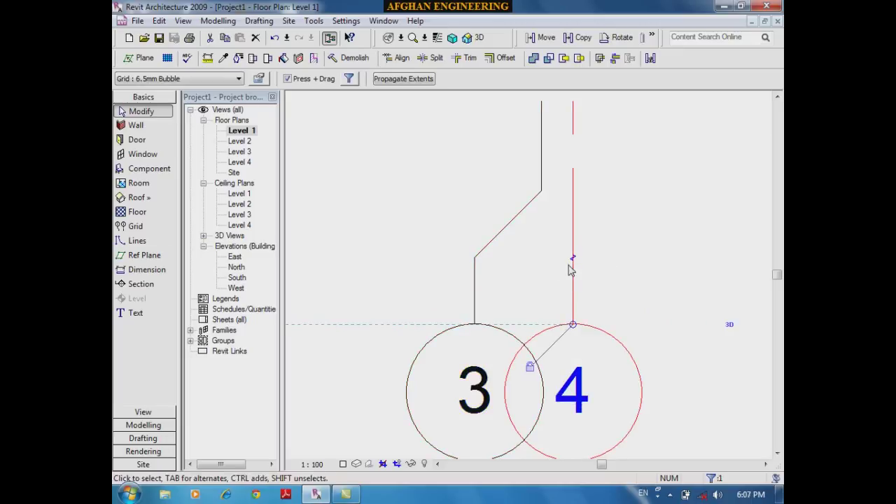
pyautogui.click(572, 259)
pyautogui.moveTo(507, 260); pyautogui.dragTo(643, 248)
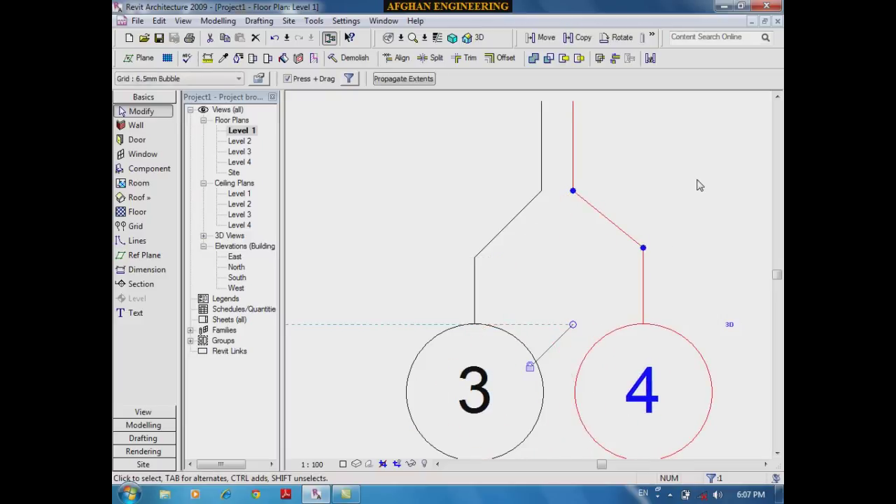
pyautogui.click(697, 185)
pyautogui.scroll(-3, 680, 196)
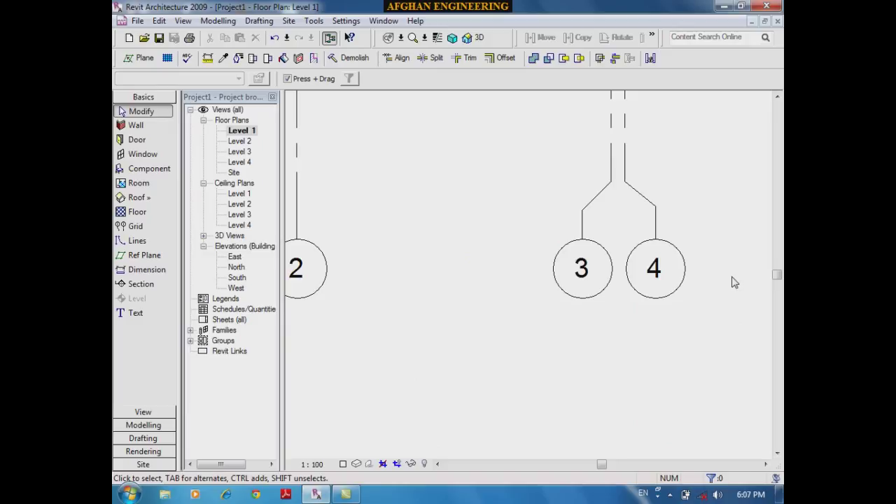
# Step: In the East elevation, draw a new level at elevation 970 just above Level 4, aligned with the other level heads
pyautogui.doubleClick(234, 257)
pyautogui.click(137, 299)
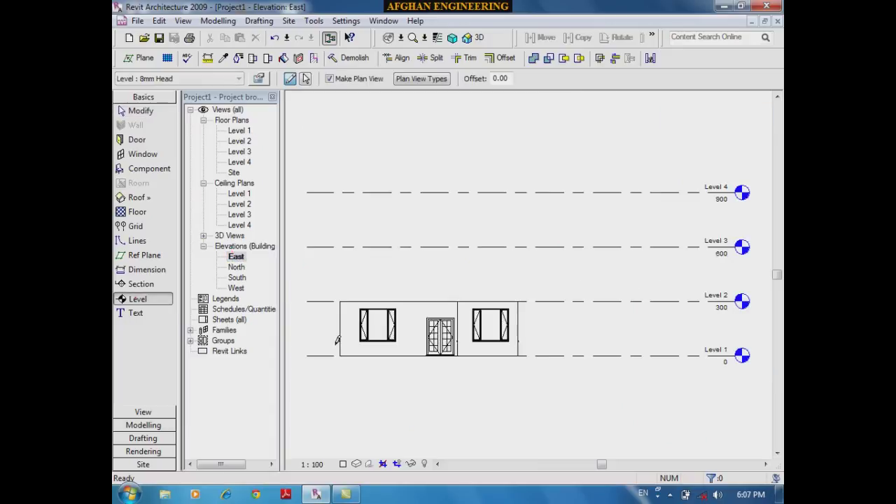
pyautogui.scroll(-2, 755, 370)
pyautogui.scroll(2, 624, 194)
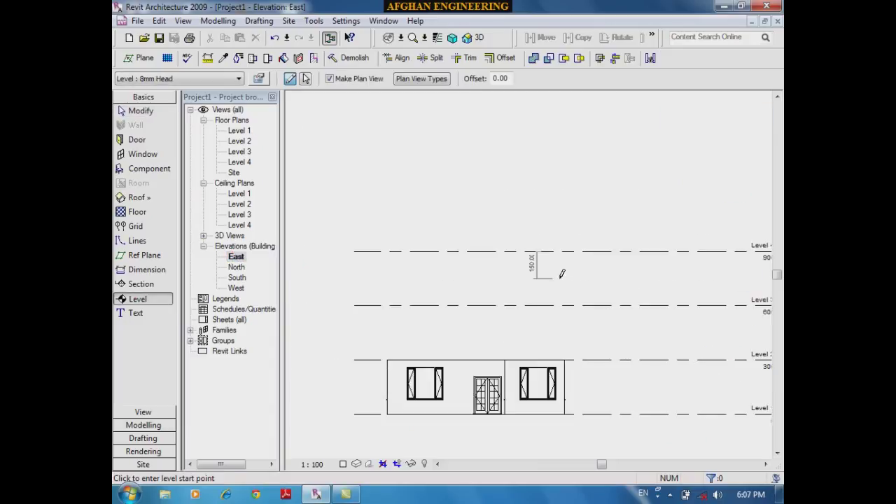
pyautogui.click(541, 237)
pyautogui.scroll(4, 745, 238)
pyautogui.moveTo(732, 248); pyautogui.dragTo(451, 240, button='middle')
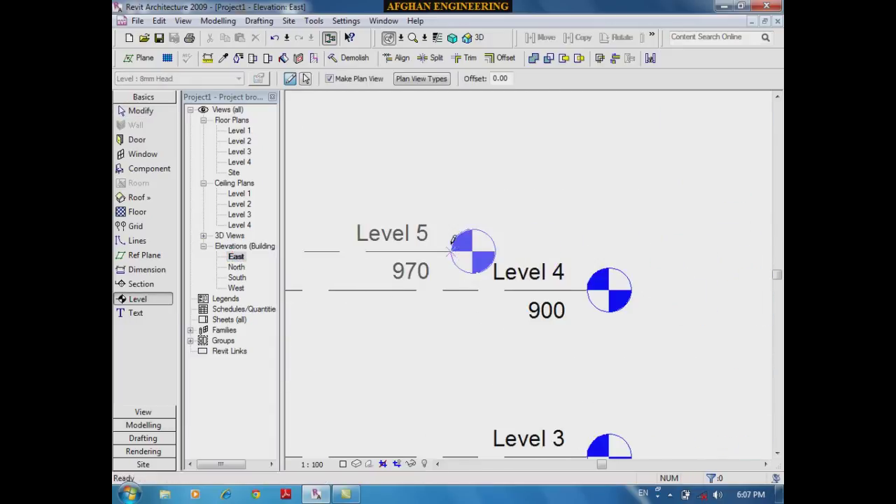
pyautogui.click(587, 250)
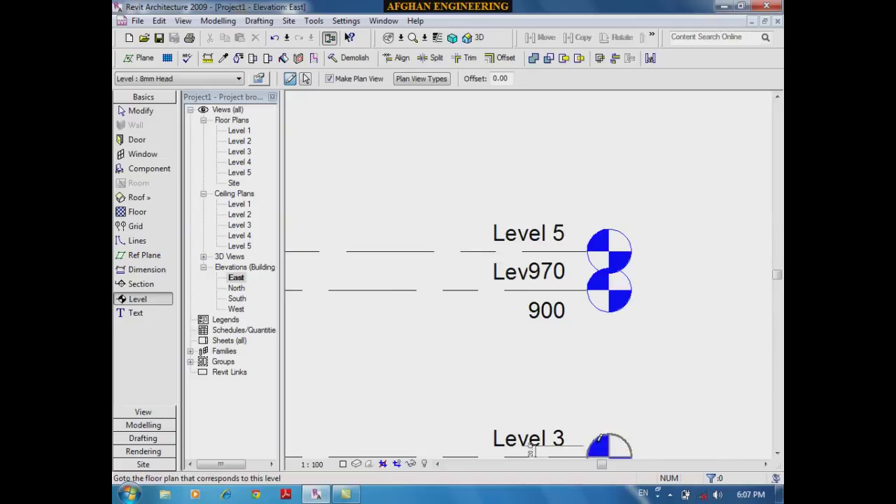
pyautogui.press('Escape')
pyautogui.press('Escape')
# Step: Add an elbow to the Level 4 line near its head so its label clears Level 5's elevation text
pyautogui.click(464, 291)
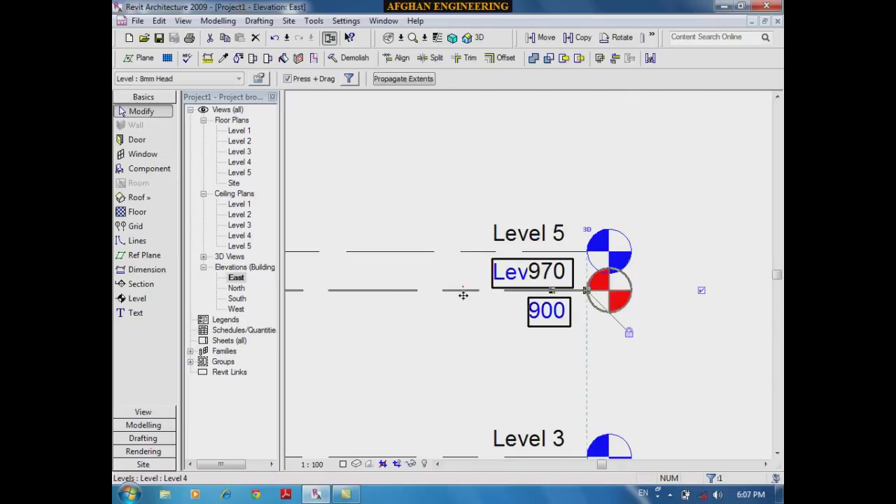
pyautogui.scroll(2, 550, 283)
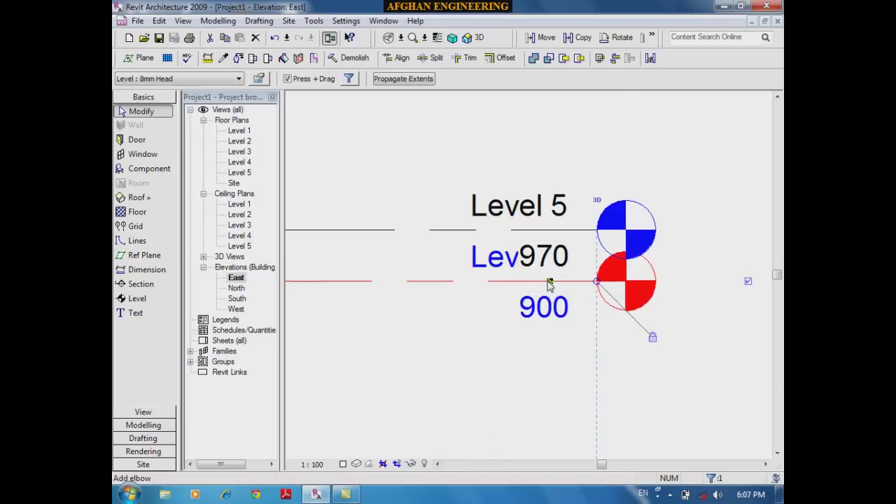
pyautogui.click(549, 282)
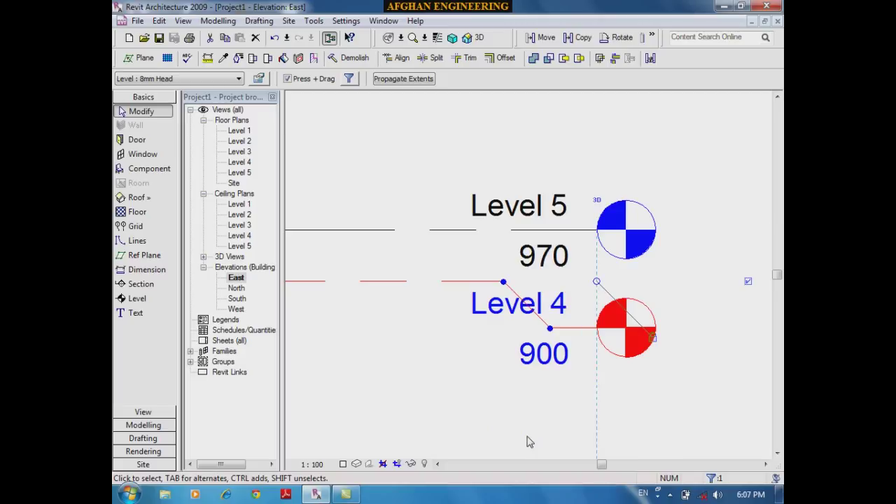
pyautogui.scroll(-2, 616, 196)
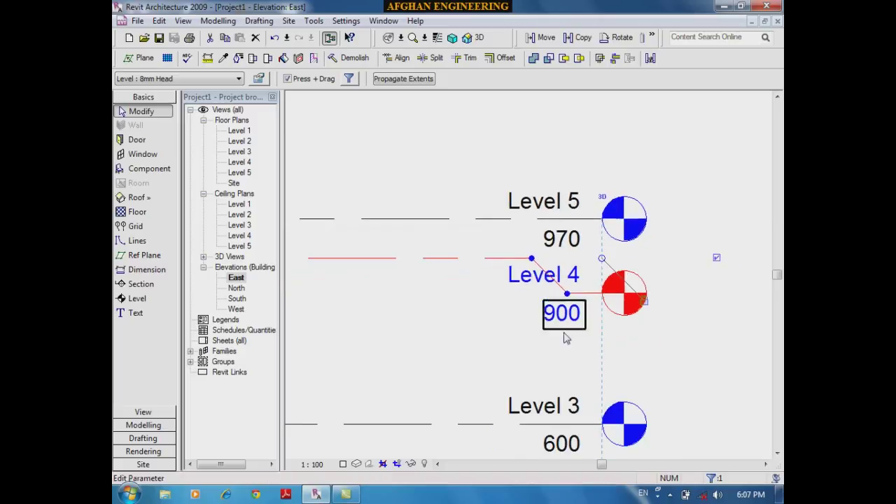
pyautogui.press('Escape')
# Step: Extend the head end of the Level 5 line well to the right of the other level heads
pyautogui.click(481, 220)
pyautogui.scroll(-2, 362, 208)
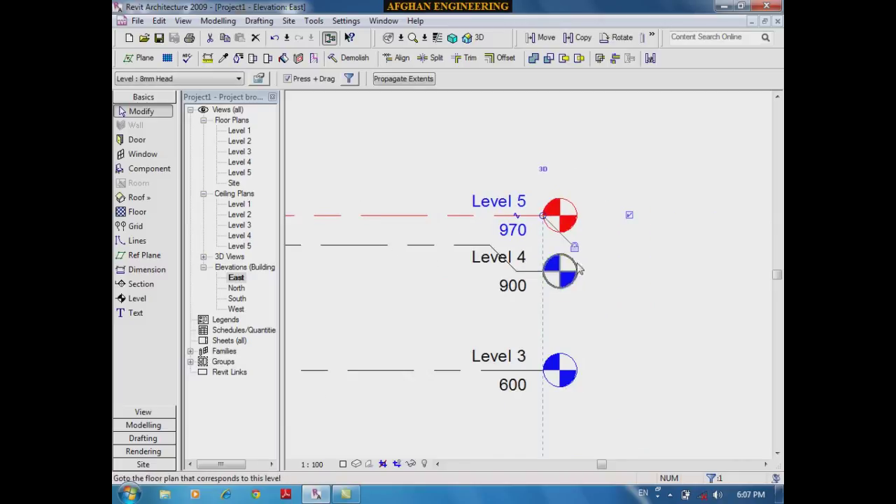
pyautogui.scroll(-2, 553, 228)
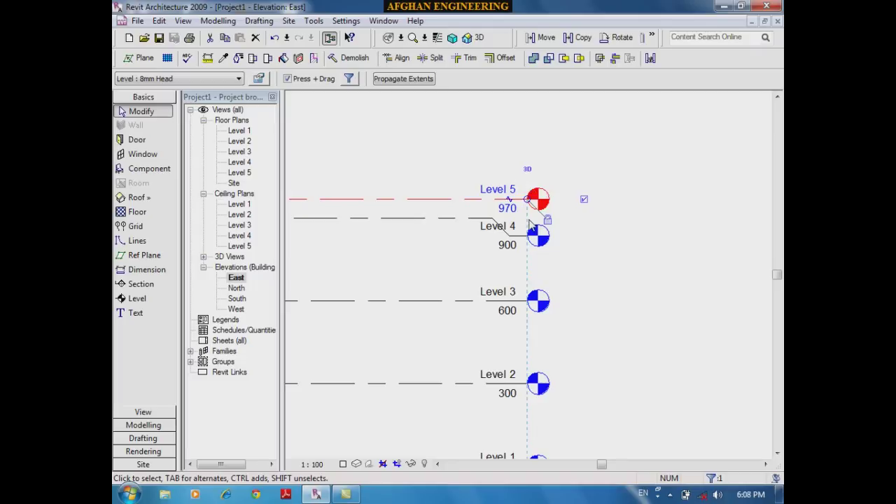
pyautogui.moveTo(528, 202); pyautogui.dragTo(645, 180)
pyautogui.click(629, 352)
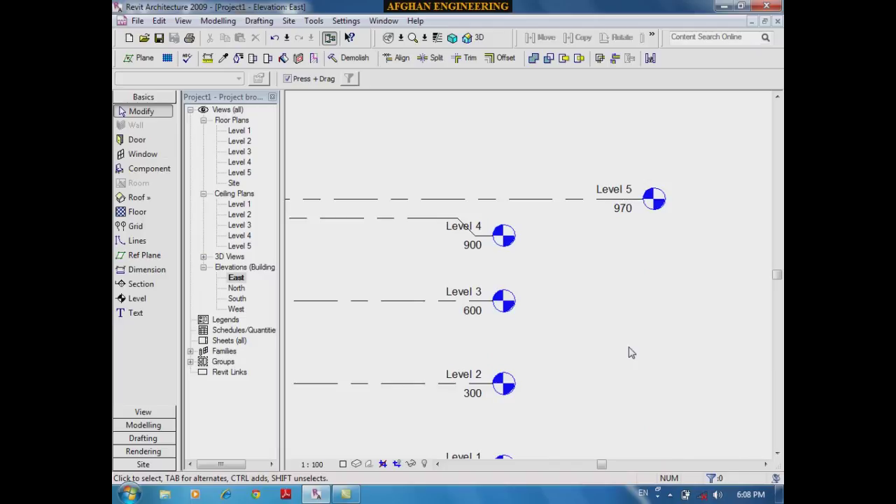
# Step: Open the Level 1 floor plan and delete the grid lines around the house
pyautogui.doubleClick(243, 133)
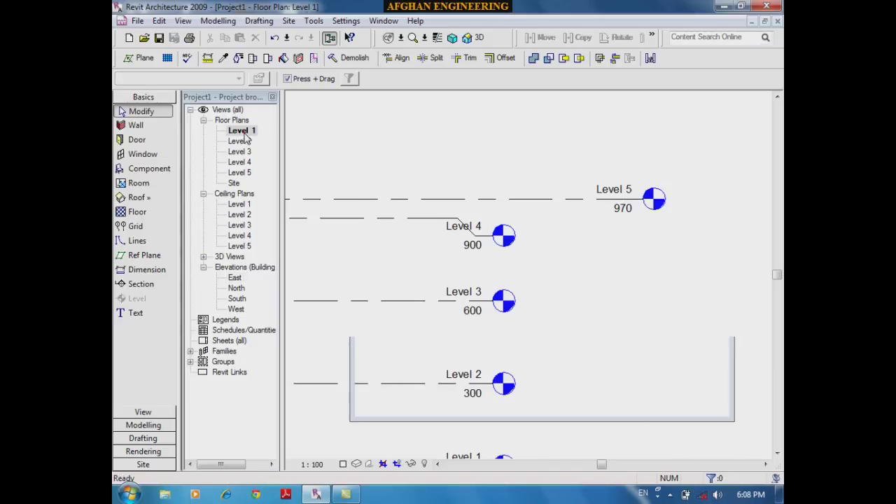
pyautogui.scroll(-5, 524, 372)
pyautogui.moveTo(597, 359); pyautogui.dragTo(374, 283)
pyautogui.press('Delete')
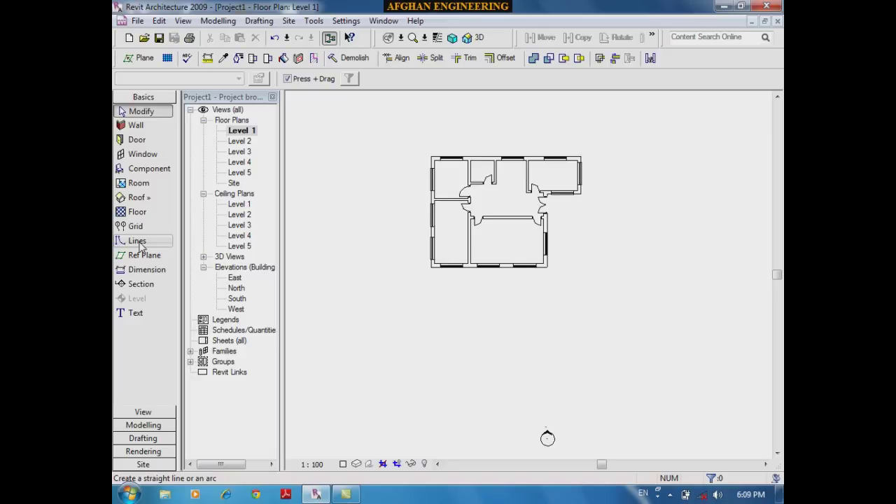
# Step: Delete the whole house plan from the Level 1 floor plan, leaving the elevation markers
pyautogui.click(139, 245)
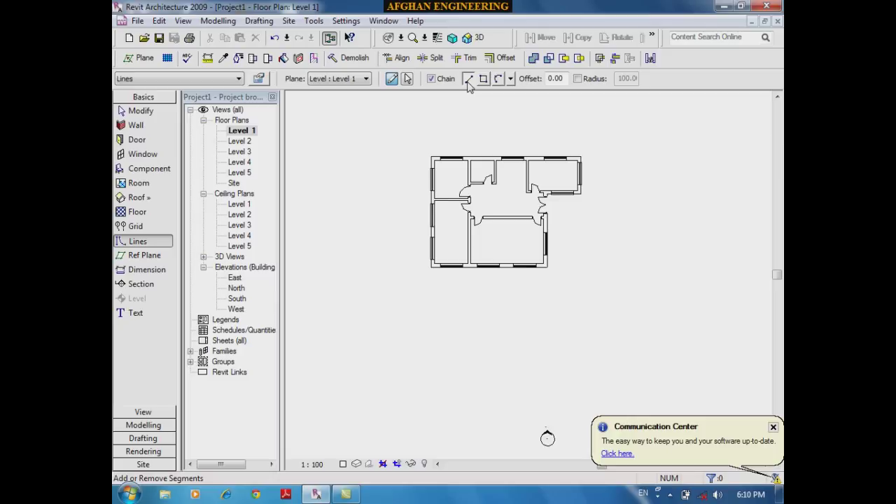
pyautogui.scroll(-2, 630, 210)
pyautogui.press('Escape')
pyautogui.press('Escape')
pyautogui.moveTo(631, 275); pyautogui.dragTo(473, 149)
pyautogui.press('Delete')
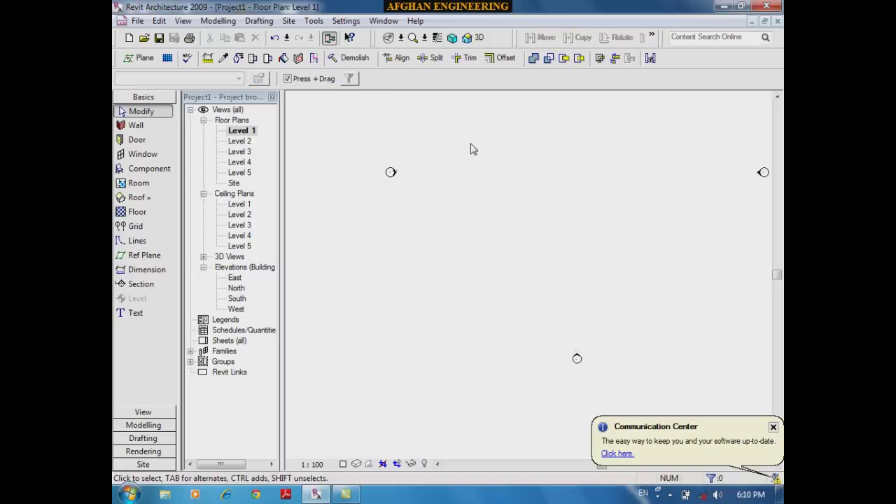
# Step: Draw a horizontal straight line about 1800 long in the middle of the view and select it
pyautogui.click(136, 241)
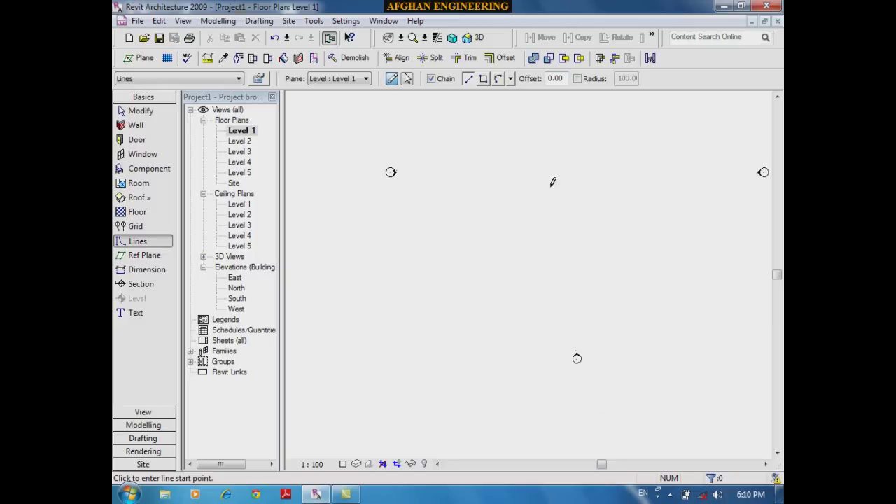
pyautogui.click(485, 255)
pyautogui.click(611, 255)
pyautogui.scroll(3, 560, 277)
pyautogui.press('Escape')
pyautogui.press('Escape')
pyautogui.moveTo(584, 256); pyautogui.dragTo(481, 180)
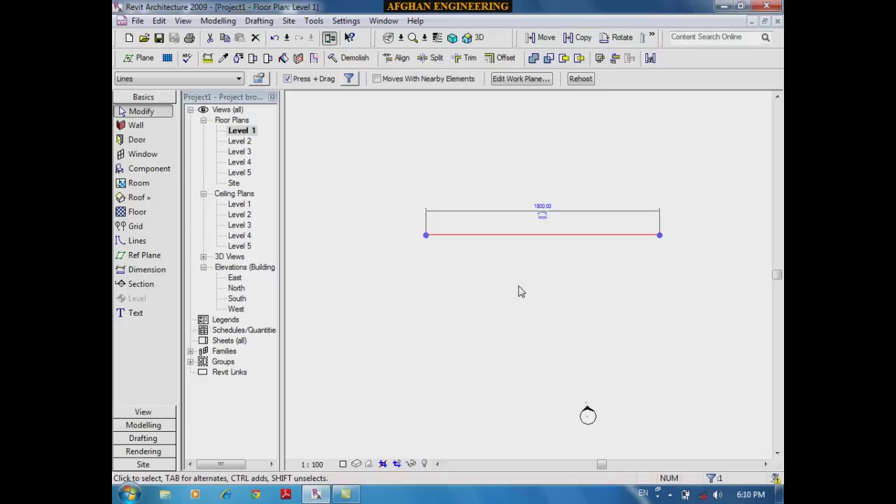
# Step: Undo the drawing of the line and the deletion of the house plan
pyautogui.hotkey('ctrl', 'z')
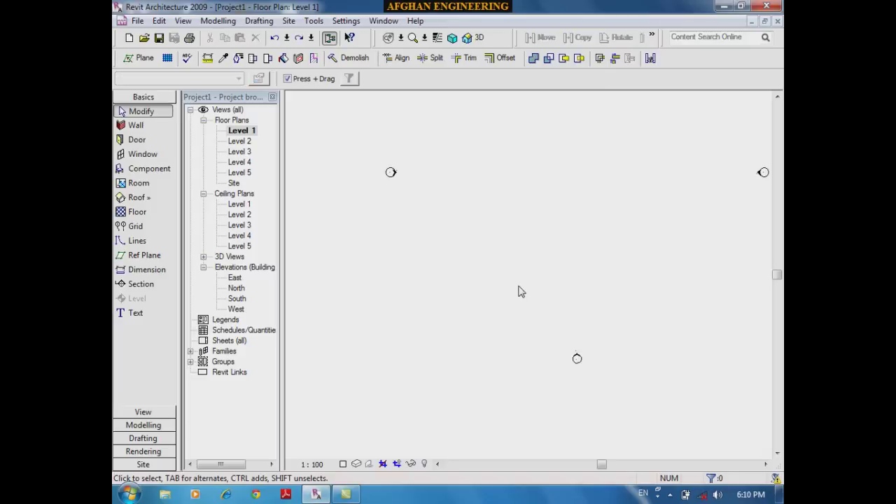
pyautogui.hotkey('ctrl', 'z')
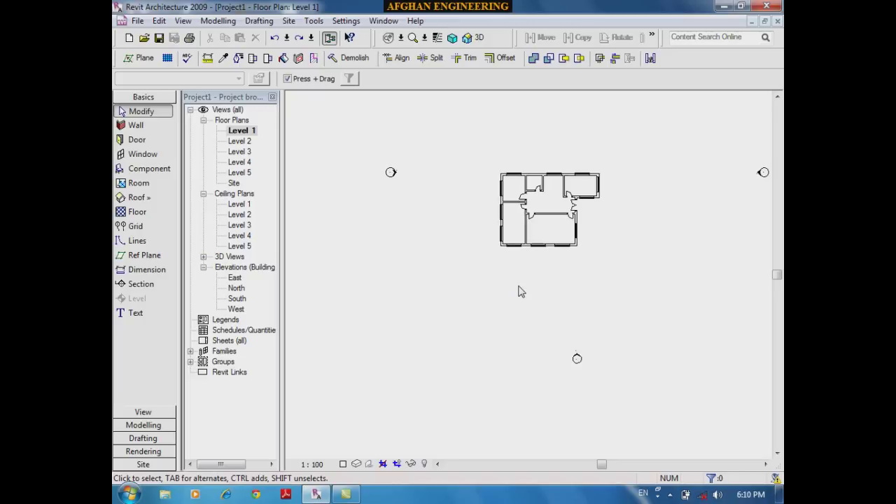
pyautogui.scroll(3, 553, 278)
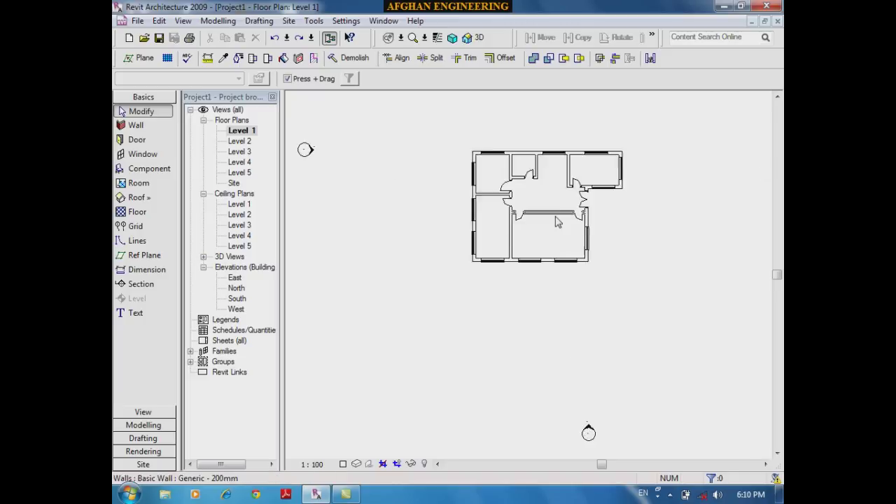
pyautogui.click(126, 126)
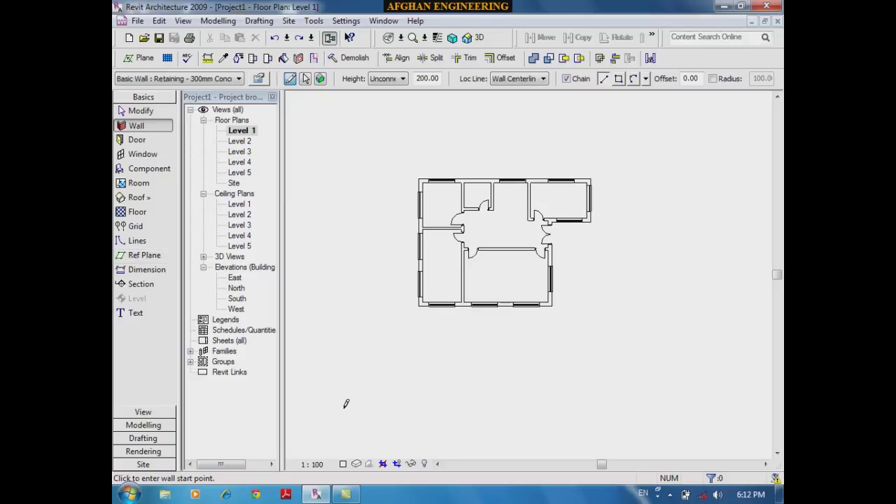
pyautogui.scroll(-3, 616, 336)
pyautogui.moveTo(616, 358); pyautogui.dragTo(550, 336, button='middle')
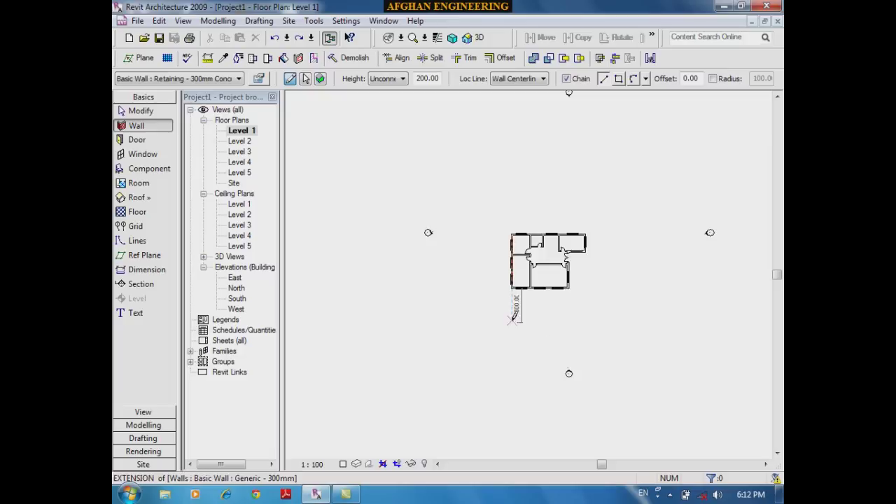
pyautogui.scroll(3, 563, 315)
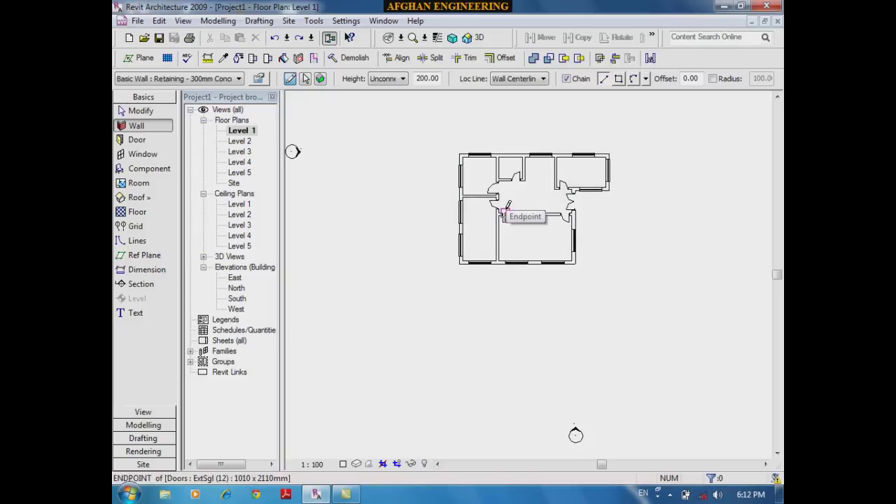
# Step: On the Level 2 floor plan, draw a horizontal 300 mm concrete retaining wall across the lower-right room and a connected slanted wall about 510 long
pyautogui.doubleClick(240, 140)
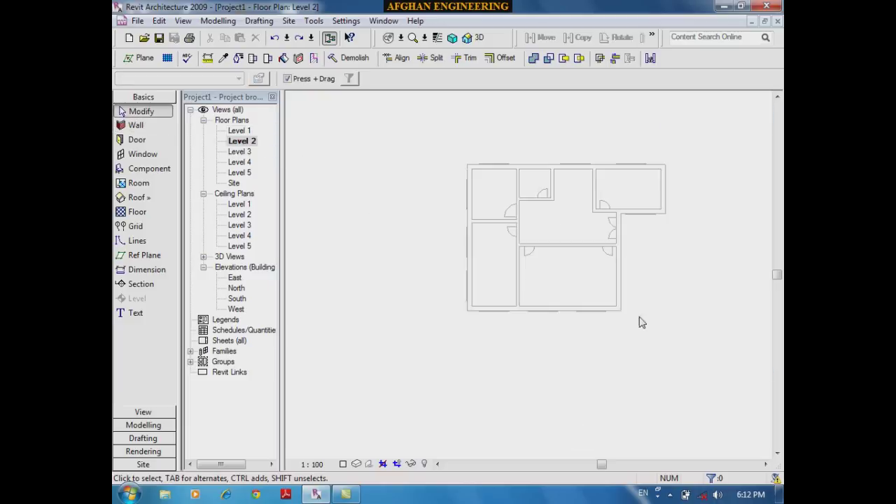
pyautogui.scroll(1, 657, 310)
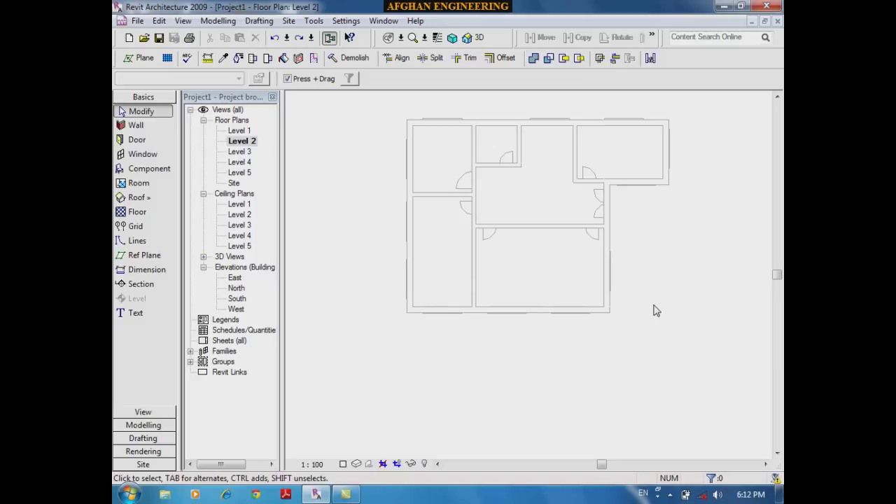
pyautogui.click(136, 125)
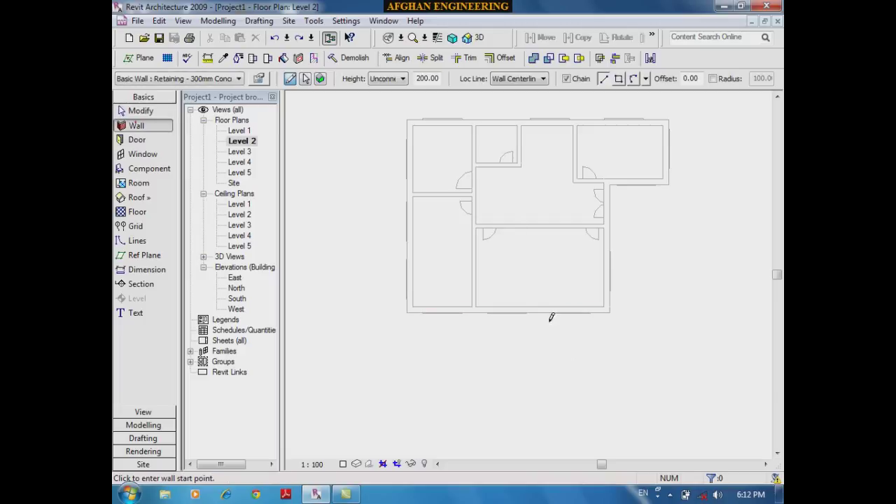
pyautogui.click(639, 283)
pyautogui.scroll(3, 673, 376)
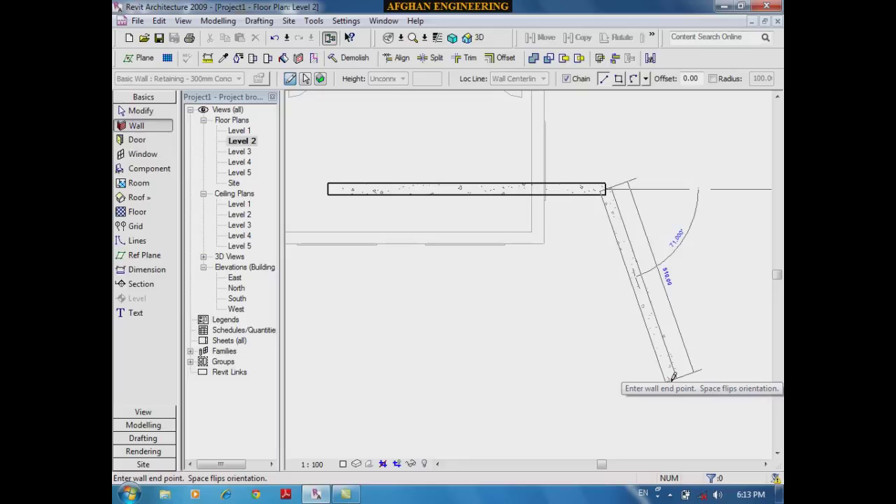
pyautogui.click(673, 376)
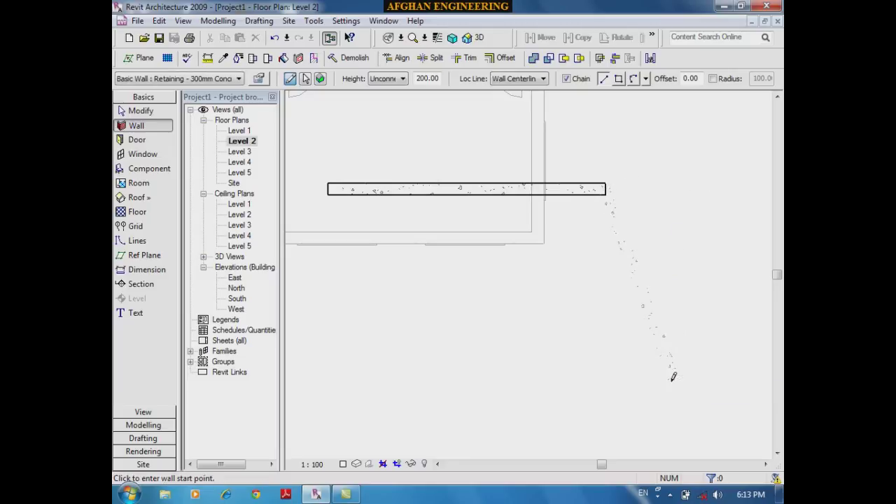
# Step: On the Level 3 floor plan, draw a horizontal reference plane across the area between the elevation markers
pyautogui.scroll(-3, 673, 375)
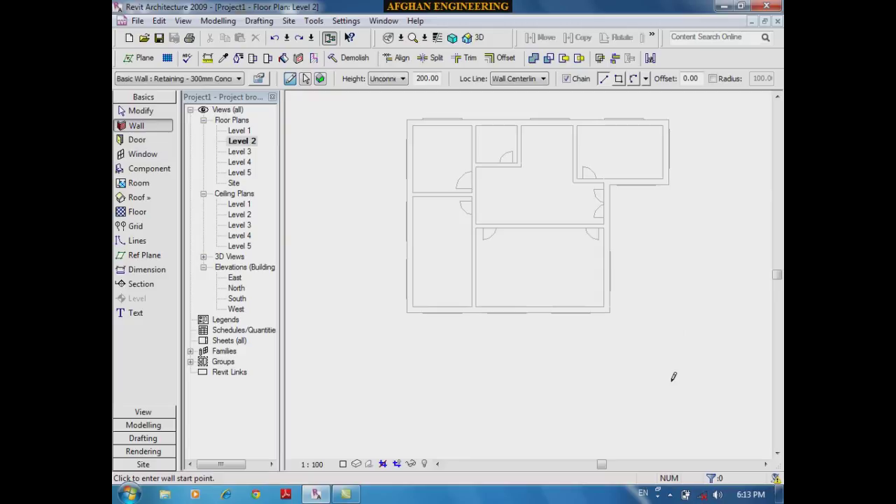
pyautogui.doubleClick(242, 151)
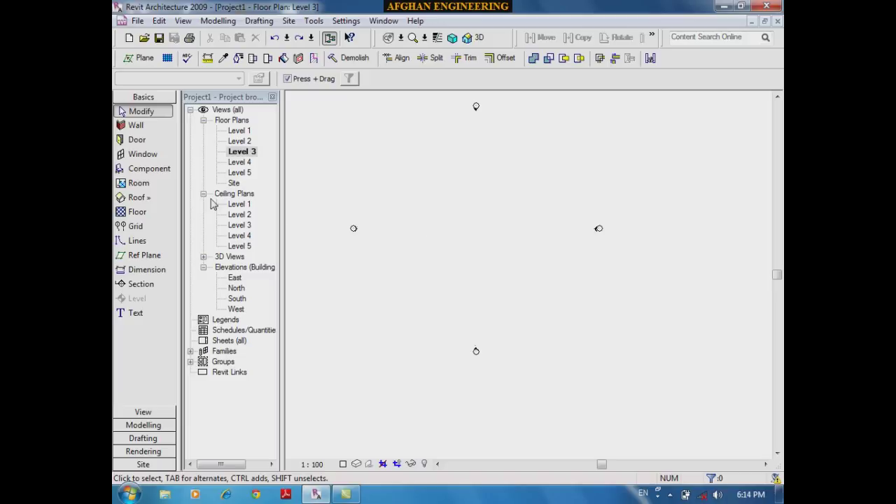
pyautogui.click(142, 257)
pyautogui.click(413, 285)
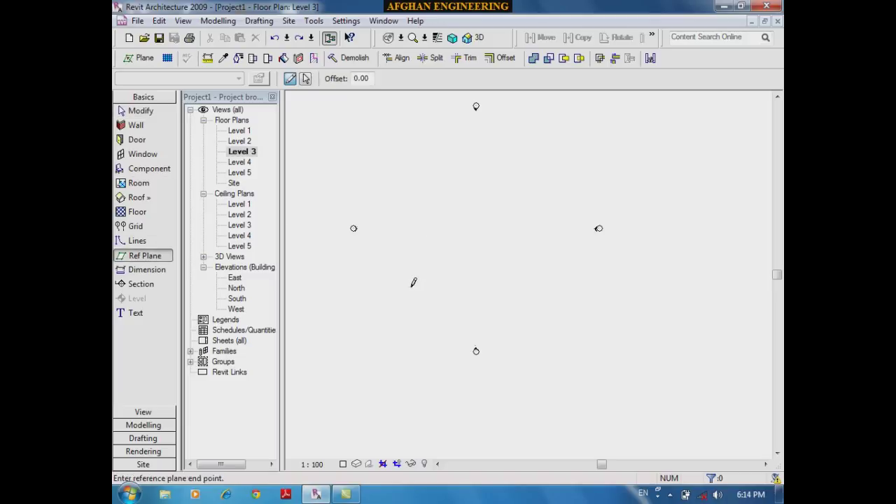
pyautogui.click(526, 286)
pyautogui.scroll(2, 525, 352)
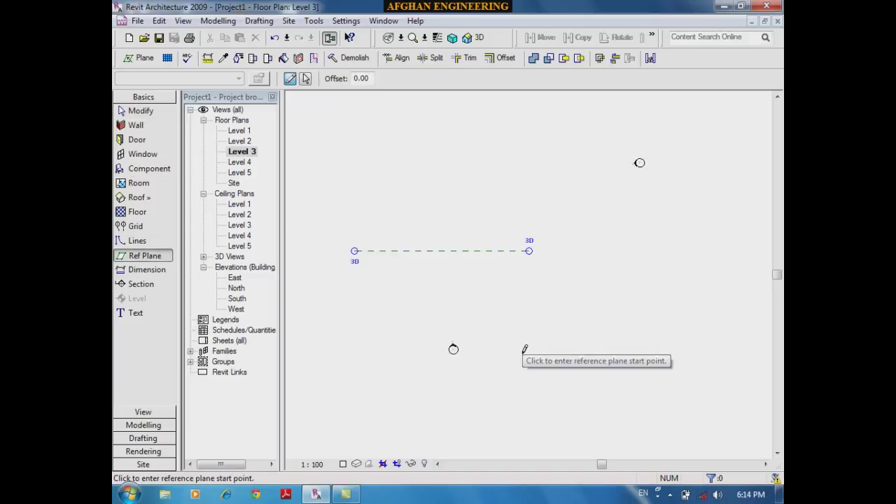
# Step: Look for the reference plane on the Level 4, Level 5 and Level 1 floor plans, and delete it on Level 1
pyautogui.doubleClick(242, 163)
pyautogui.doubleClick(247, 173)
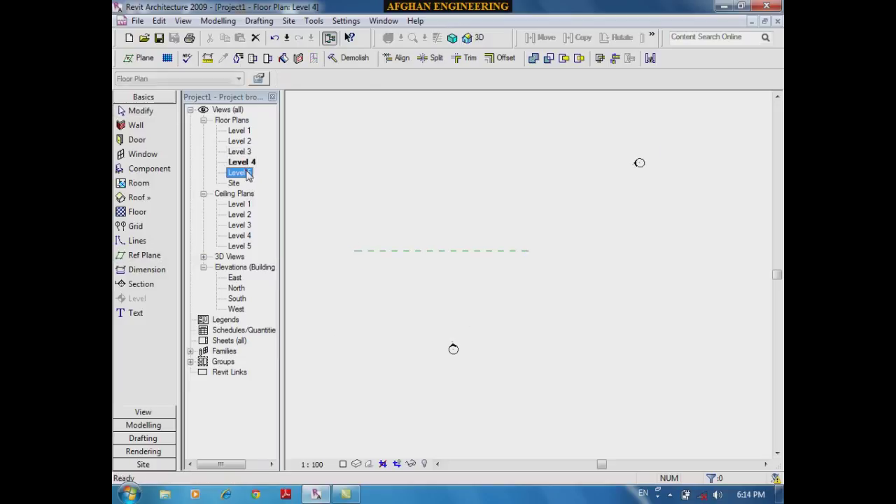
pyautogui.doubleClick(241, 131)
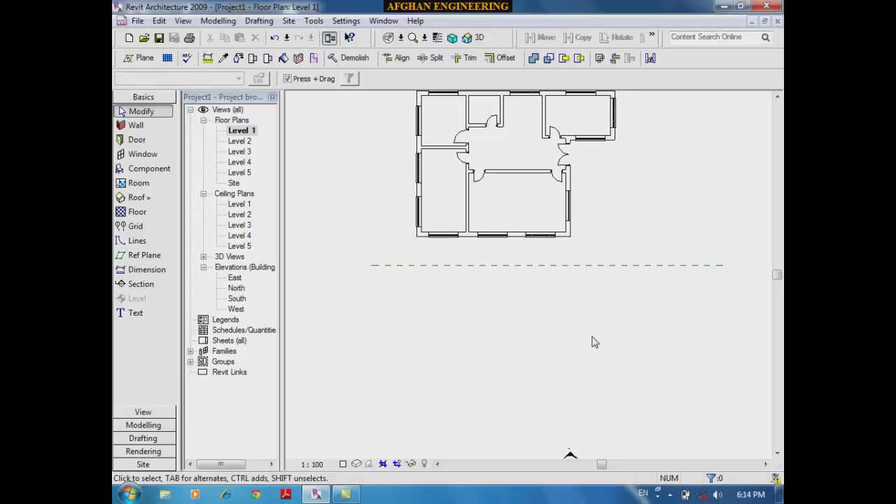
pyautogui.moveTo(658, 266); pyautogui.dragTo(585, 294)
pyautogui.press('Delete')
pyautogui.scroll(-1, 619, 346)
# Step: Select the whole house plan on Level 1 and filter the selection down to walls, excluding doors and windows
pyautogui.moveTo(665, 329); pyautogui.dragTo(399, 146)
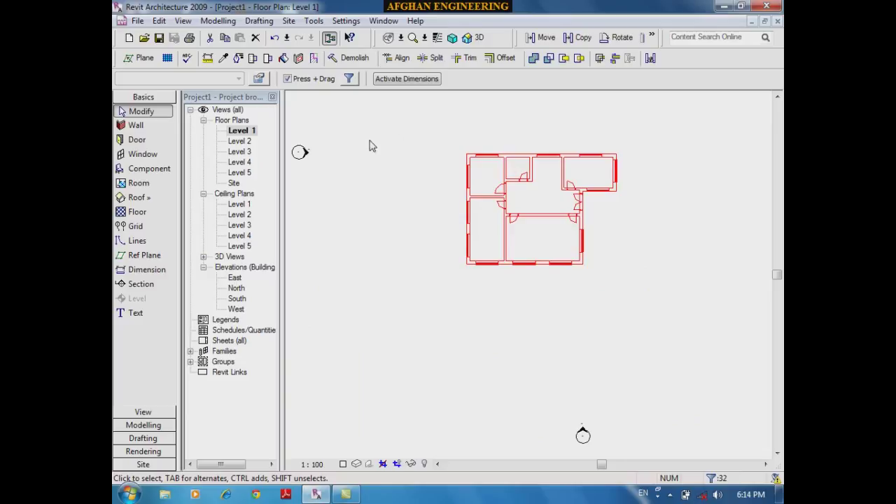
pyautogui.click(348, 78)
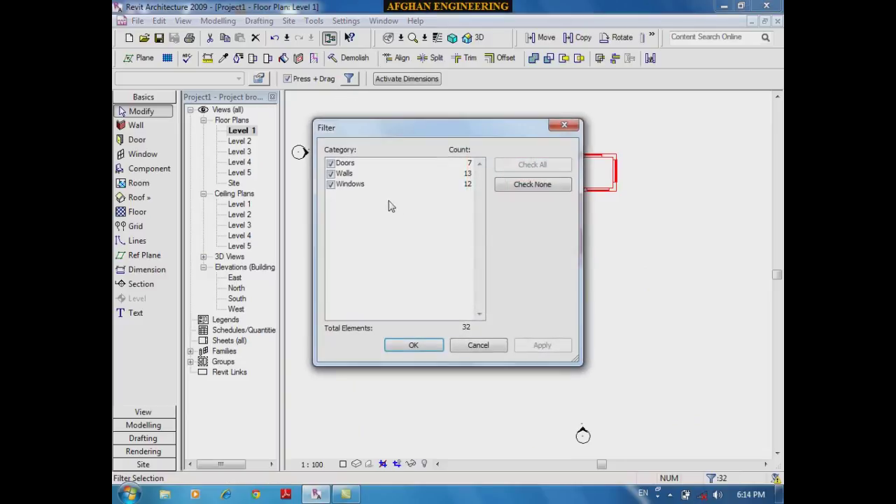
pyautogui.click(330, 183)
pyautogui.click(330, 162)
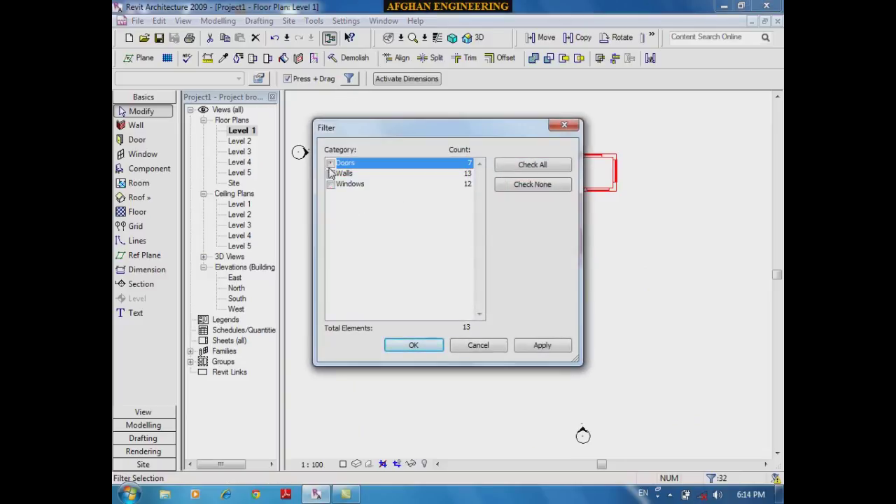
pyautogui.click(418, 350)
# Step: Set the selected walls' Top Constraint to Up to level: Level 5 and show the house in 3D
pyautogui.click(259, 79)
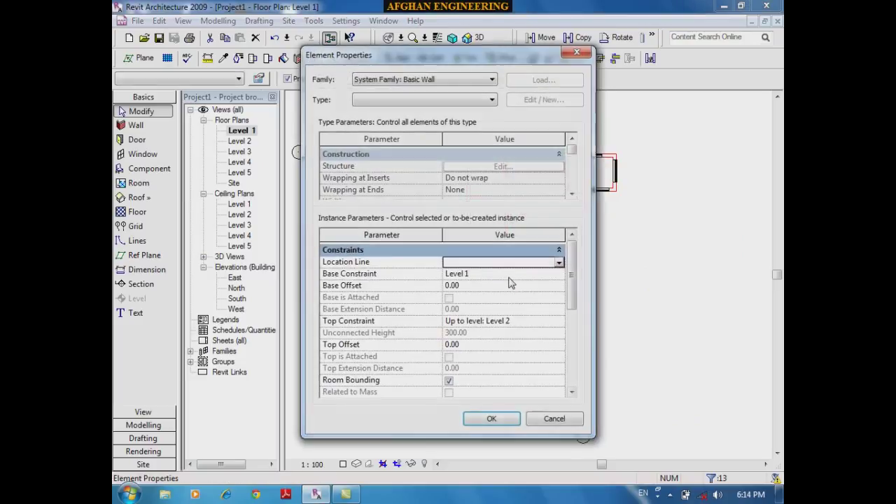
pyautogui.click(560, 323)
pyautogui.click(559, 322)
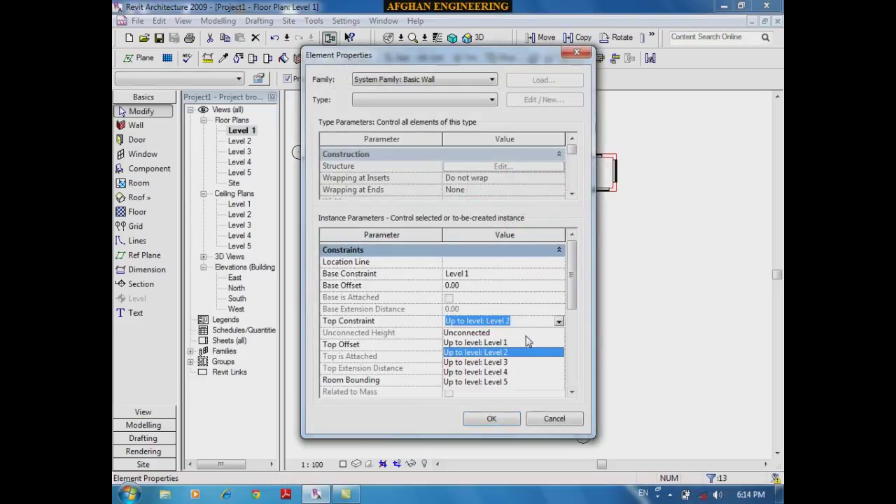
pyautogui.click(502, 382)
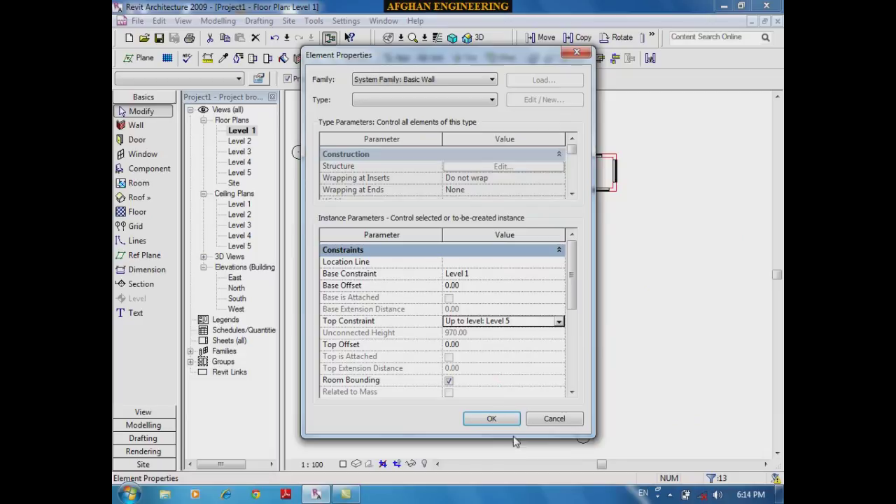
pyautogui.click(554, 419)
pyautogui.click(469, 38)
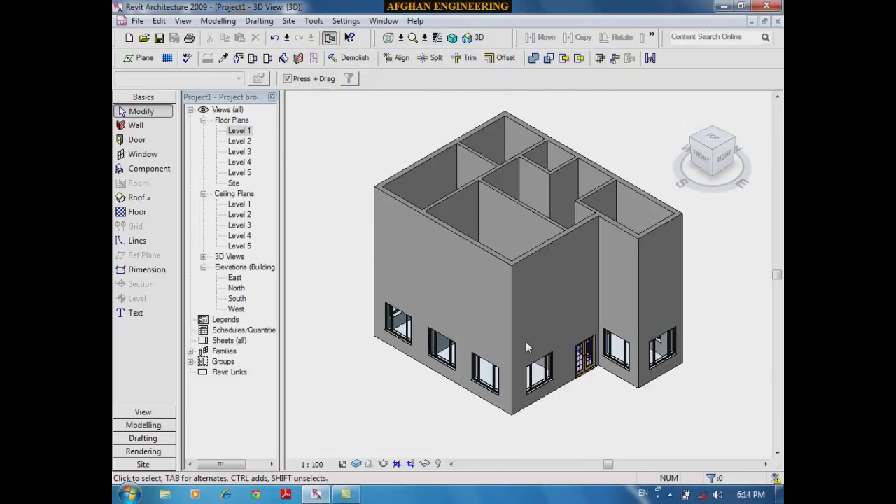
# Step: On Level 1, create a rectangular floor slab in the recess outside the double entrance door and show it in 3D
pyautogui.doubleClick(238, 131)
pyautogui.click(137, 212)
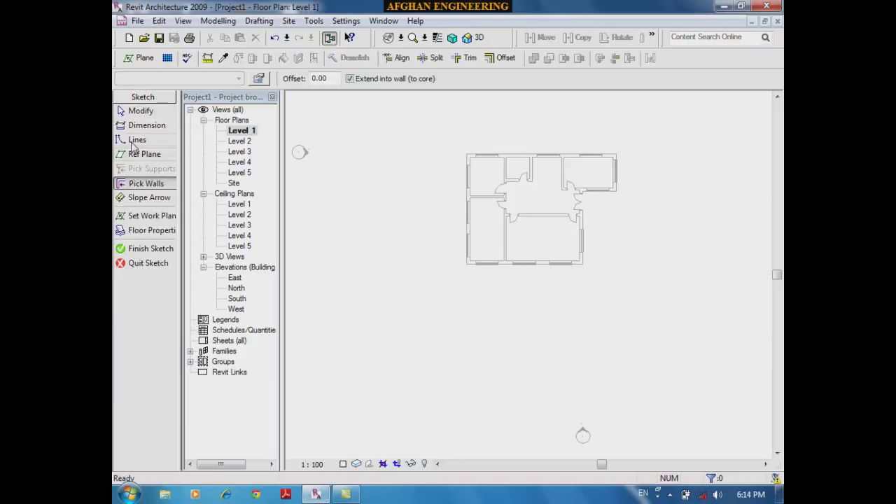
pyautogui.click(136, 140)
pyautogui.click(383, 79)
pyautogui.scroll(3, 581, 203)
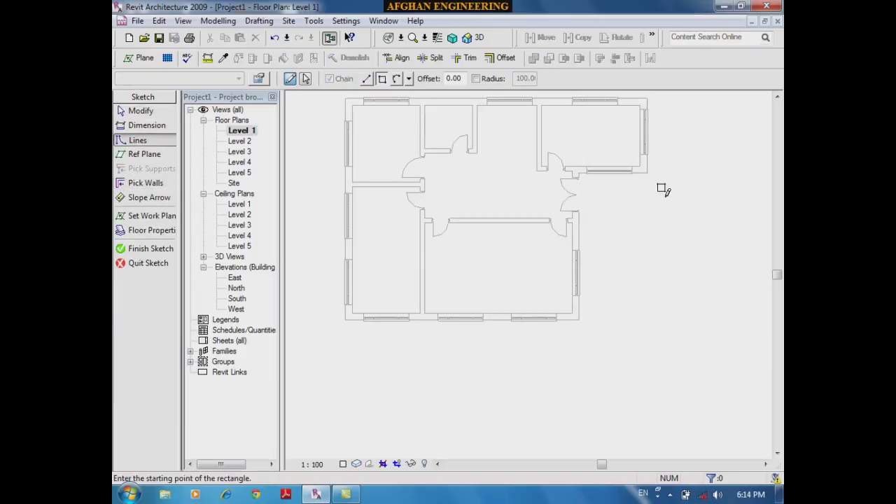
pyautogui.scroll(2, 664, 191)
pyautogui.click(643, 167)
pyautogui.click(553, 322)
pyautogui.click(150, 249)
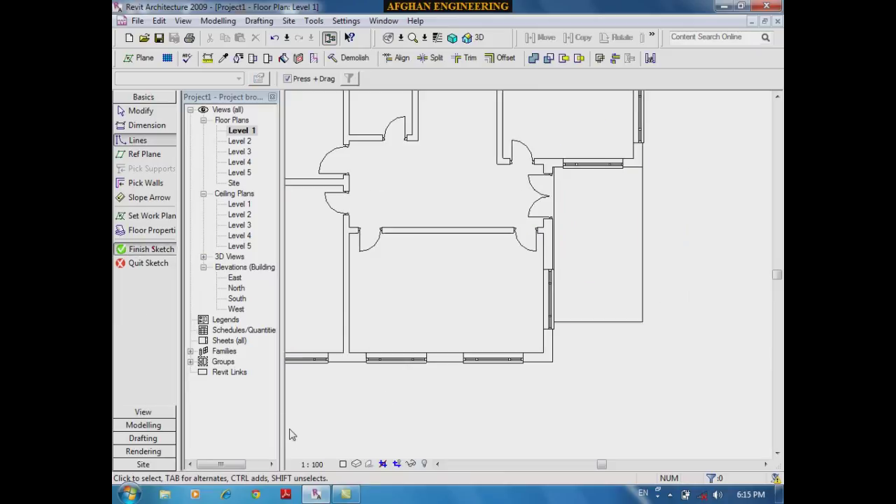
pyautogui.click(473, 37)
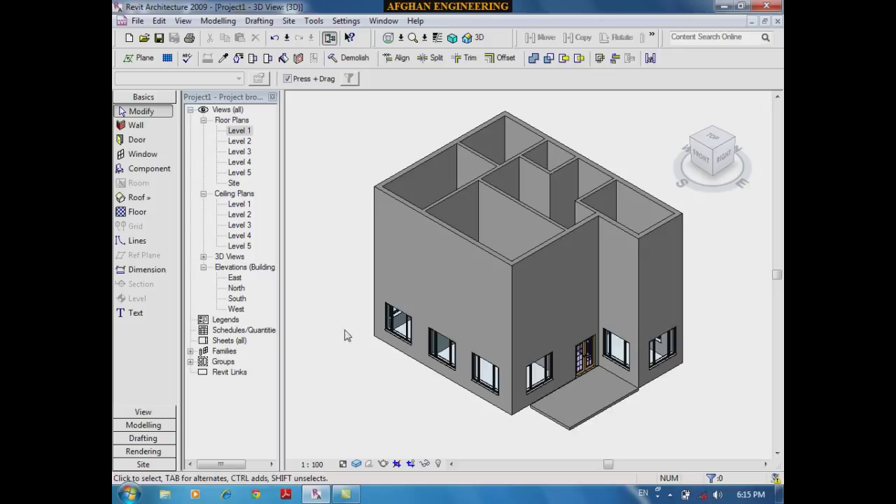
# Step: Examine the Level 2, Level 3 and Level 5 floor plans to see where the entrance slab's outline shows
pyautogui.click(248, 142)
pyautogui.doubleClick(248, 142)
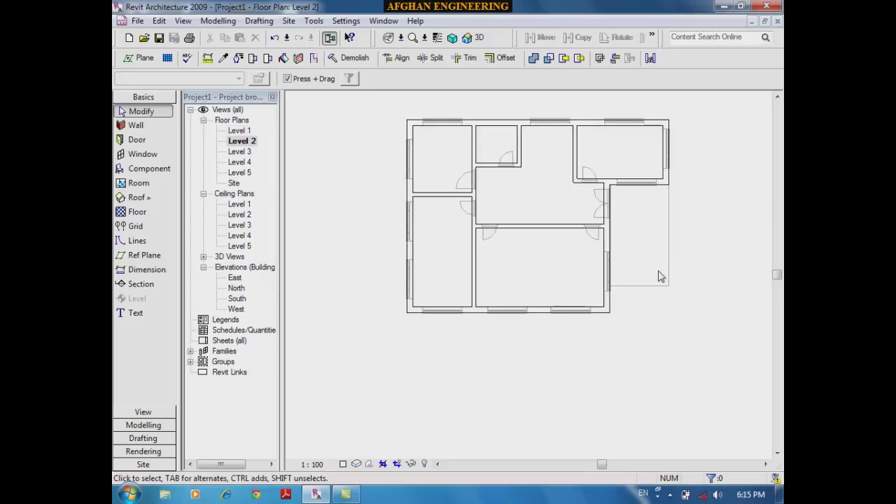
pyautogui.doubleClick(242, 151)
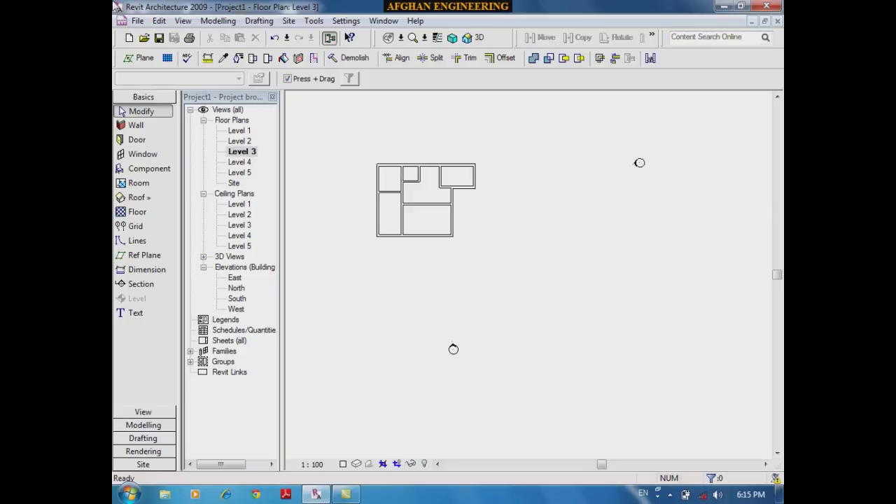
pyautogui.doubleClick(244, 173)
pyautogui.scroll(3, 369, 198)
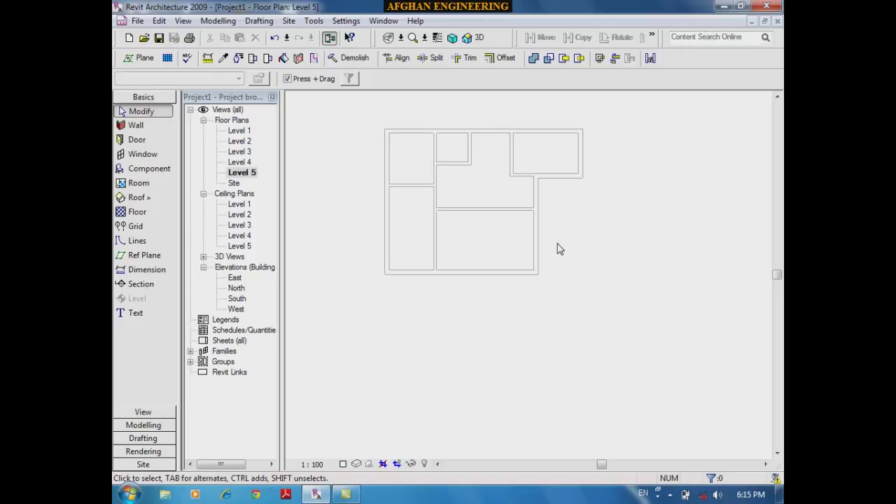
# Step: On Level 1, draw two reference planes along the lower and right edges of the entrance slab
pyautogui.click(241, 133)
pyautogui.doubleClick(240, 131)
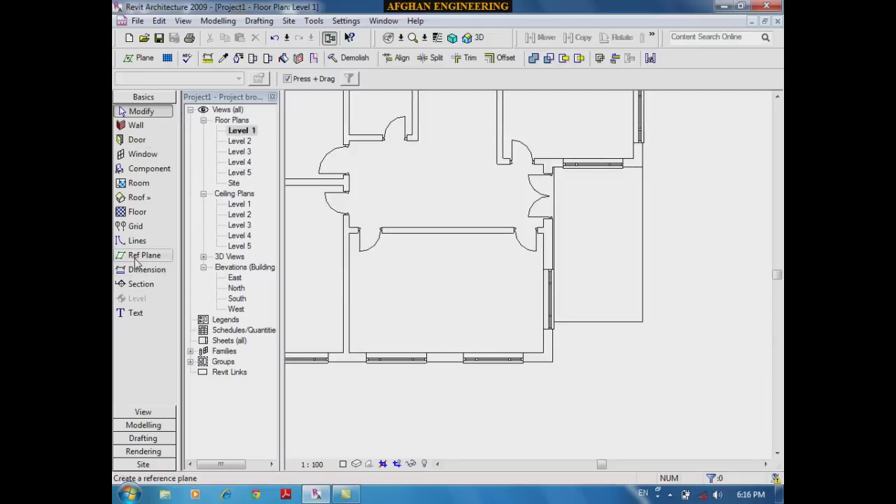
pyautogui.click(145, 255)
pyautogui.scroll(2, 644, 319)
pyautogui.click(644, 316)
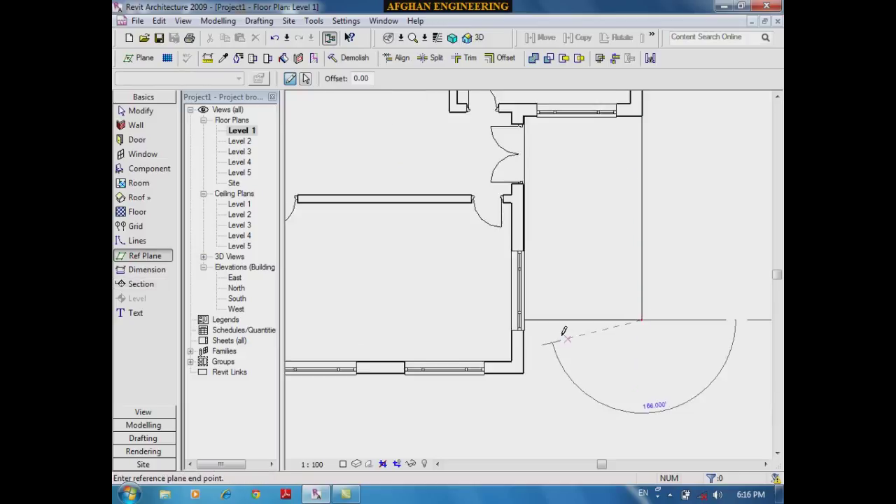
pyautogui.click(522, 320)
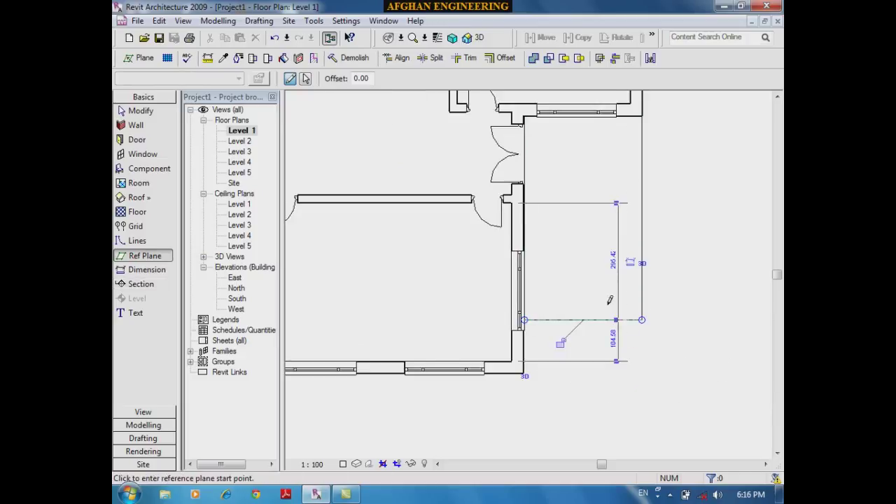
pyautogui.click(641, 115)
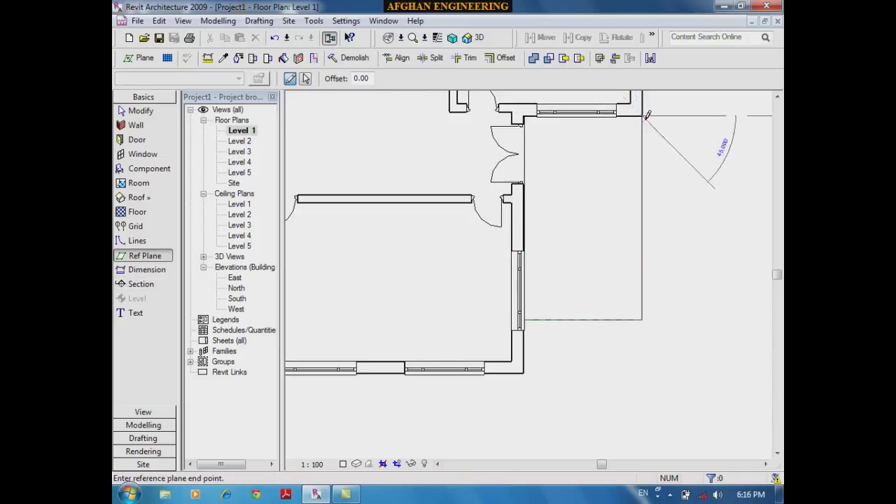
pyautogui.click(642, 319)
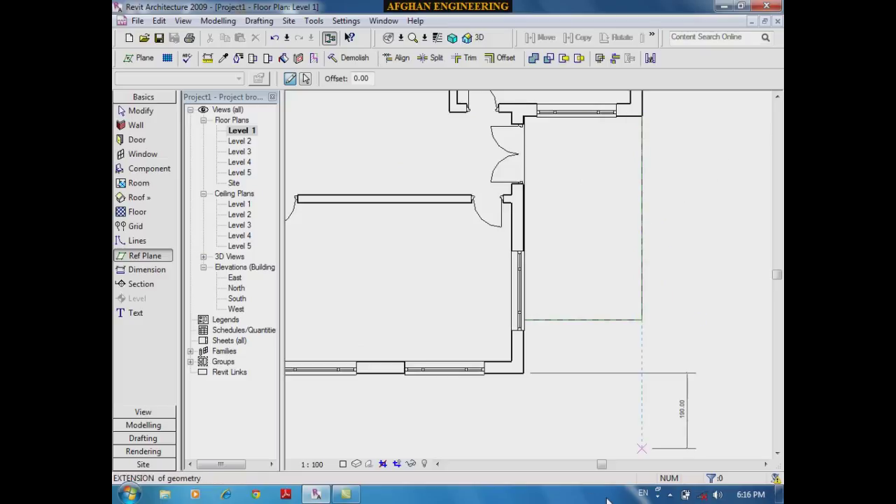
# Step: On the Level 5 floor plan, start a floor sketch and pick the two reference planes as boundary lines
pyautogui.doubleClick(242, 173)
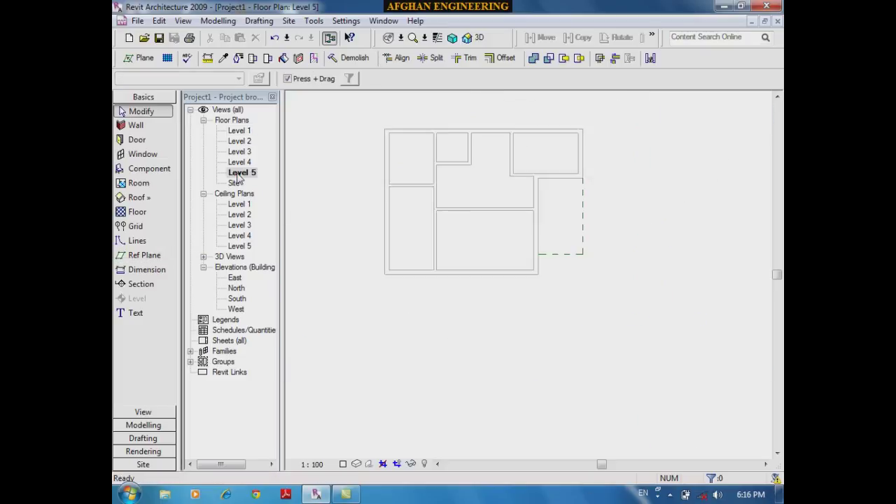
pyautogui.scroll(2, 659, 192)
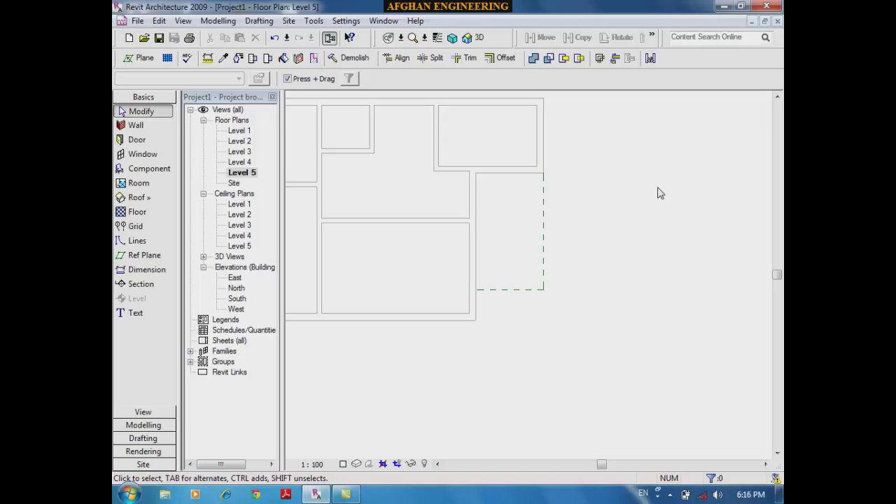
pyautogui.click(136, 212)
pyautogui.click(137, 140)
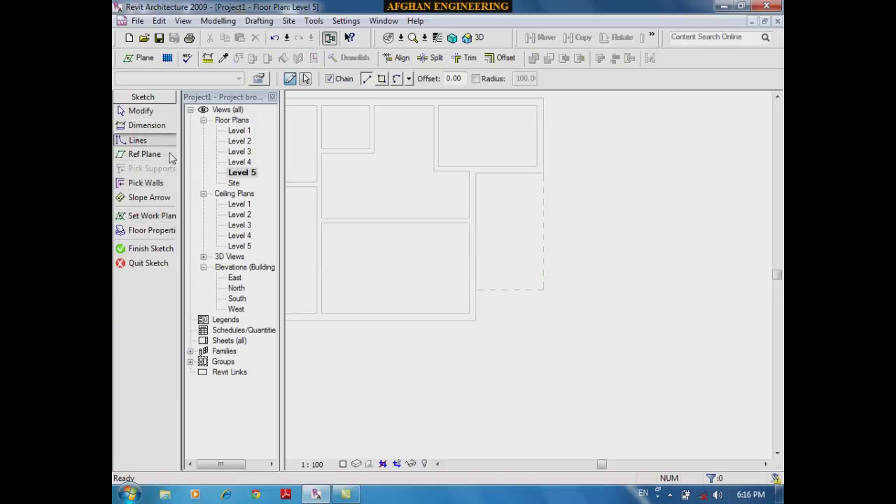
pyautogui.click(305, 78)
pyautogui.click(524, 290)
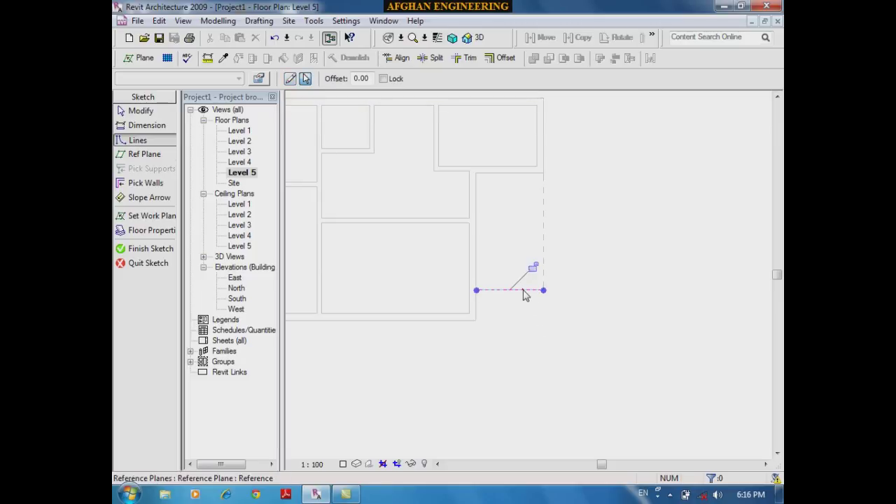
pyautogui.click(544, 245)
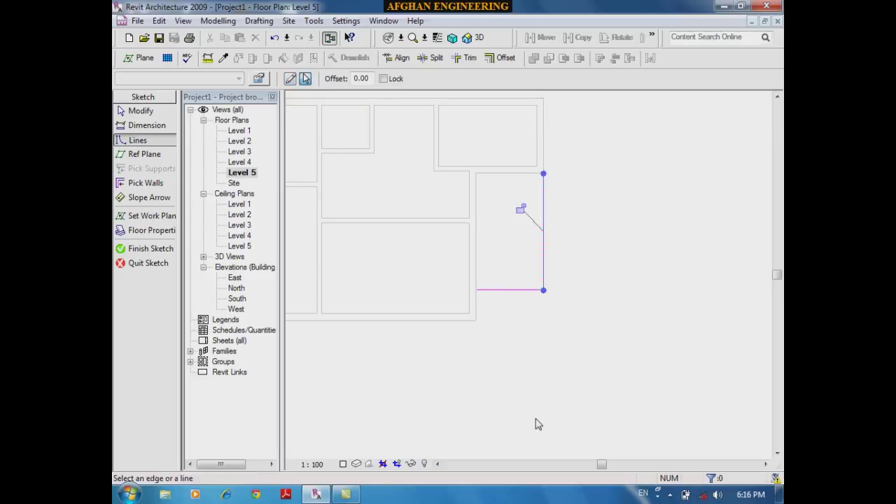
# Step: Add the outer faces of the house's lower-right, bottom, left and top exterior walls to the floor boundary
pyautogui.scroll(1, 473, 315)
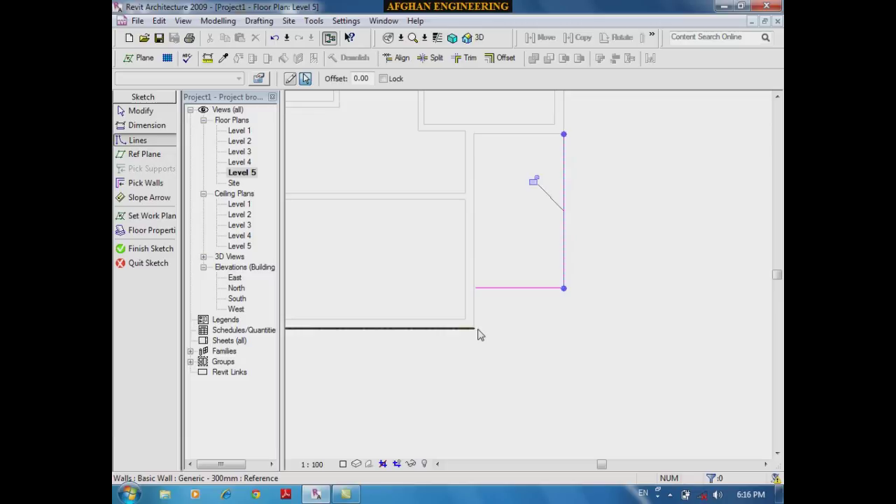
pyautogui.click(476, 322)
pyautogui.click(438, 330)
pyautogui.scroll(-2, 775, 397)
pyautogui.click(377, 296)
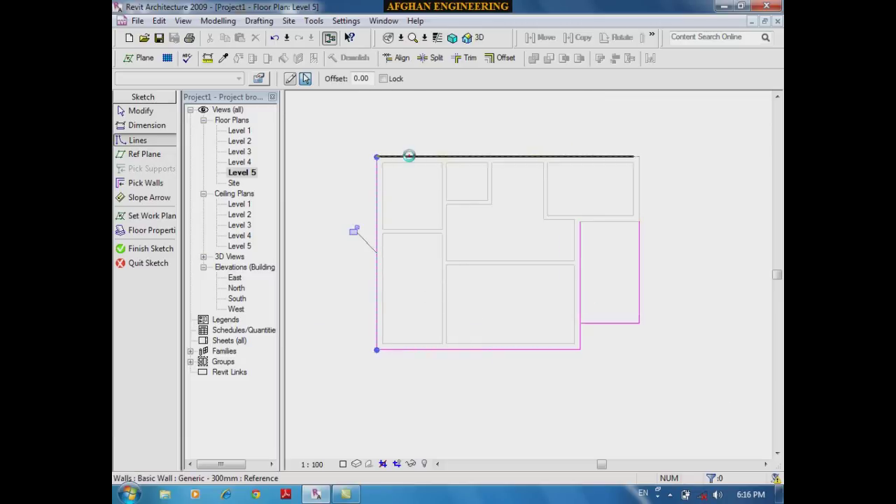
pyautogui.click(408, 157)
pyautogui.scroll(2, 697, 191)
pyautogui.click(604, 286)
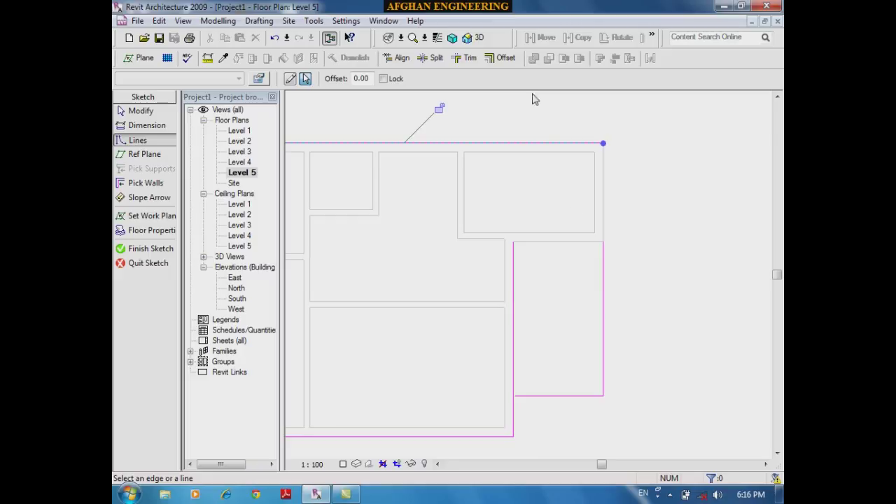
# Step: Trim the floor boundary into a closed loop at the inner corner beside the entrance area and at the upper-right corner
pyautogui.click(470, 58)
pyautogui.click(522, 396)
pyautogui.click(515, 412)
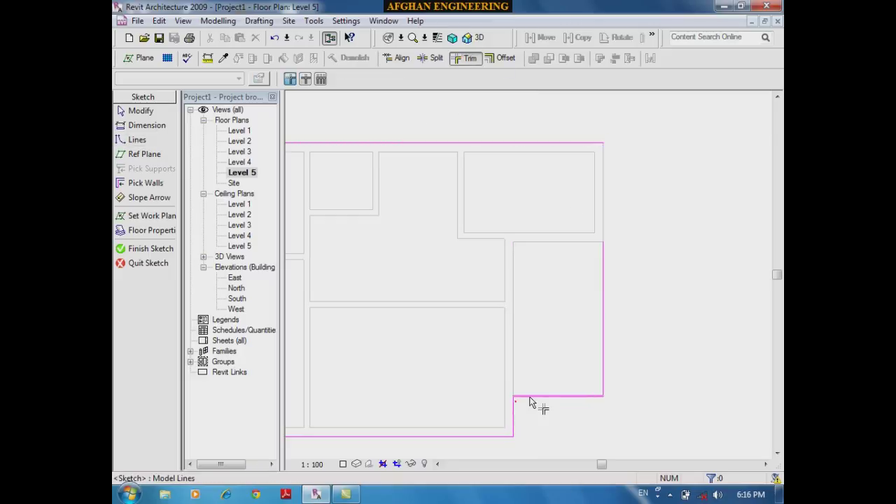
pyautogui.click(605, 301)
pyautogui.click(580, 144)
pyautogui.scroll(-1, 638, 210)
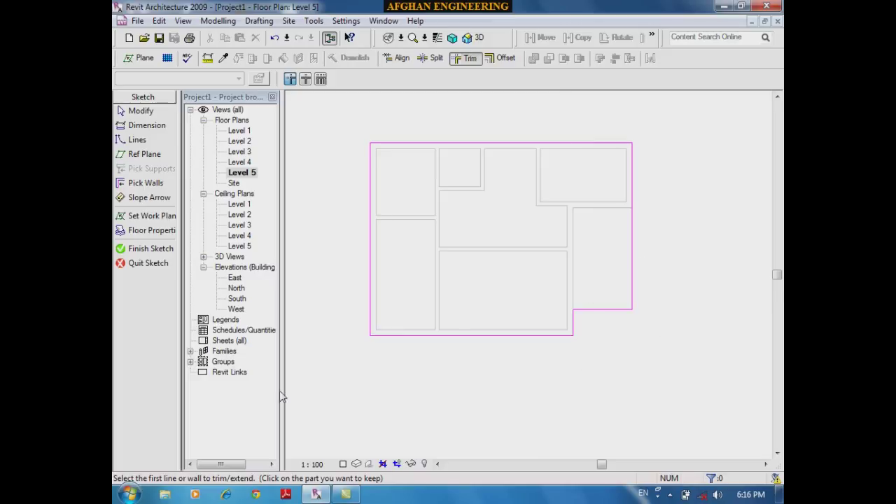
# Step: Finish the Level 5 floor sketch, attach the walls below to the floor's bottom, and inspect the house in 3D
pyautogui.click(150, 249)
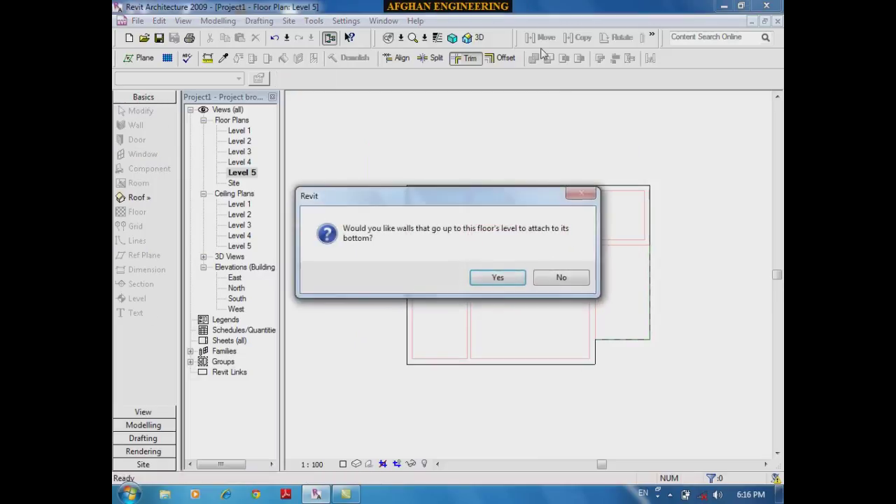
pyautogui.click(510, 278)
pyautogui.click(467, 37)
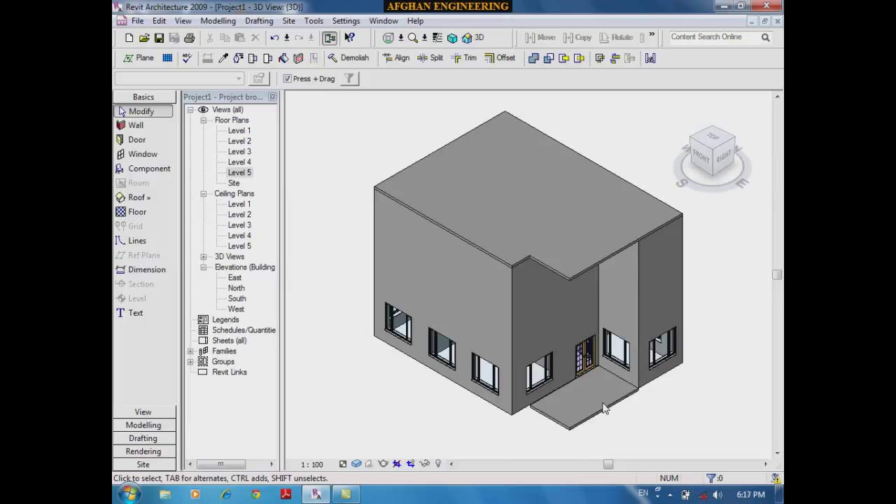
pyautogui.keyDown('shift'); pyautogui.moveTo(626, 424); pyautogui.dragTo(690, 401, button='middle'); pyautogui.keyUp('shift')
pyautogui.keyDown('shift'); pyautogui.moveTo(698, 422); pyautogui.dragTo(704, 461, button='middle'); pyautogui.keyUp('shift')
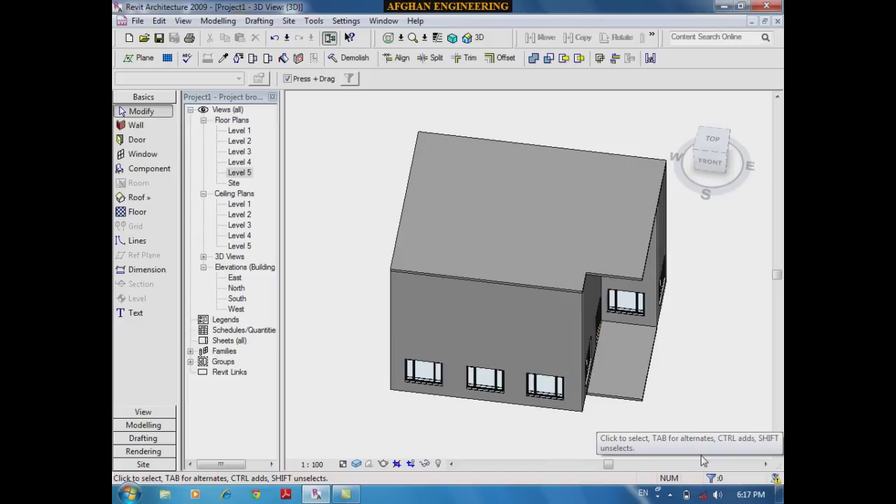
pyautogui.click(670, 495)
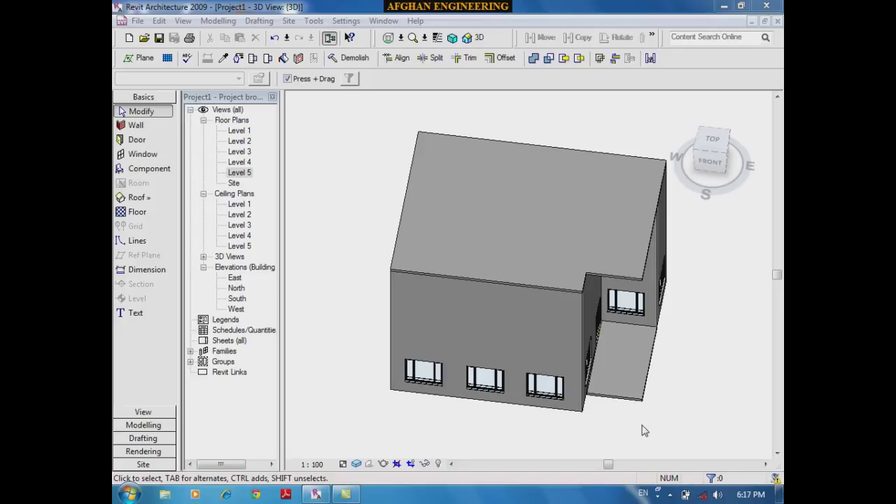
# Step: In the East elevation, draw a new level line below Level 1 at elevation -250
pyautogui.click(233, 280)
pyautogui.doubleClick(234, 280)
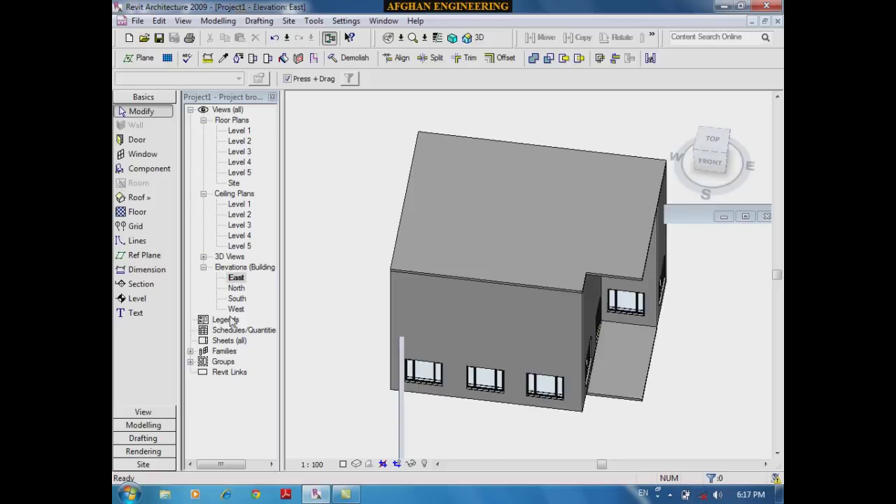
pyautogui.scroll(-2, 609, 147)
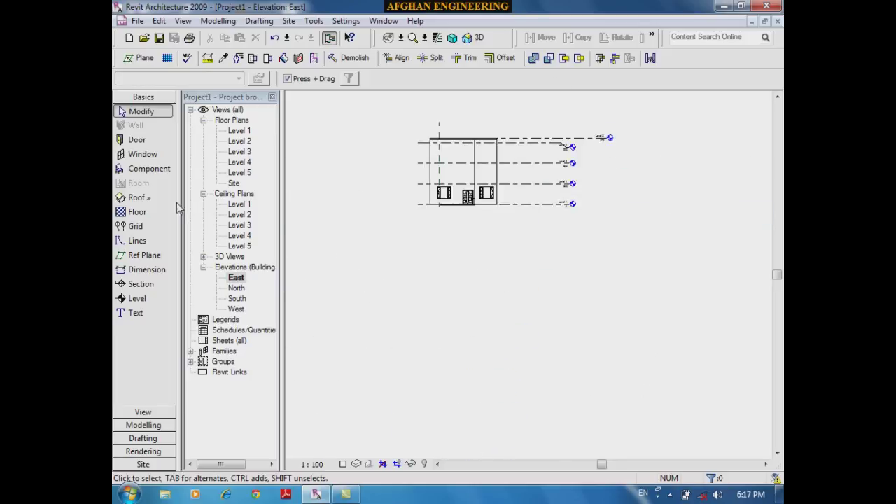
pyautogui.click(137, 298)
pyautogui.scroll(2, 420, 204)
pyautogui.scroll(1, 420, 203)
pyautogui.click(413, 235)
pyautogui.click(726, 234)
pyautogui.scroll(6, 727, 234)
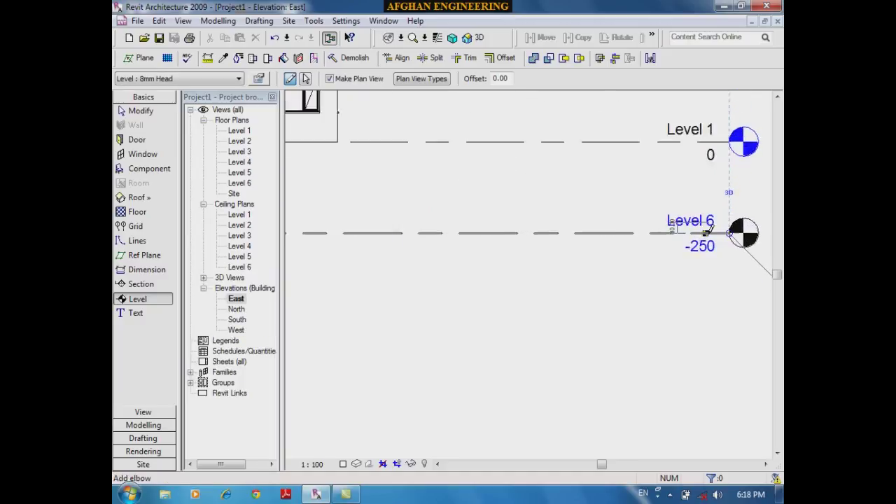
# Step: Rename the new lowest level as Level -1 and rename its corresponding views too
pyautogui.press('Escape')
pyautogui.click(699, 216)
pyautogui.click(699, 216)
pyautogui.click(699, 216)
pyautogui.press('BackSpace')
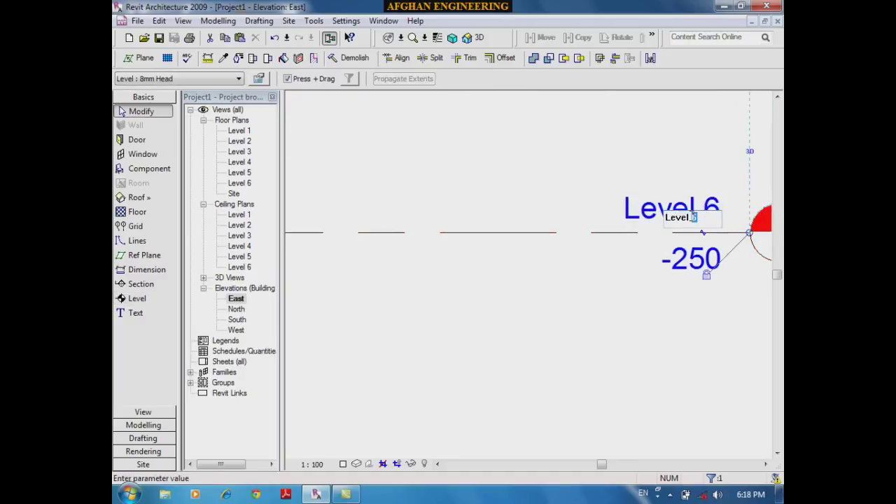
pyautogui.write('-1')
pyautogui.click(596, 355)
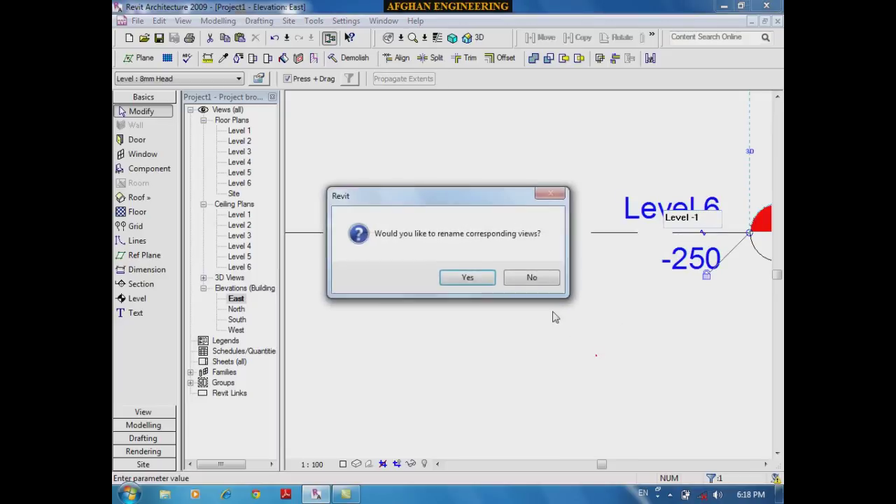
pyautogui.click(466, 276)
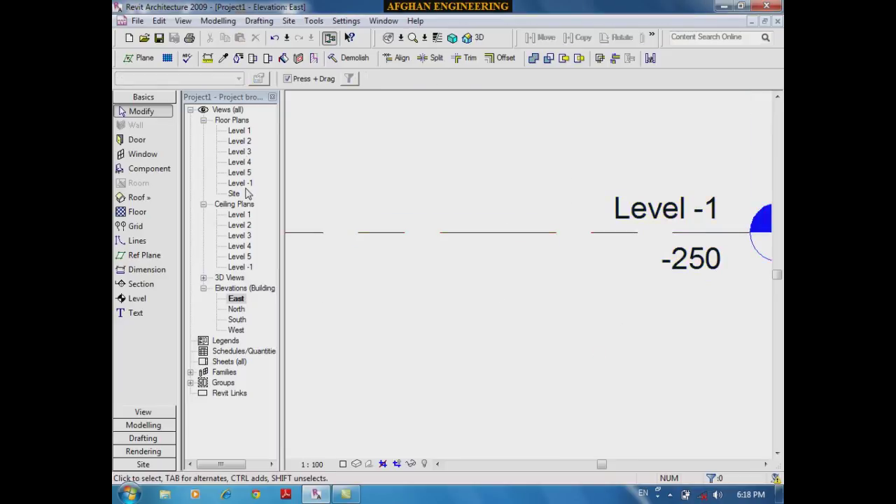
# Step: On the Level 1 floor plan, delete the entrance slab together with the two reference planes along its edges
pyautogui.doubleClick(239, 132)
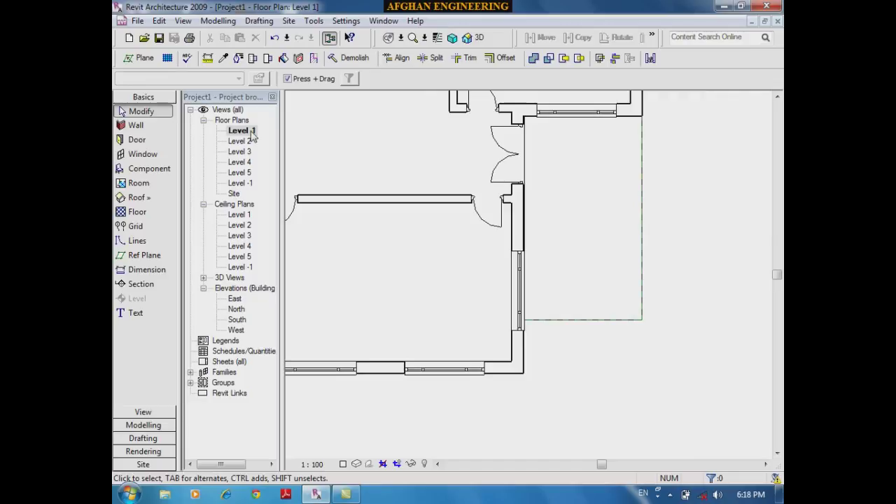
pyautogui.moveTo(700, 344); pyautogui.dragTo(628, 288)
pyautogui.click(626, 287)
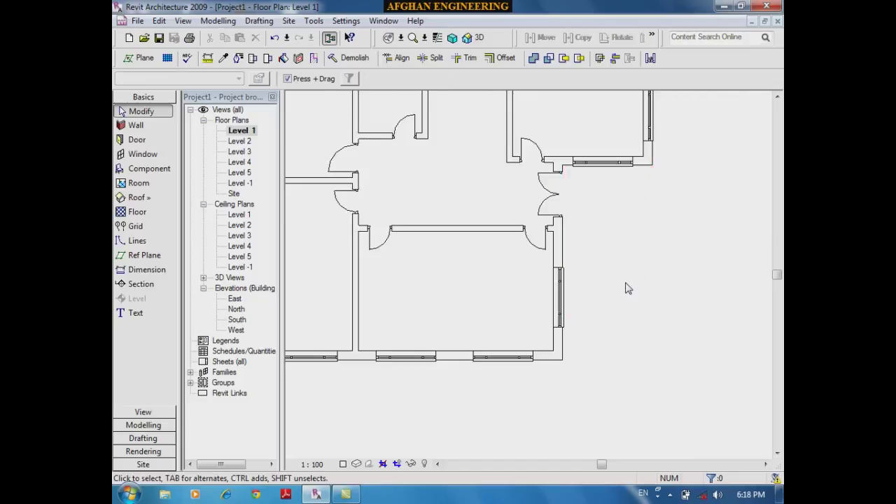
pyautogui.scroll(-5, 738, 251)
pyautogui.moveTo(717, 311); pyautogui.dragTo(705, 306, button='middle')
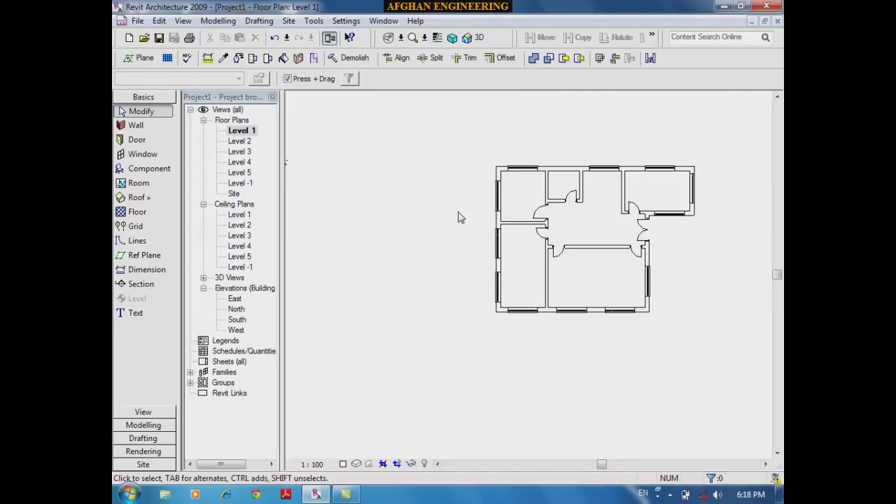
# Step: On the Level -1 floor plan, draw a closed rectangle of Retaining - 300mm Concrete walls about 1670 wide
pyautogui.doubleClick(242, 183)
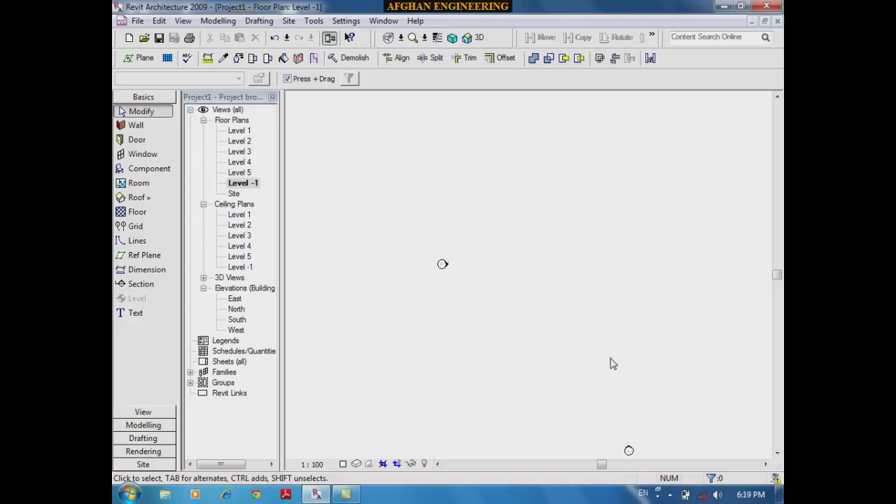
pyautogui.scroll(-2, 532, 336)
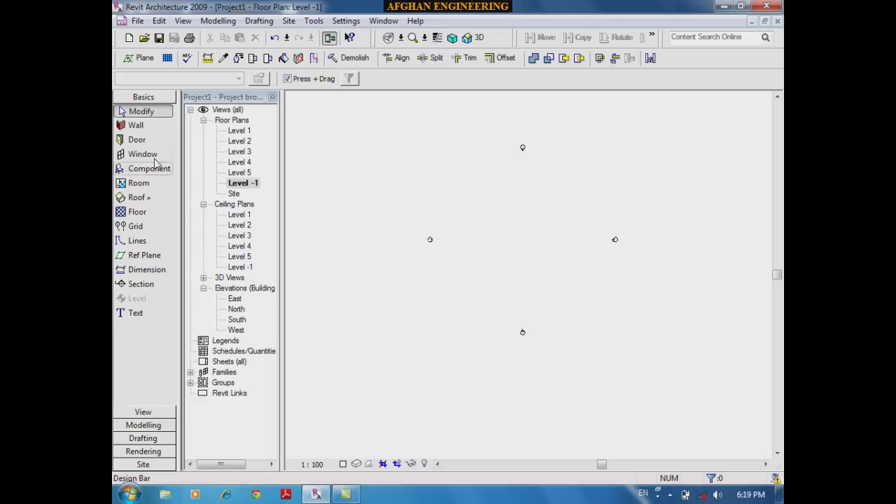
pyautogui.click(133, 126)
pyautogui.scroll(2, 500, 287)
pyautogui.click(488, 277)
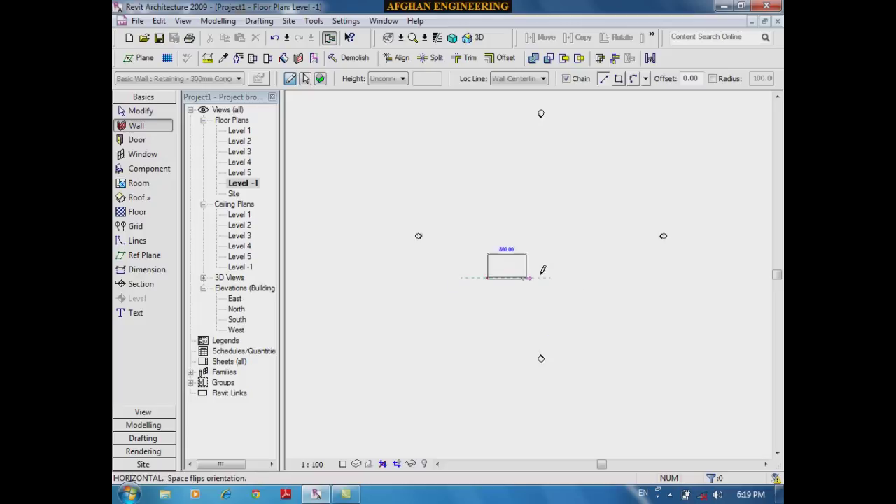
pyautogui.click(572, 278)
pyautogui.click(571, 210)
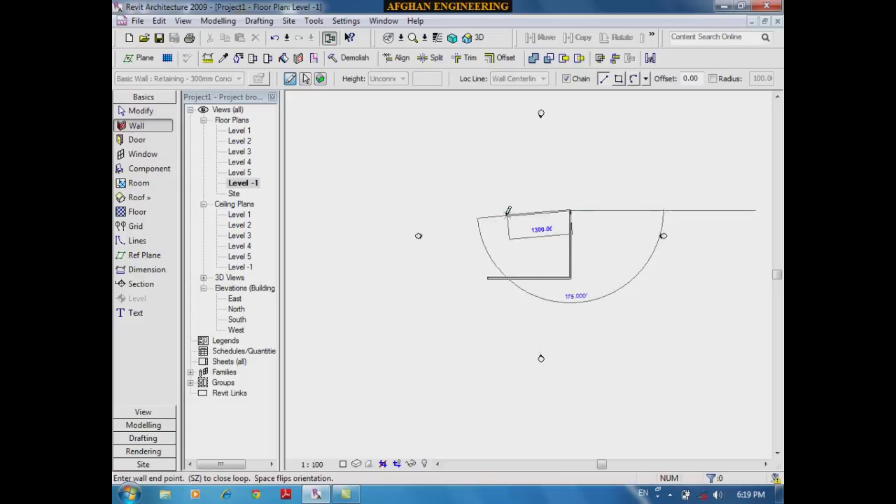
pyautogui.click(488, 210)
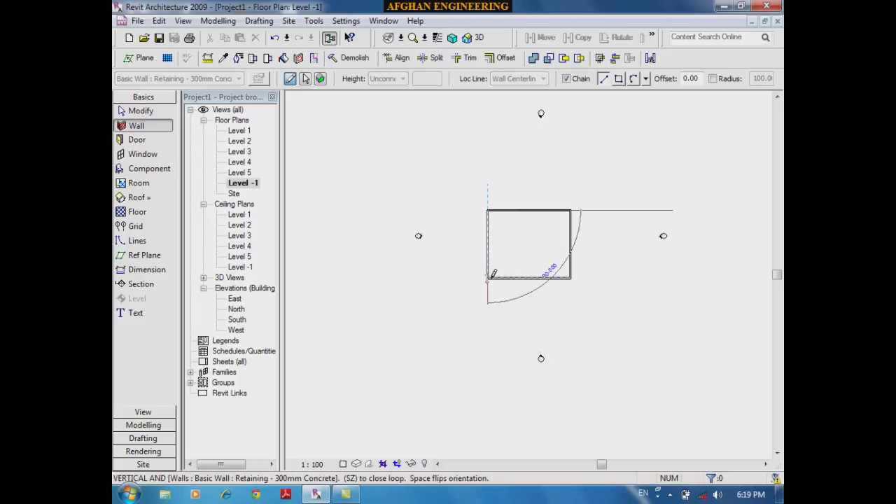
pyautogui.click(488, 277)
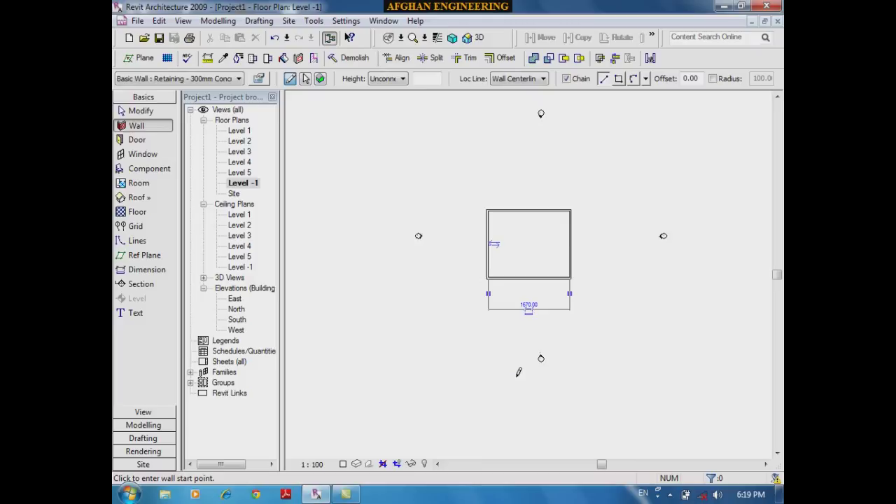
# Step: Examine in 3D how the Level -1 retaining walls line up with the house above
pyautogui.click(475, 37)
pyautogui.scroll(-2, 456, 177)
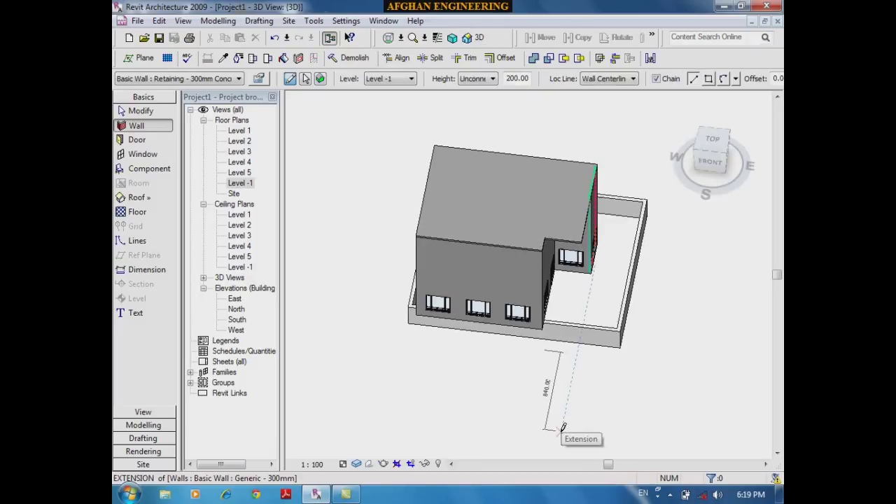
pyautogui.keyDown('shift'); pyautogui.moveTo(571, 421); pyautogui.dragTo(396, 343, button='middle'); pyautogui.keyUp('shift')
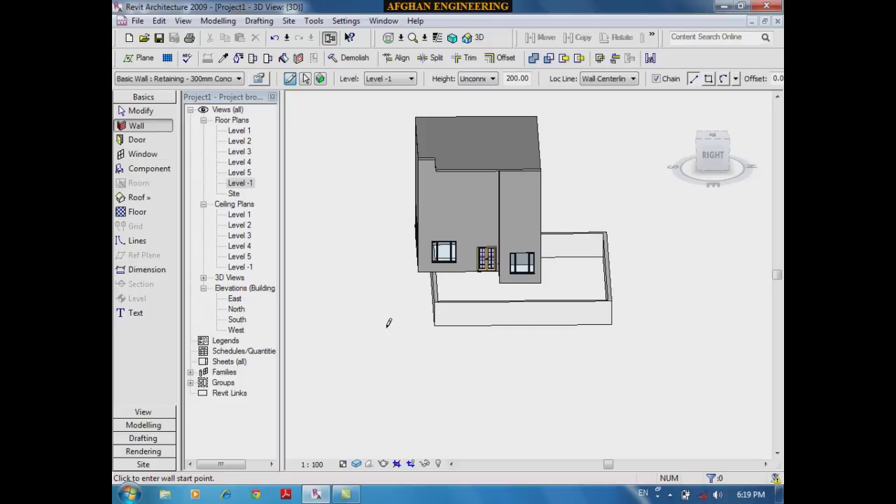
# Step: Undo the four retaining walls drawn on Level -1
pyautogui.hotkey('ctrl', 'z')
pyautogui.hotkey('ctrl', 'z')
pyautogui.hotkey('ctrl', 'z')
pyautogui.hotkey('ctrl', 'z')
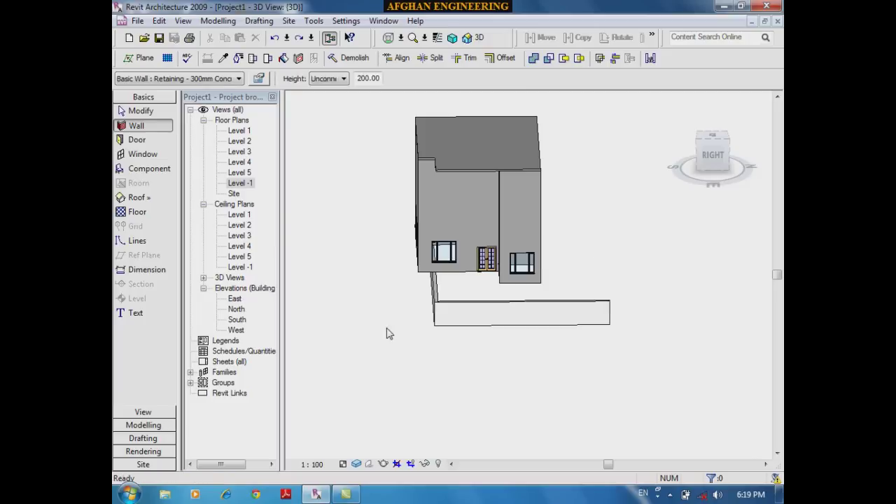
# Step: On the Level 1 floor plan, draw reference planes along the outer faces of the house's bottom wall and the double-door entrance wall
pyautogui.doubleClick(238, 130)
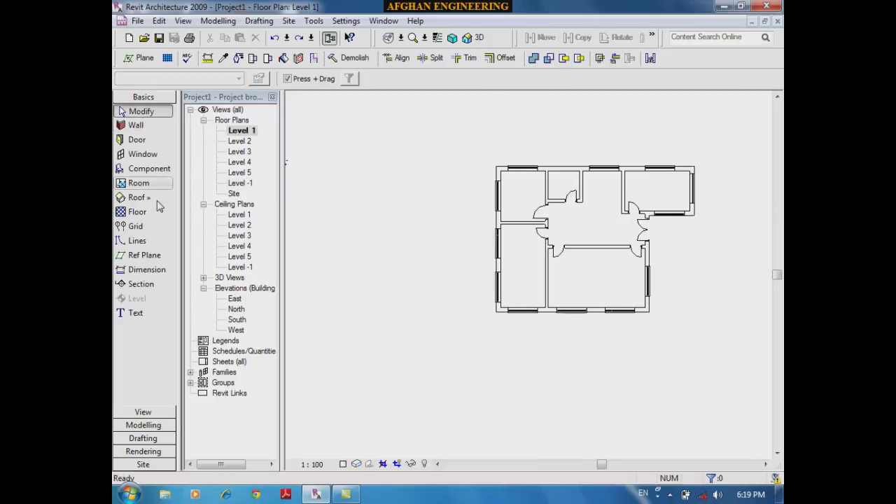
pyautogui.click(145, 255)
pyautogui.scroll(3, 498, 318)
pyautogui.click(496, 295)
pyautogui.scroll(-4, 322, 357)
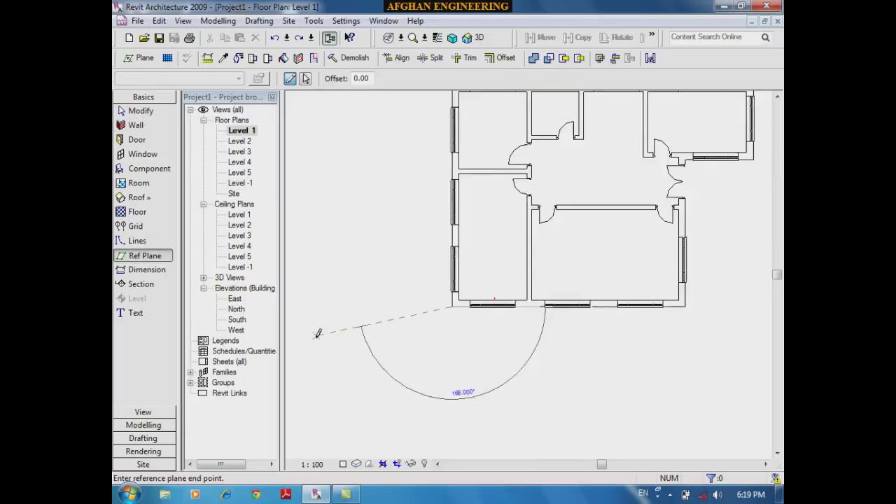
pyautogui.click(597, 313)
pyautogui.scroll(3, 595, 203)
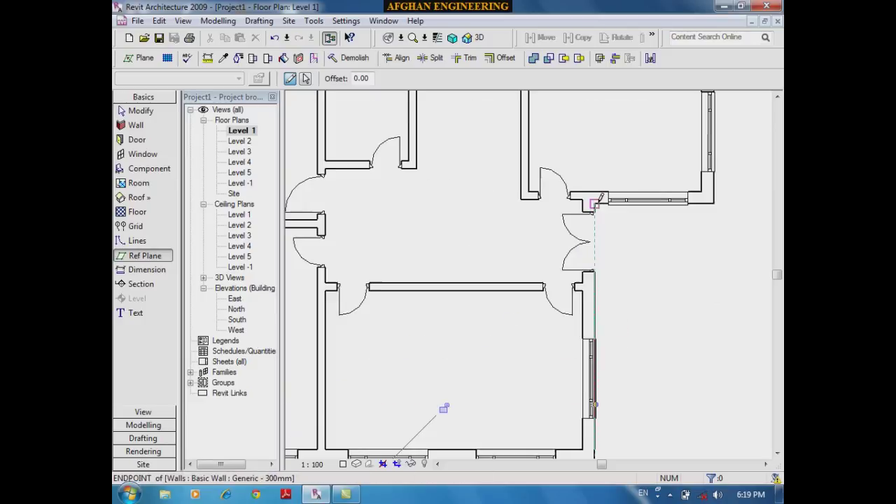
pyautogui.click(597, 203)
pyautogui.scroll(-2, 597, 204)
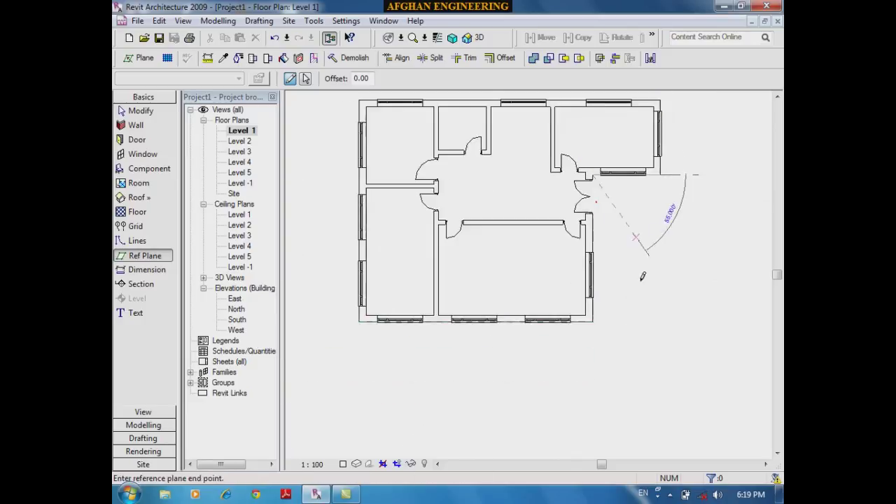
pyautogui.click(593, 318)
# Step: Draw reference planes along the lower and right outer faces of the house's projecting upper-right room
pyautogui.scroll(3, 630, 182)
pyautogui.click(689, 176)
pyautogui.click(545, 175)
pyautogui.scroll(-2, 641, 171)
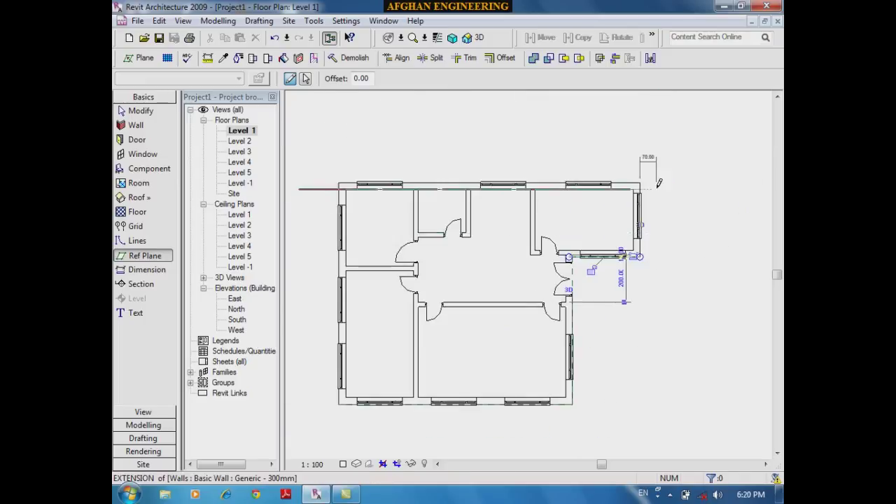
pyautogui.scroll(2, 630, 179)
pyautogui.click(630, 179)
pyautogui.click(627, 308)
# Step: Draw reference planes along the outer faces of the house's top and left exterior walls, completing the outline
pyautogui.scroll(-2, 735, 250)
pyautogui.scroll(1, 356, 224)
pyautogui.click(321, 204)
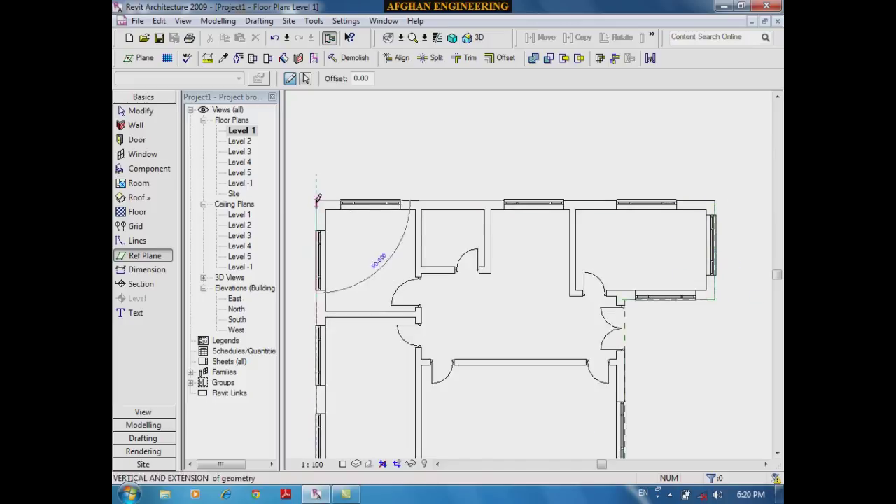
pyautogui.click(714, 200)
pyautogui.scroll(-2, 413, 175)
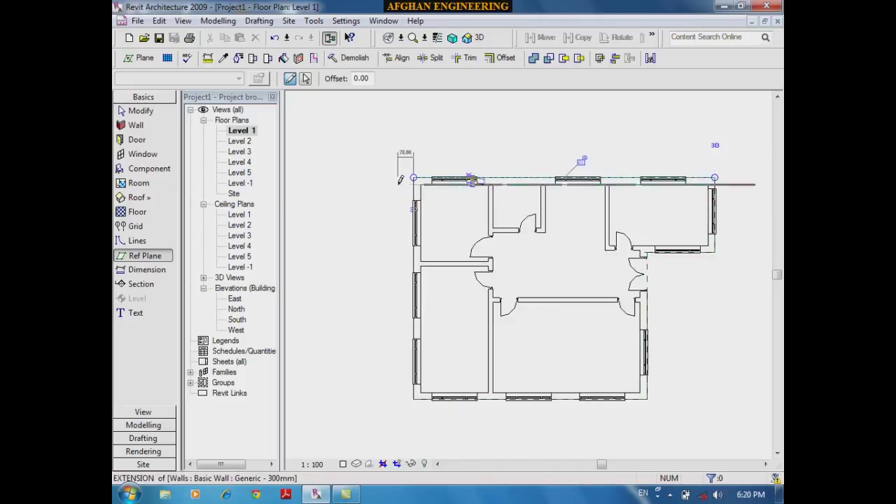
pyautogui.scroll(3, 418, 176)
pyautogui.click(420, 174)
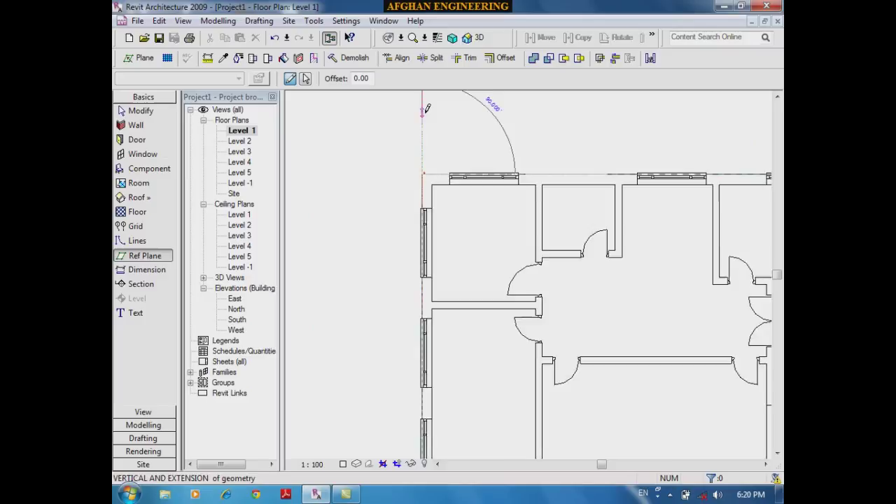
pyautogui.scroll(-2, 455, 336)
pyautogui.scroll(1, 418, 333)
pyautogui.click(418, 333)
pyautogui.click(420, 164)
# Step: Check the reference plane outline on the Level -1 and Level 5 floor plans
pyautogui.doubleClick(238, 182)
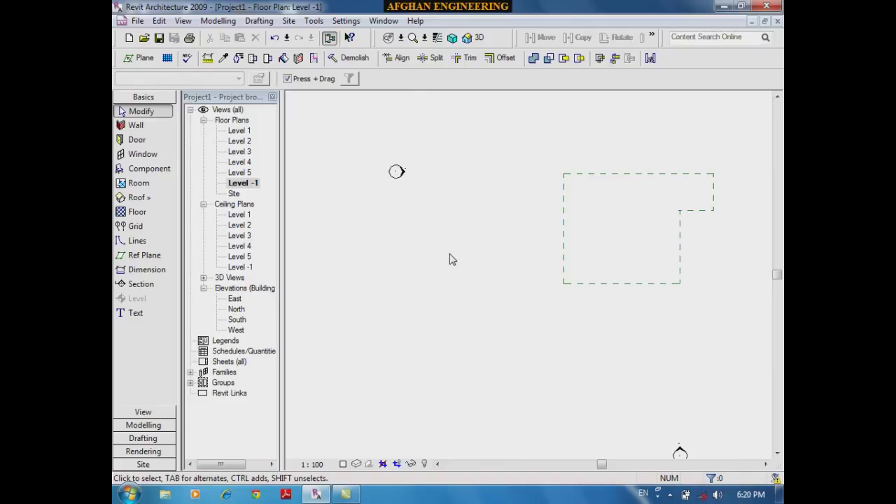
pyautogui.doubleClick(240, 172)
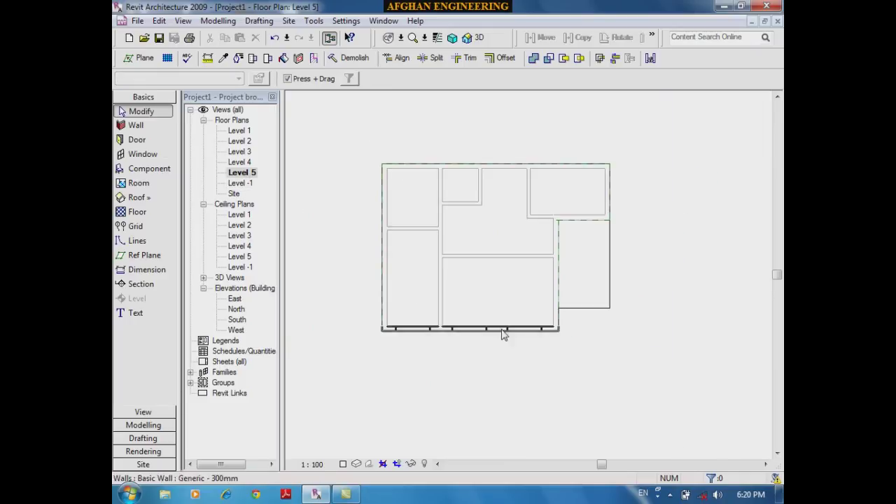
pyautogui.scroll(3, 580, 331)
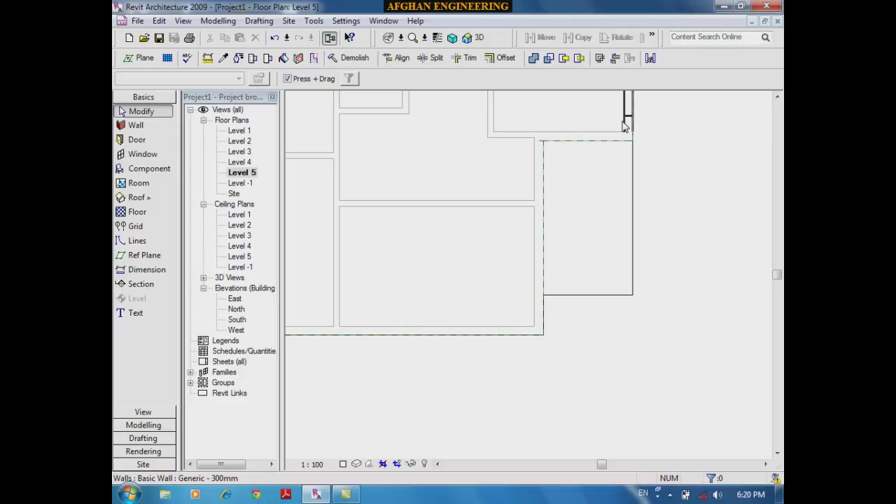
# Step: Try deleting the whole house model in the 3D view
pyautogui.click(466, 37)
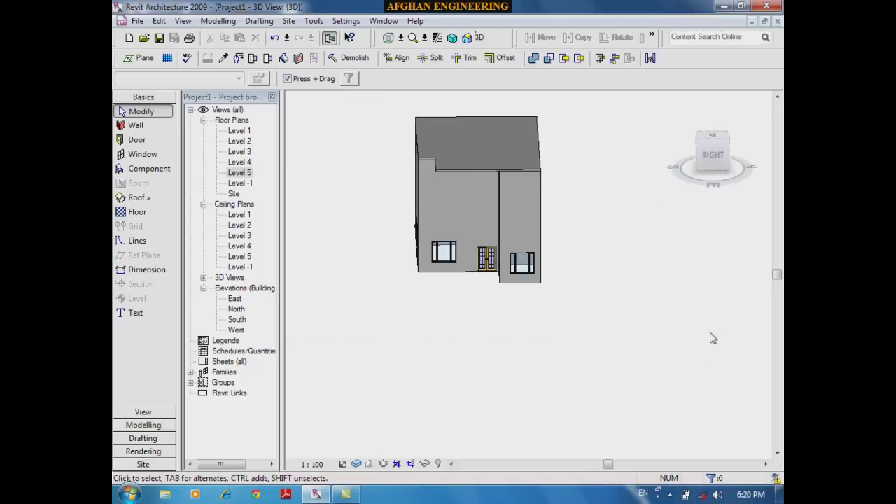
pyautogui.moveTo(615, 351); pyautogui.dragTo(362, 128)
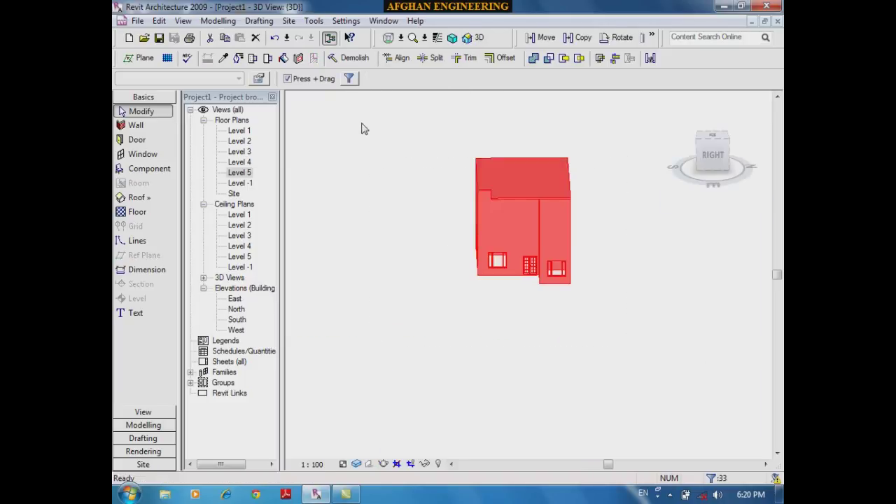
pyautogui.press('Delete')
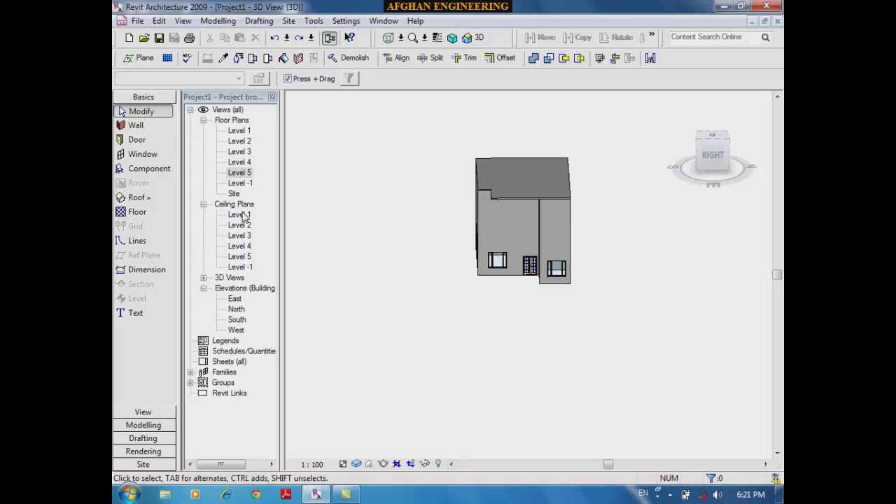
# Step: On the Level -1 floor plan, delete the house outline's reference planes except the left vertical one
pyautogui.doubleClick(240, 183)
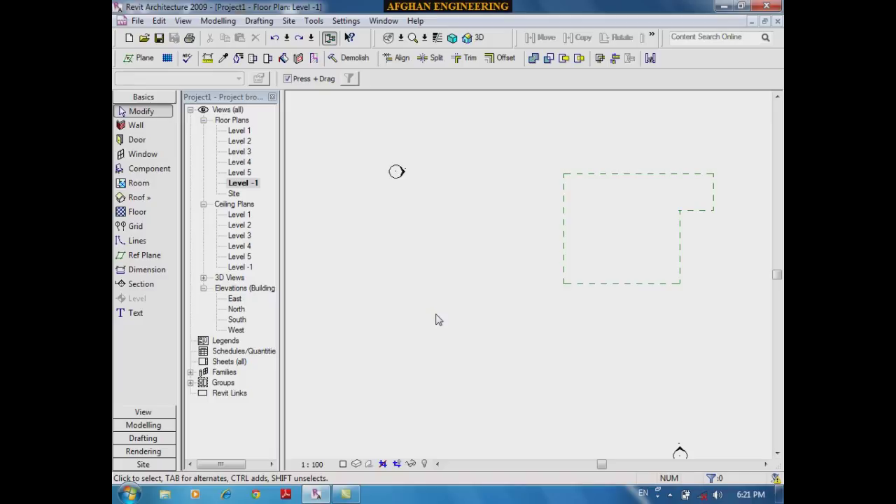
pyautogui.scroll(-3, 546, 213)
pyautogui.scroll(2, 634, 300)
pyautogui.moveTo(661, 312); pyautogui.dragTo(551, 114)
pyautogui.press('Delete')
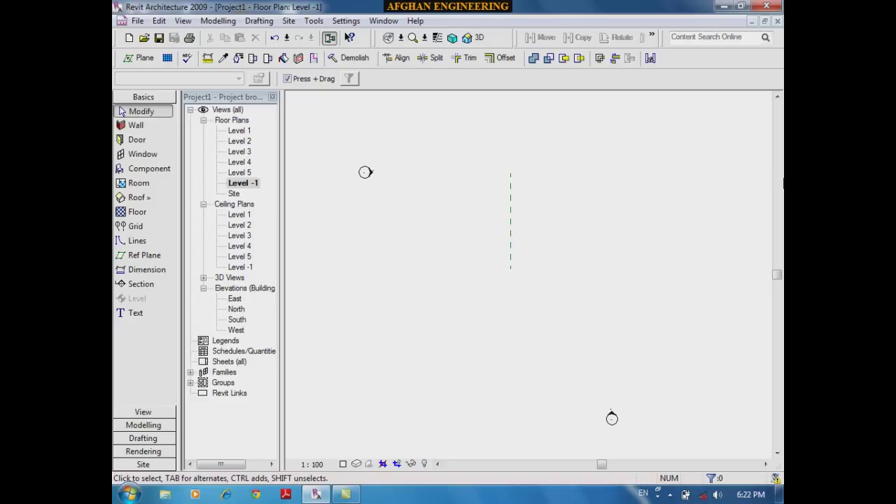
# Step: On the Level 1 floor plan, select the whole house and filter out doors, windows and reference planes so only walls are selected
pyautogui.click(234, 131)
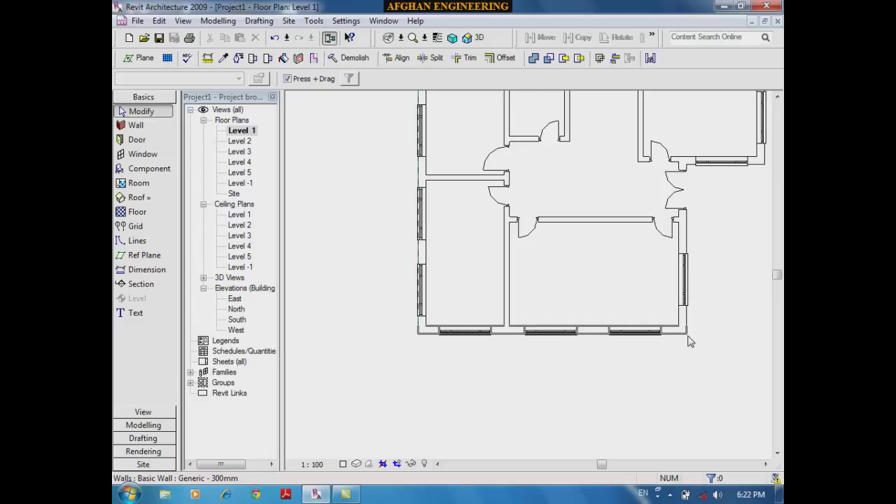
pyautogui.scroll(-3, 635, 406)
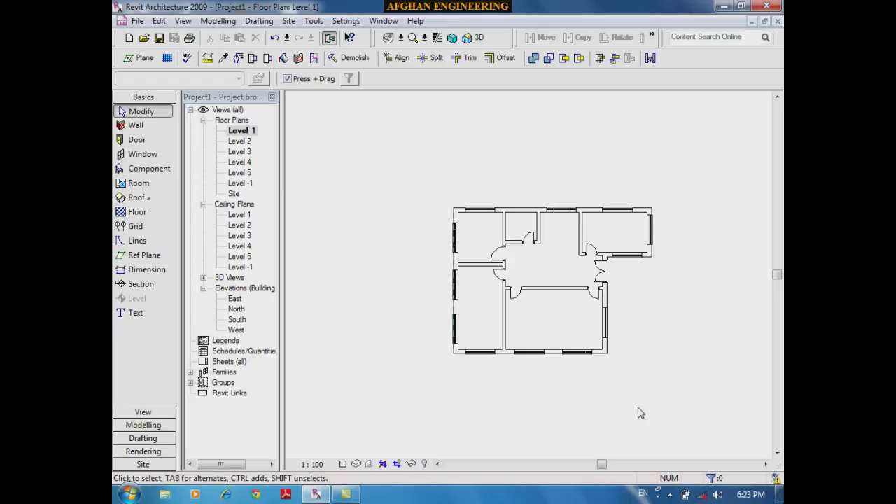
pyautogui.moveTo(683, 378); pyautogui.dragTo(336, 124)
pyautogui.click(349, 78)
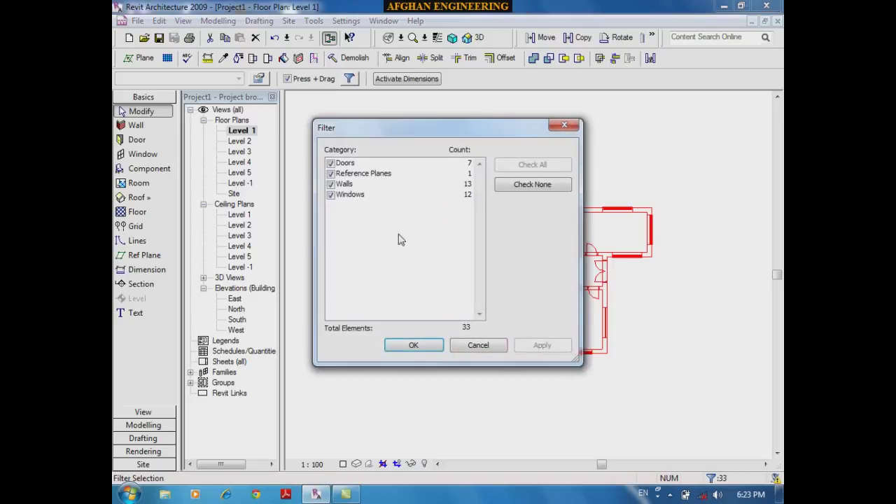
pyautogui.click(335, 196)
pyautogui.click(330, 174)
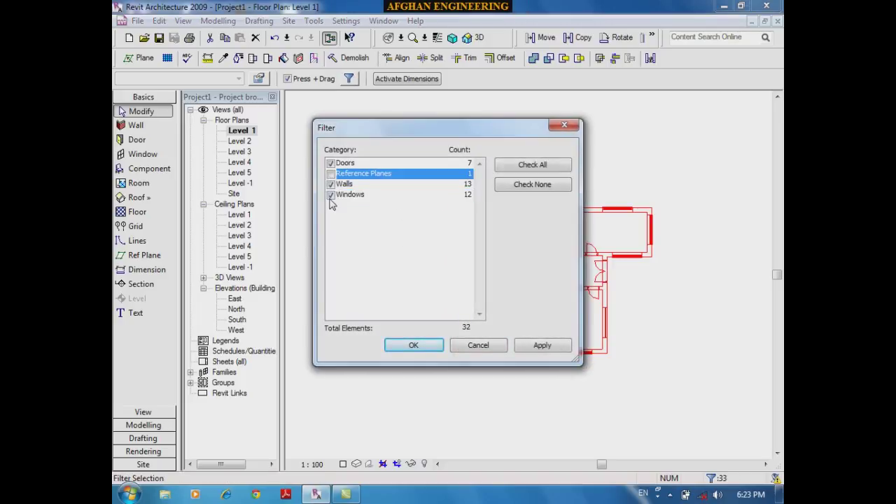
pyautogui.click(329, 195)
pyautogui.click(330, 162)
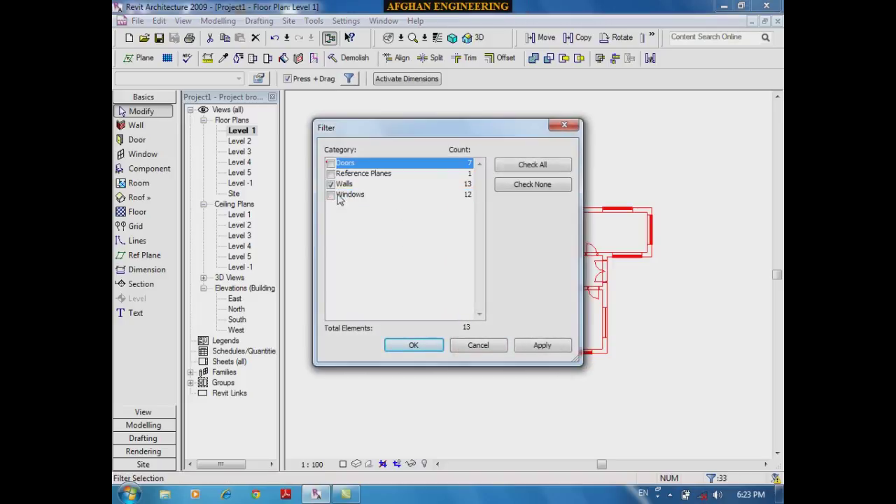
pyautogui.click(414, 345)
# Step: Set the base constraint of the selected walls to Level -1
pyautogui.click(259, 78)
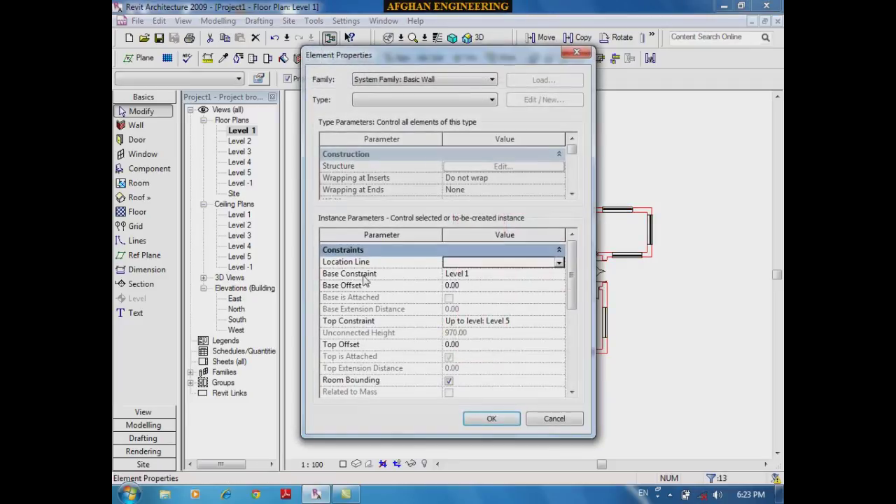
pyautogui.click(558, 274)
pyautogui.click(559, 275)
pyautogui.click(456, 285)
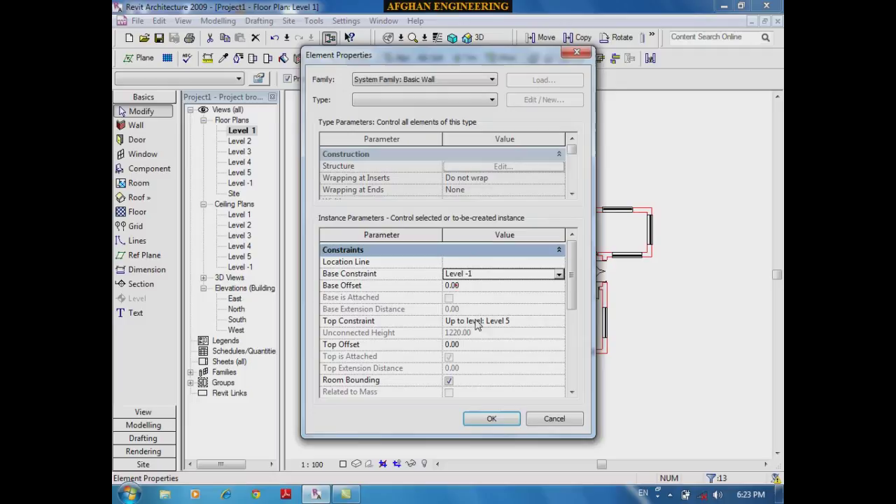
pyautogui.click(511, 422)
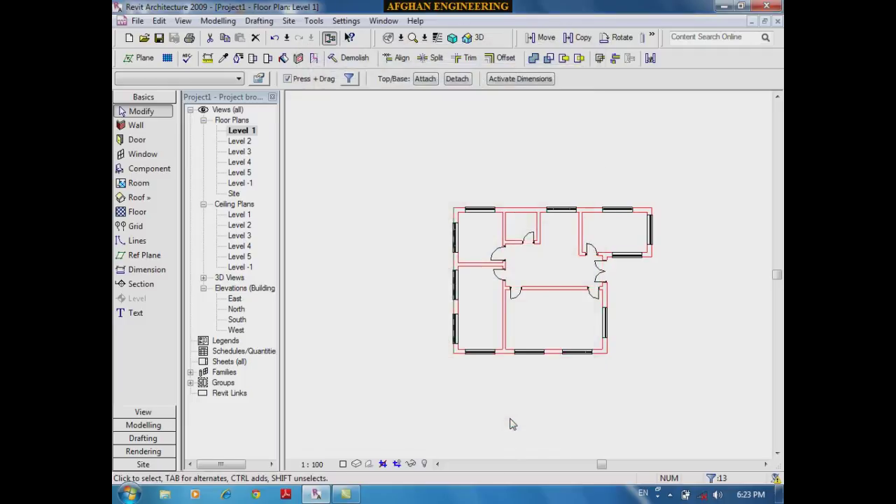
pyautogui.click(448, 114)
# Step: Check the downward-extended walls in the 3D view and on the Level -1 and Level 1 floor plans
pyautogui.click(469, 37)
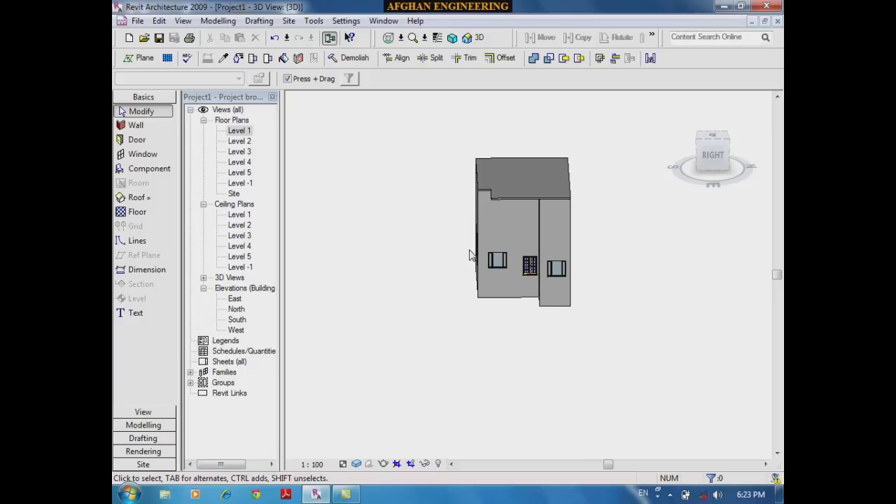
pyautogui.scroll(-1, 442, 256)
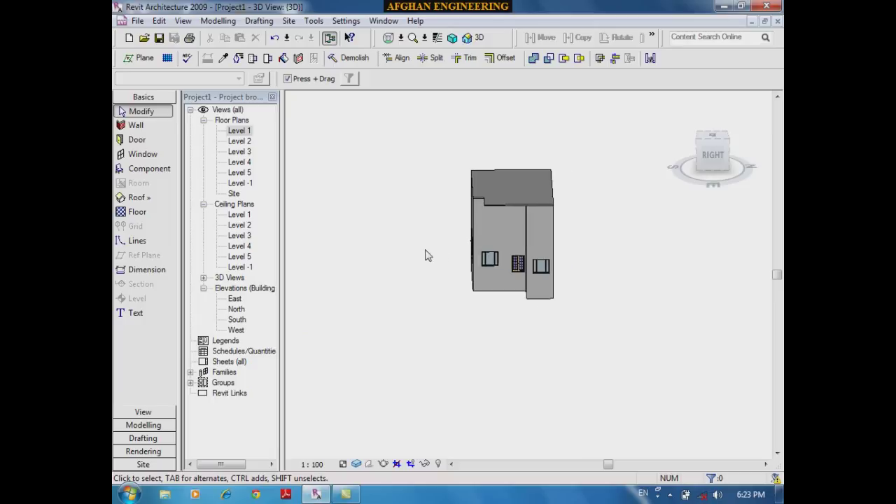
pyautogui.keyDown('shift'); pyautogui.moveTo(417, 321); pyautogui.dragTo(540, 350, button='middle'); pyautogui.keyUp('shift')
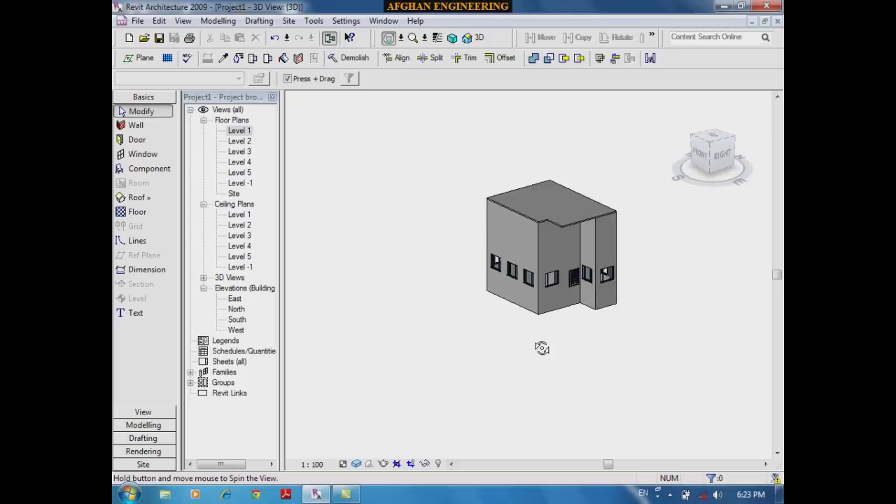
pyautogui.scroll(5, 576, 304)
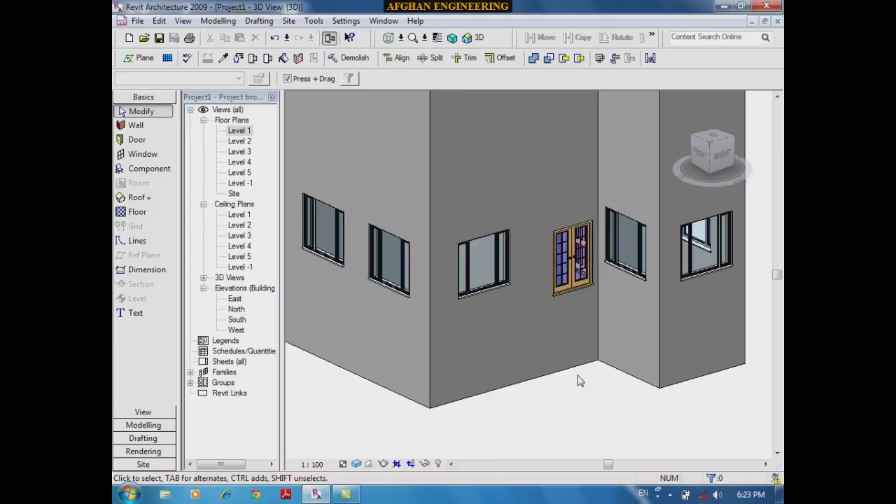
pyautogui.doubleClick(247, 184)
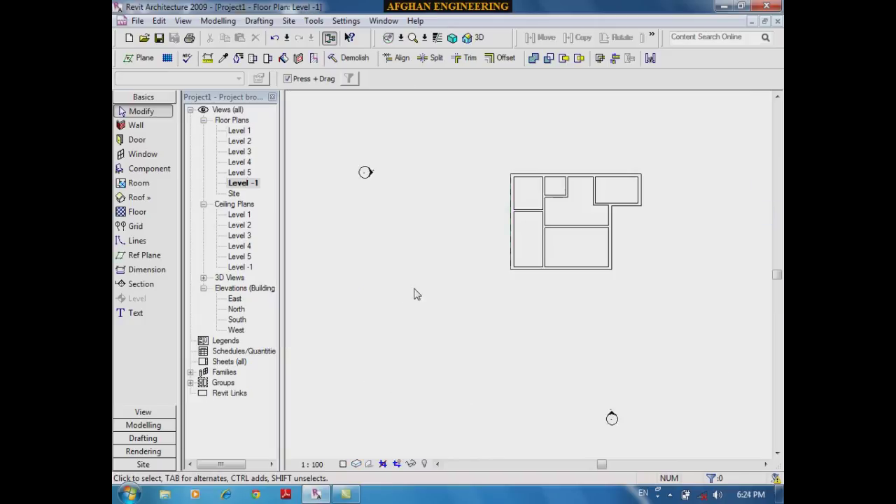
pyautogui.doubleClick(242, 131)
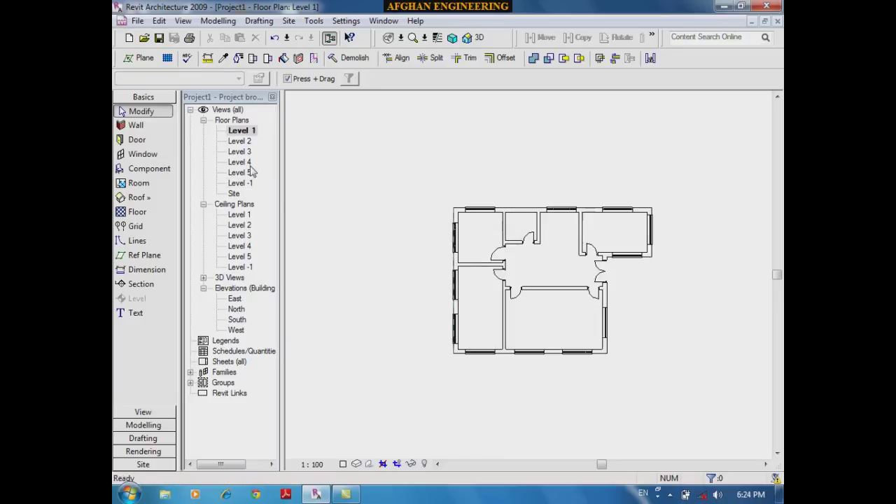
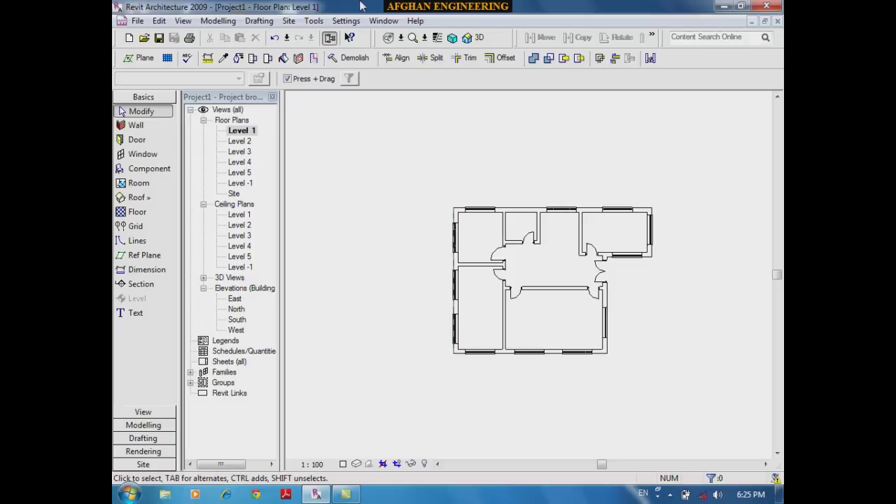
pyautogui.click(147, 198)
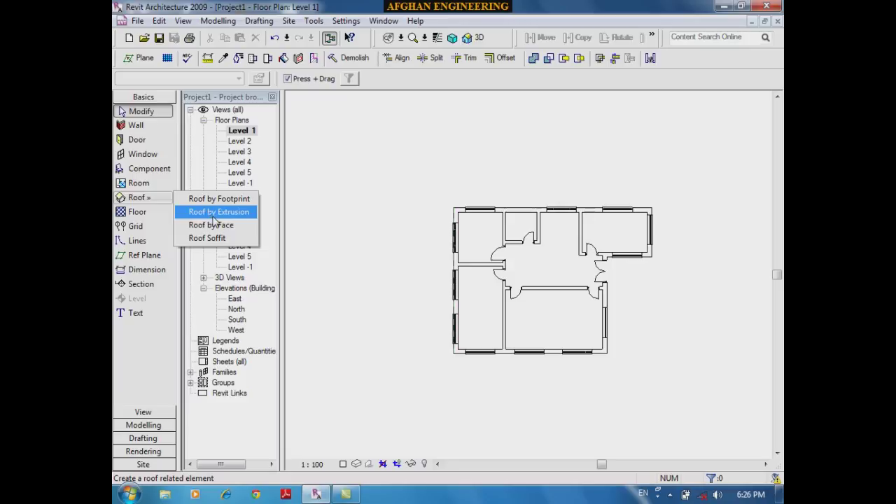
pyautogui.click(213, 217)
pyautogui.click(412, 325)
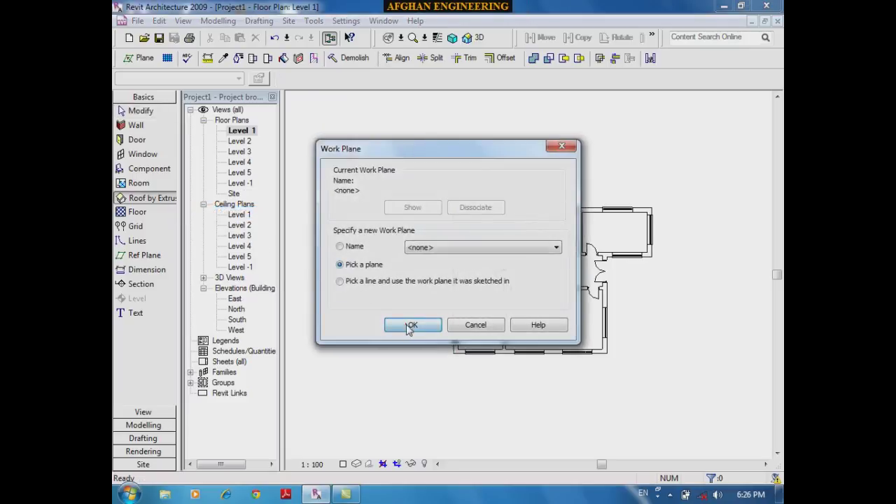
# Step: Delete all of the house's walls, doors, windows and the remaining reference plane on the Level 1 floor plan
pyautogui.scroll(2, 506, 364)
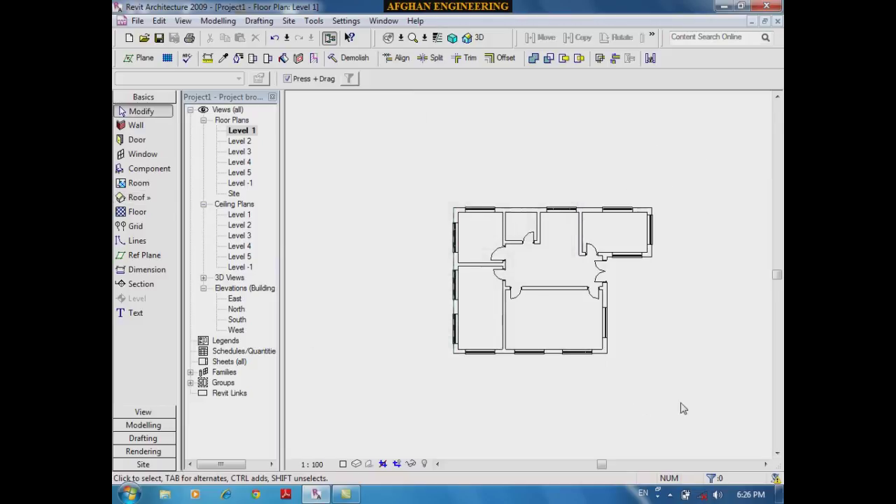
pyautogui.moveTo(670, 393); pyautogui.dragTo(380, 146)
pyautogui.press('Delete')
pyautogui.scroll(-2, 483, 408)
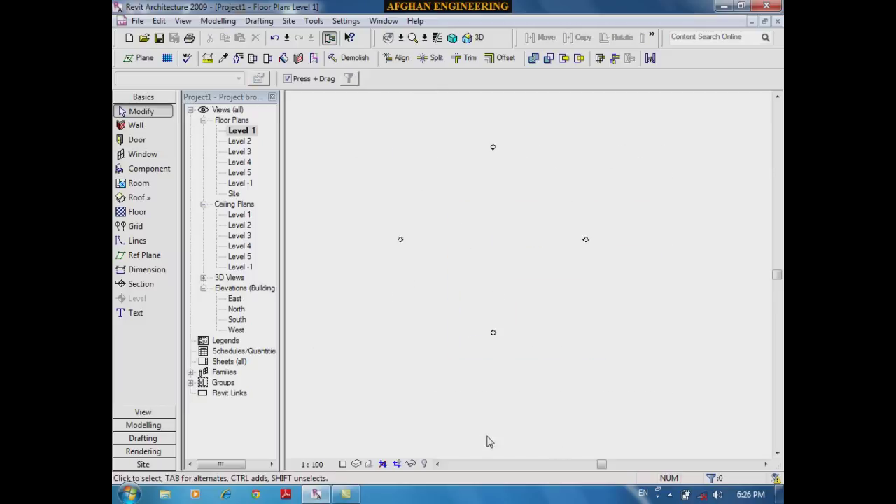
pyautogui.click(137, 197)
pyautogui.click(222, 212)
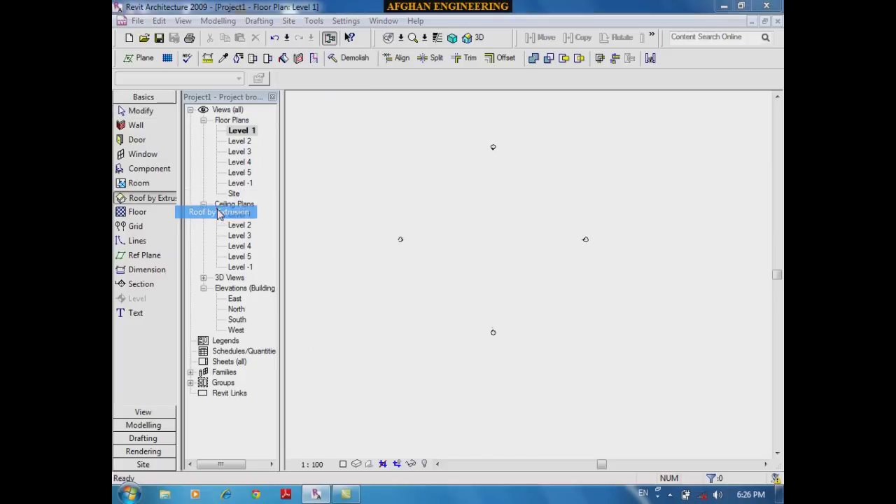
pyautogui.click(411, 325)
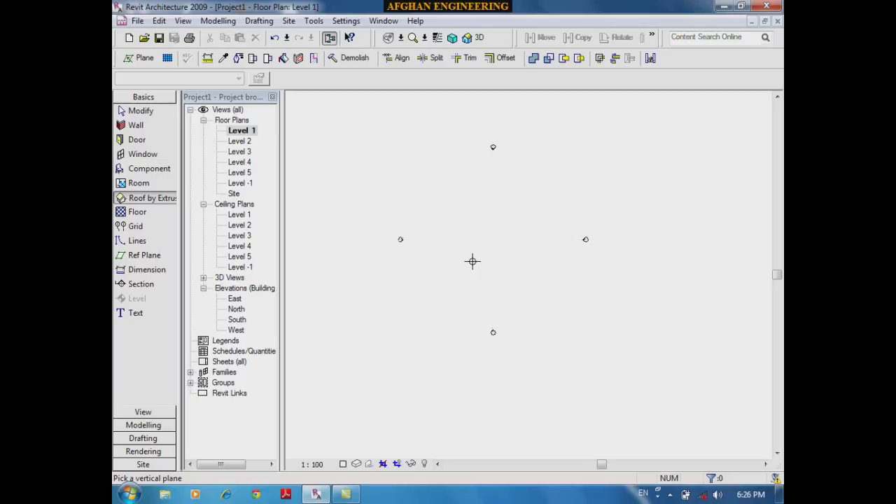
# Step: Draw a horizontal reference plane between the four elevation markers on the Level 1 floor plan
pyautogui.click(139, 258)
pyautogui.click(441, 256)
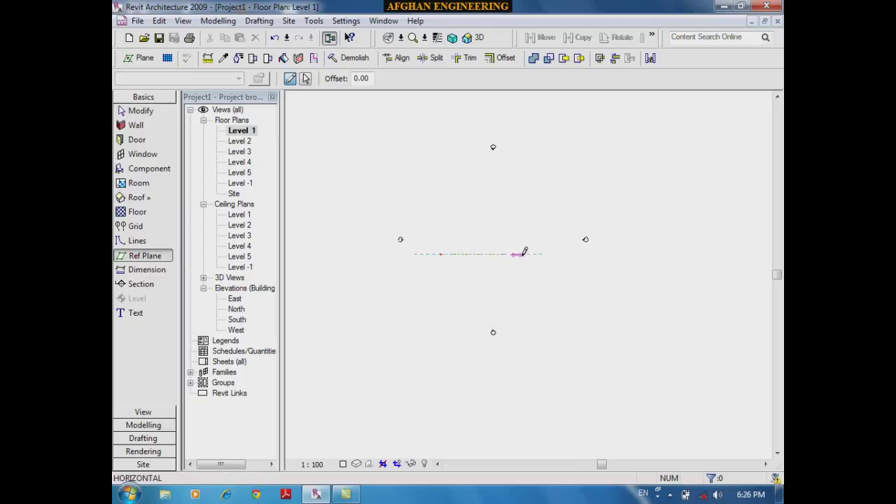
pyautogui.click(544, 253)
pyautogui.scroll(2, 537, 280)
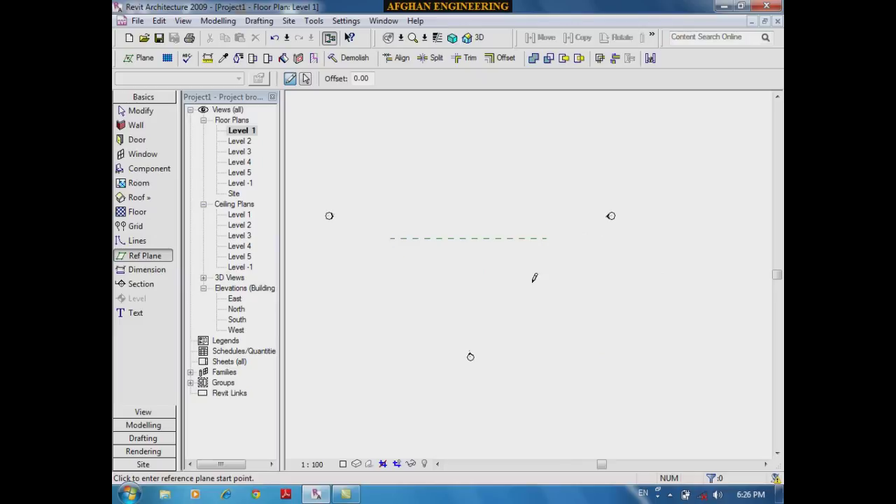
# Step: Start a Roof by Extrusion with the horizontal reference plane as work plane and open the North elevation for its sketch
pyautogui.click(139, 184)
pyautogui.click(138, 198)
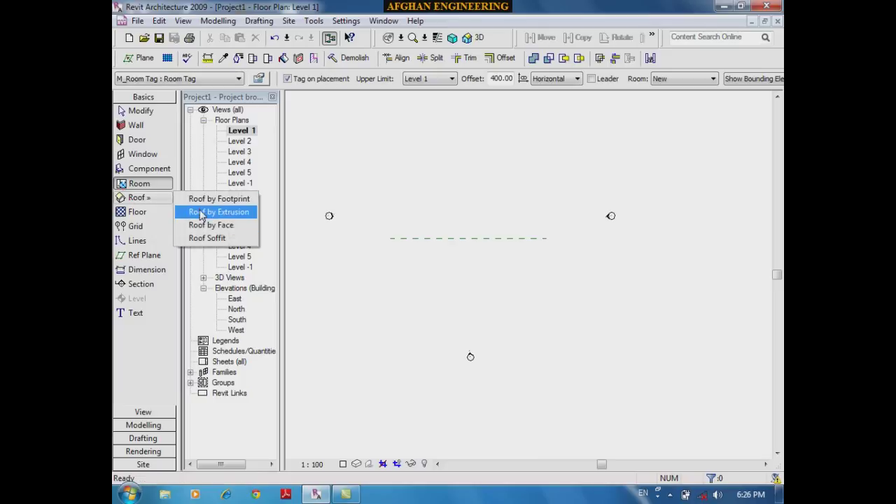
pyautogui.click(225, 210)
pyautogui.click(423, 326)
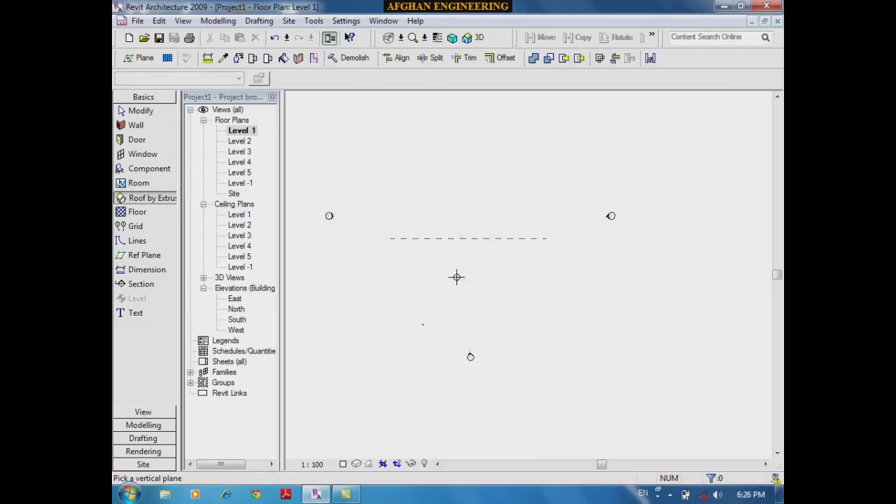
pyautogui.click(460, 238)
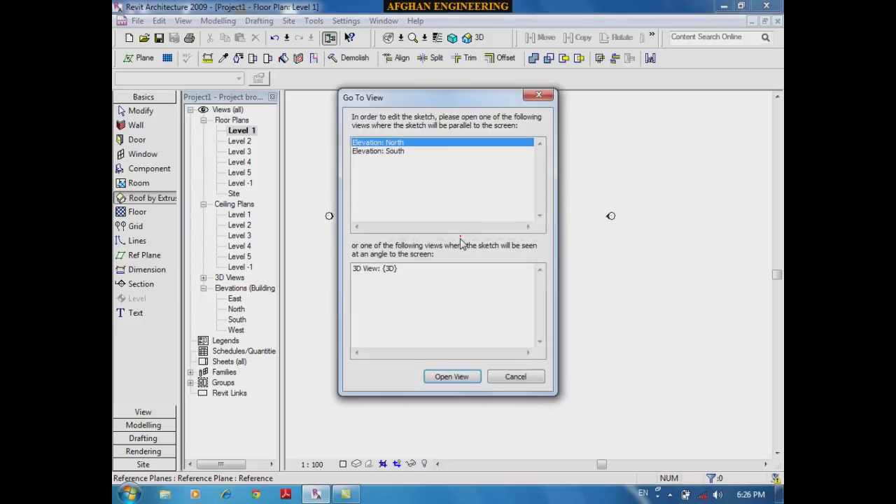
pyautogui.click(455, 378)
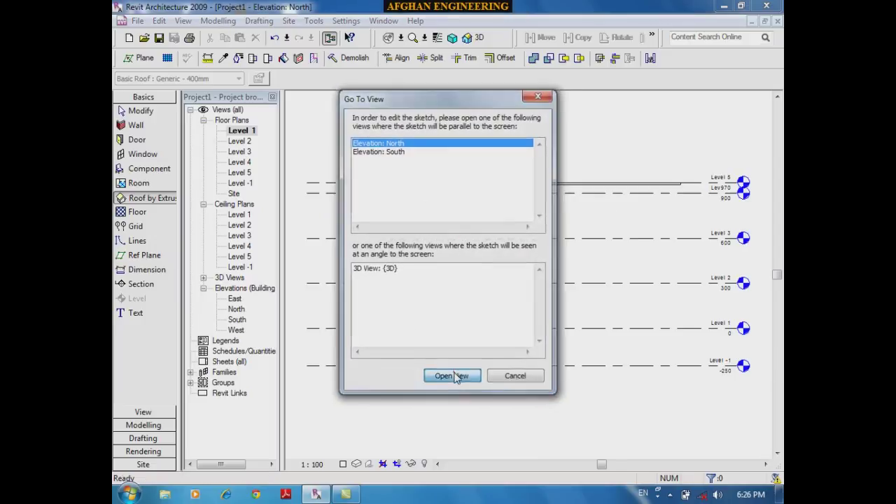
pyautogui.click(462, 274)
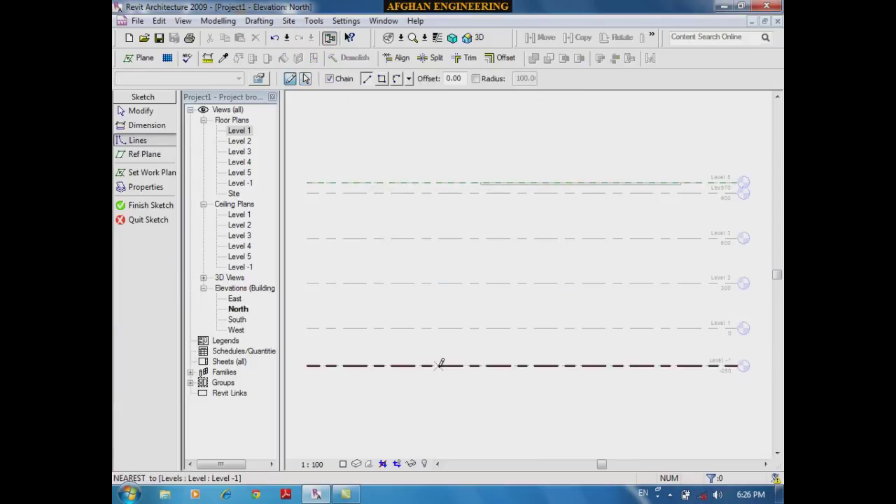
# Step: Sketch a large arc from Level -1 to just above Level 3 on the North elevation and finish the extruded roof
pyautogui.click(396, 79)
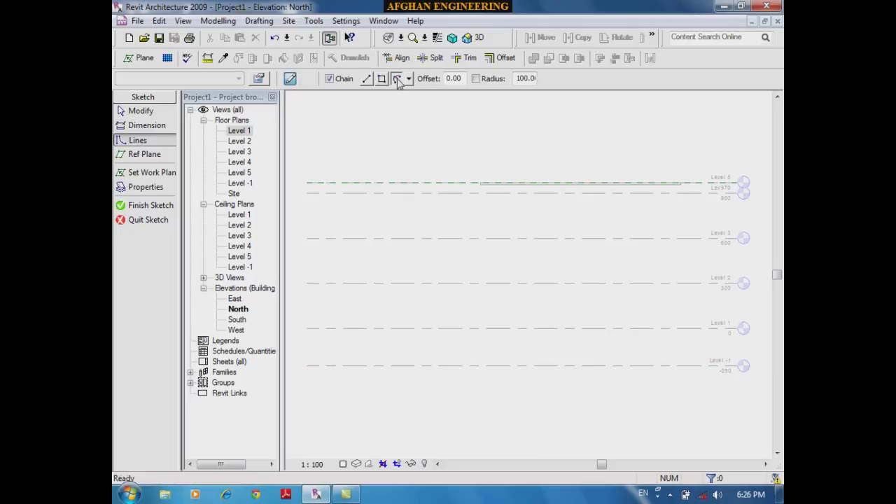
pyautogui.click(441, 364)
pyautogui.click(624, 210)
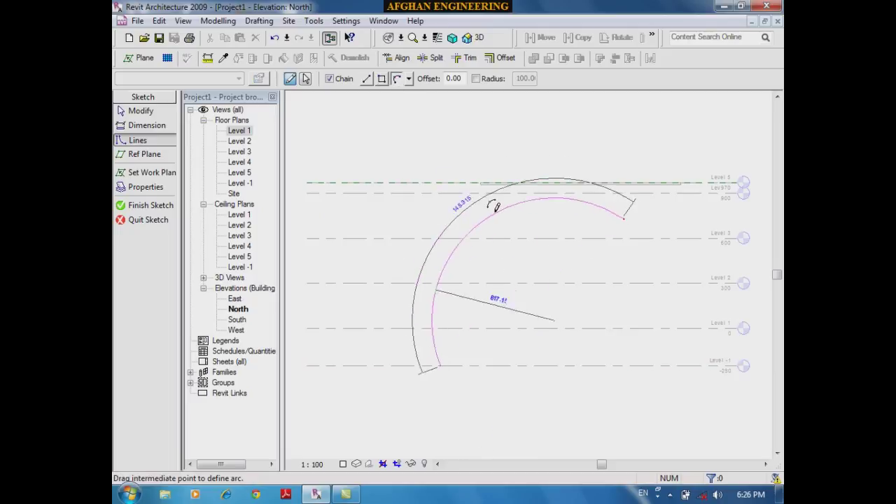
pyautogui.click(441, 185)
pyautogui.click(150, 205)
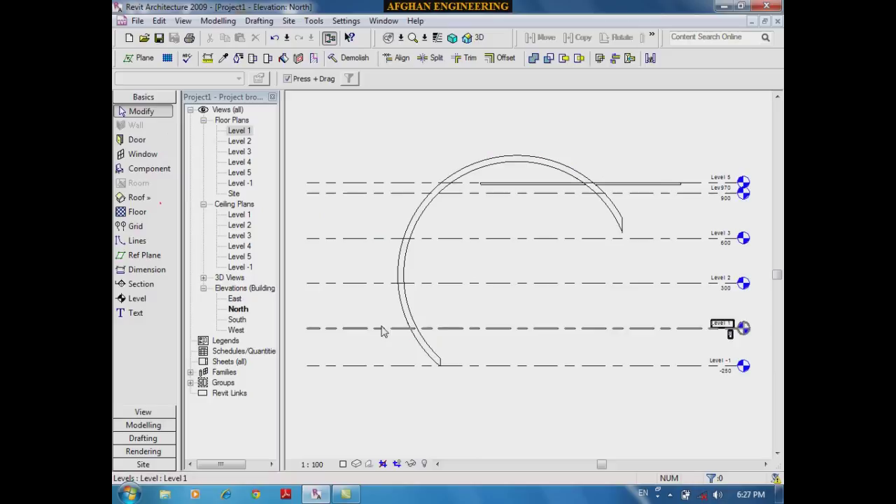
# Step: Examine the extruded roof in the 3D view and delete the flat floor slab that intersects it
pyautogui.click(471, 37)
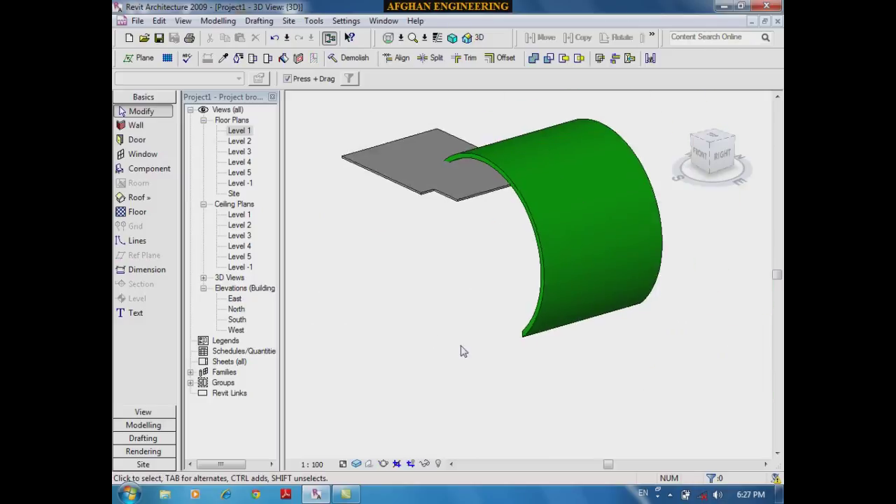
pyautogui.keyDown('shift'); pyautogui.moveTo(526, 368); pyautogui.dragTo(602, 390, button='middle'); pyautogui.keyUp('shift')
pyautogui.click(462, 237)
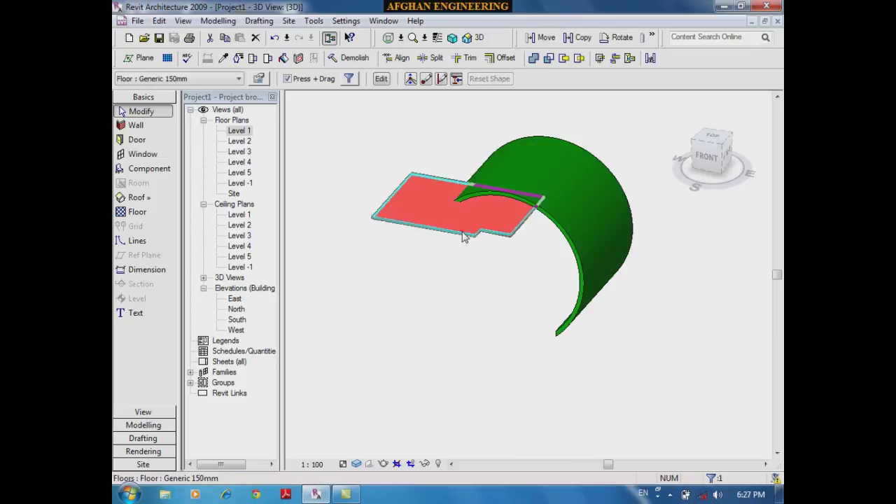
pyautogui.press('Delete')
pyautogui.moveTo(475, 327); pyautogui.dragTo(477, 345)
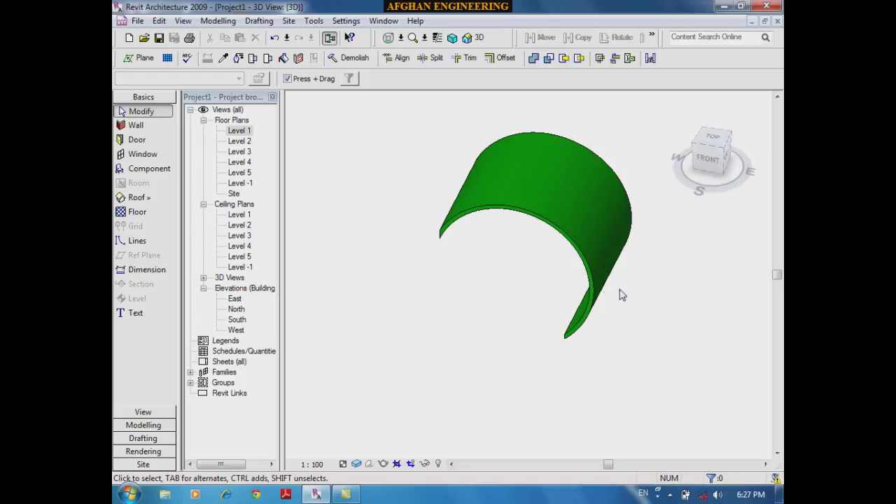
# Step: Undo back to the roof sketch and draw a nearly closed arc of radius about 861 with both ends on Level -1, finishing the roof
pyautogui.doubleClick(588, 293)
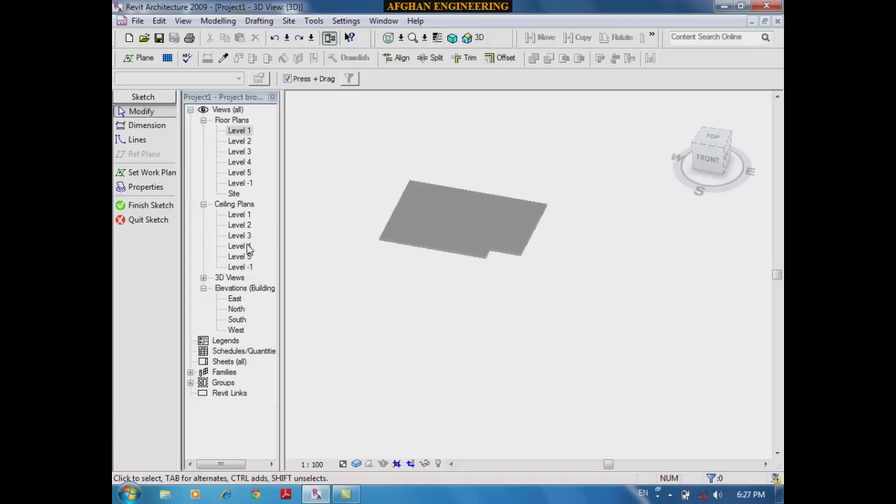
pyautogui.doubleClick(237, 308)
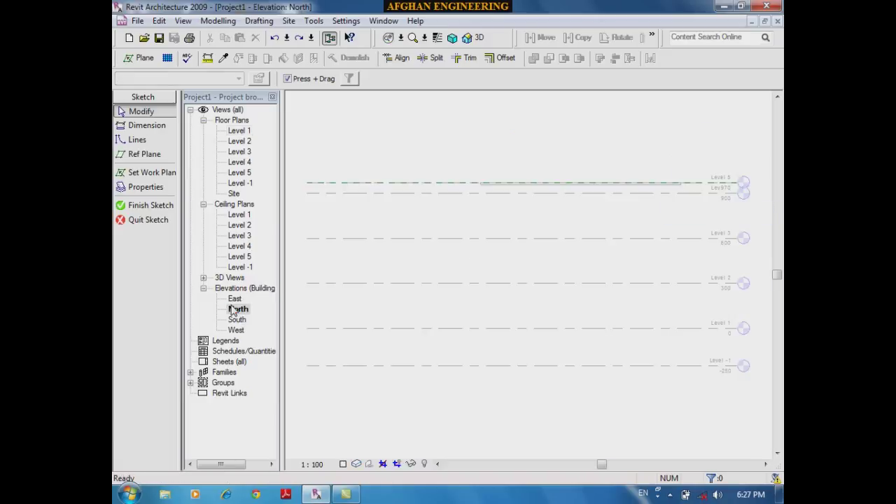
pyautogui.click(138, 140)
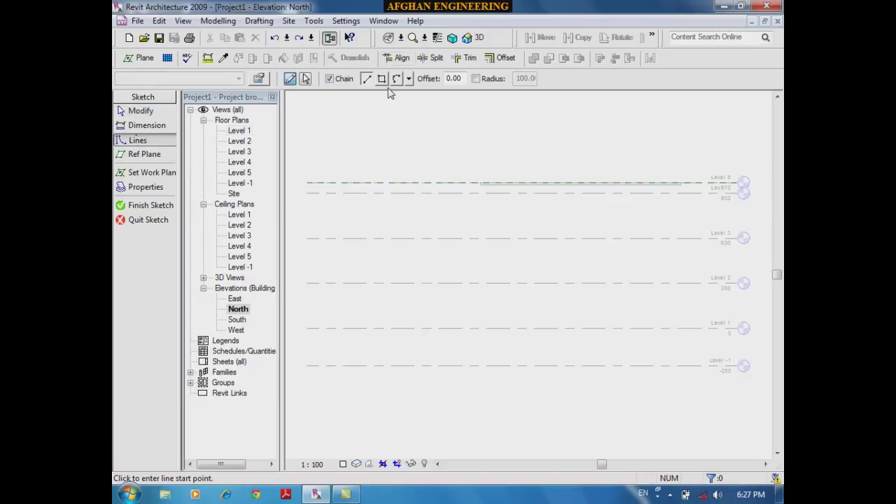
pyautogui.click(396, 79)
pyautogui.click(406, 365)
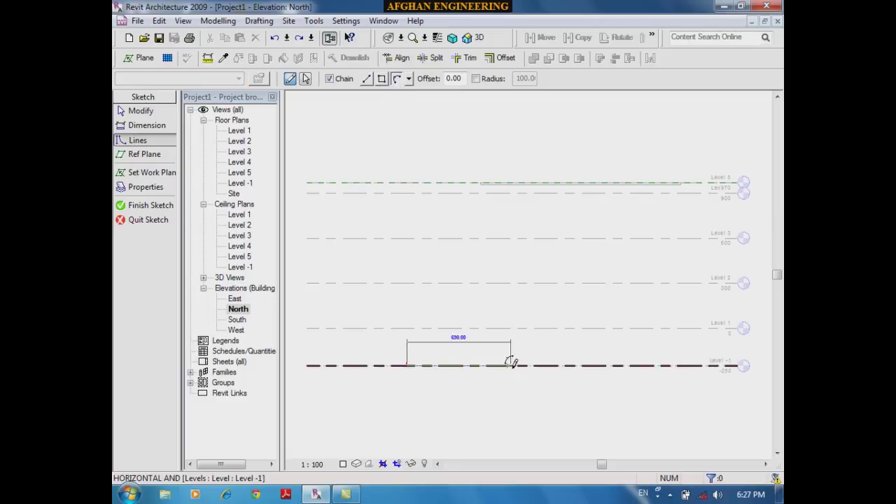
pyautogui.click(507, 365)
pyautogui.click(512, 126)
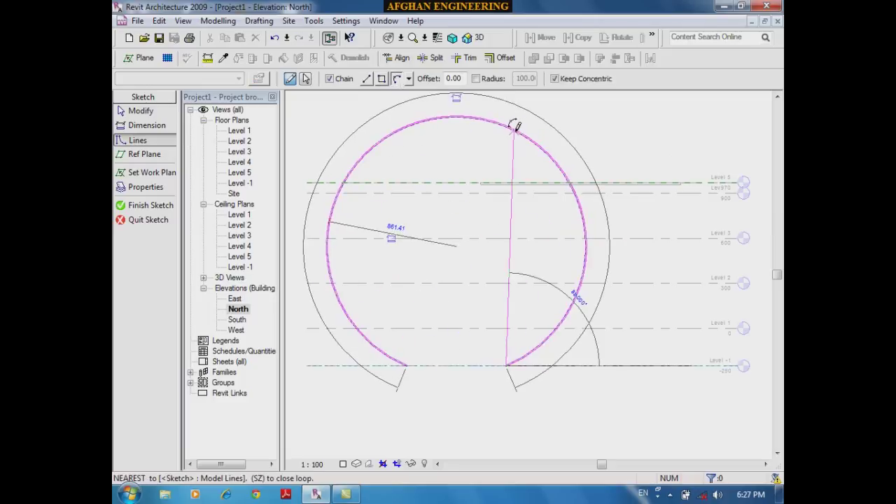
pyautogui.click(148, 205)
# Step: Delete the floor slab and the curved extruded roof in the 3D view
pyautogui.click(467, 38)
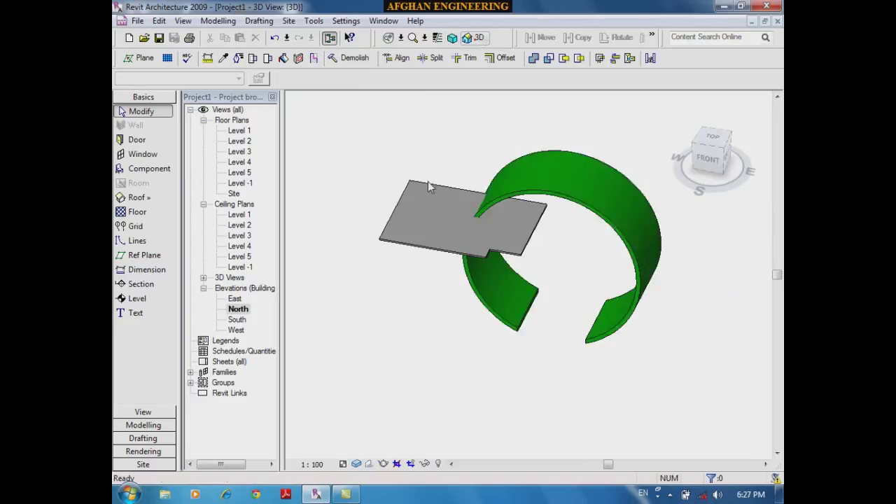
pyautogui.click(427, 261)
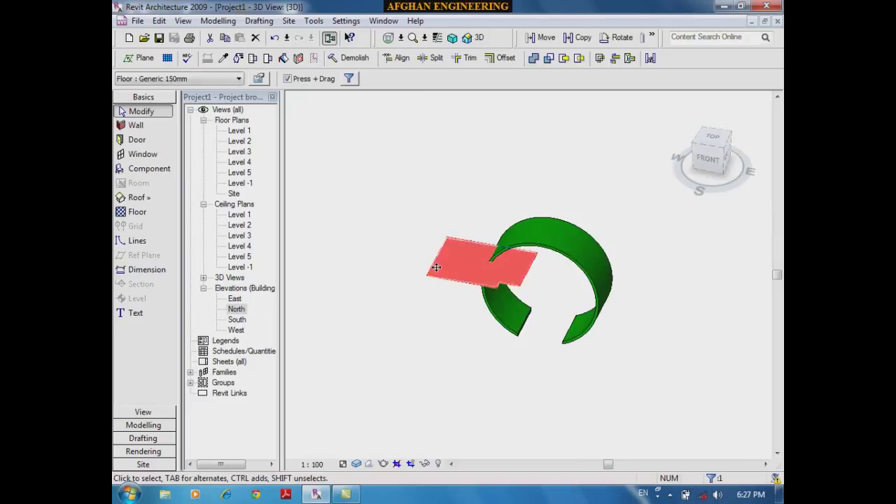
pyautogui.press('Delete')
pyautogui.keyDown('shift'); pyautogui.moveTo(483, 395); pyautogui.dragTo(619, 369, button='middle'); pyautogui.keyUp('shift')
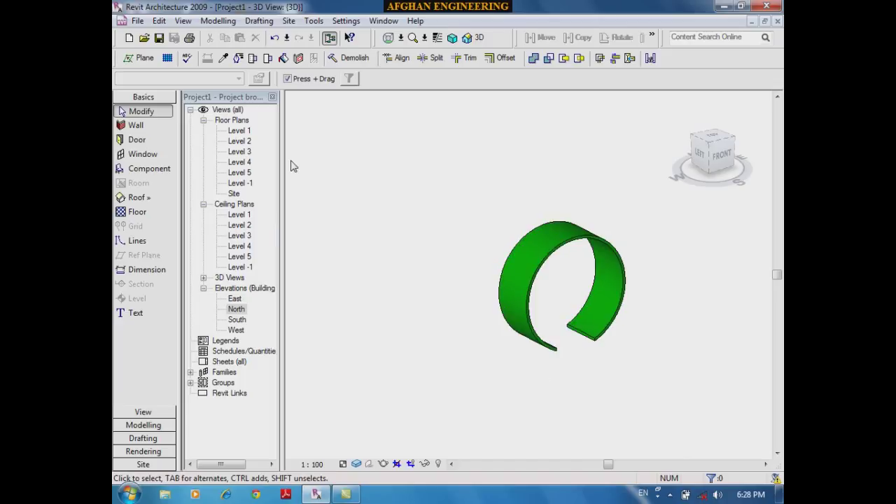
pyautogui.moveTo(676, 398); pyautogui.dragTo(424, 254)
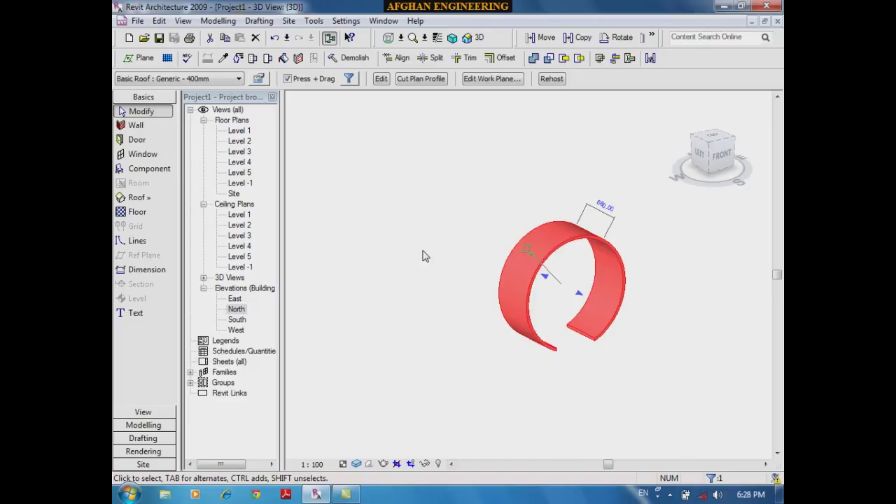
pyautogui.press('Delete')
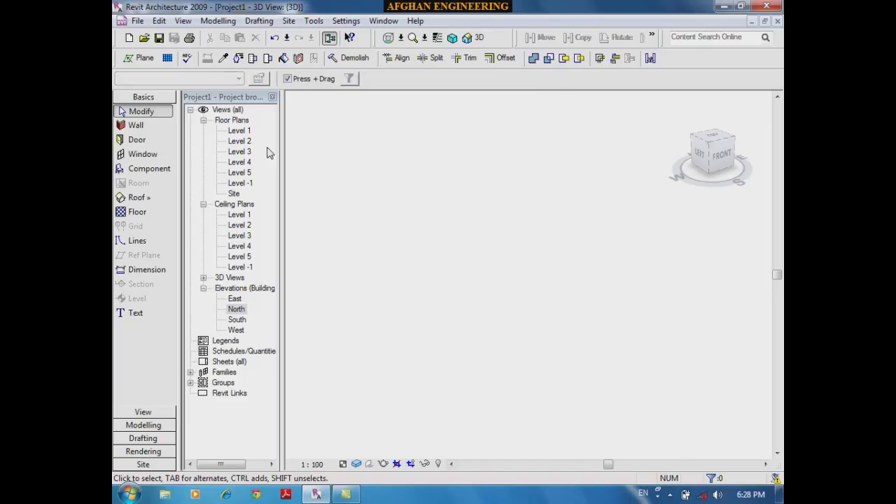
# Step: On the Level 1 floor plan, delete the reference planes outlining the empty corner outside the house's double door
pyautogui.doubleClick(239, 132)
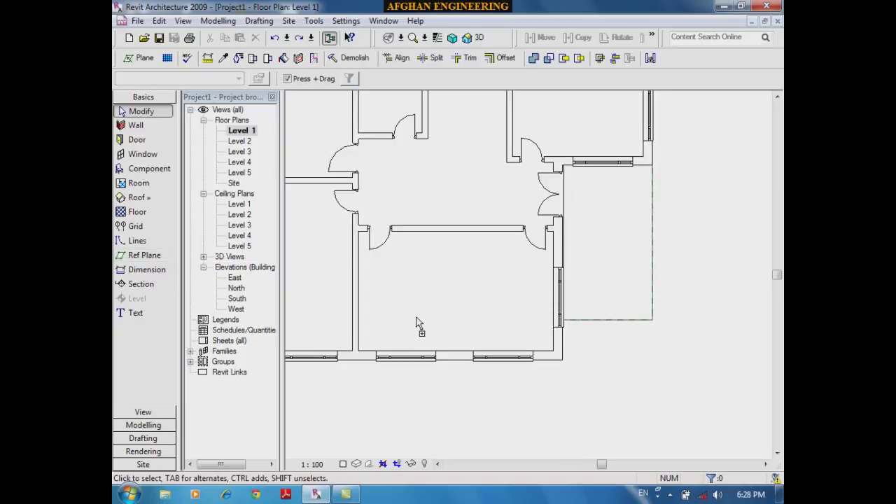
pyautogui.click(594, 274)
pyautogui.press('Delete')
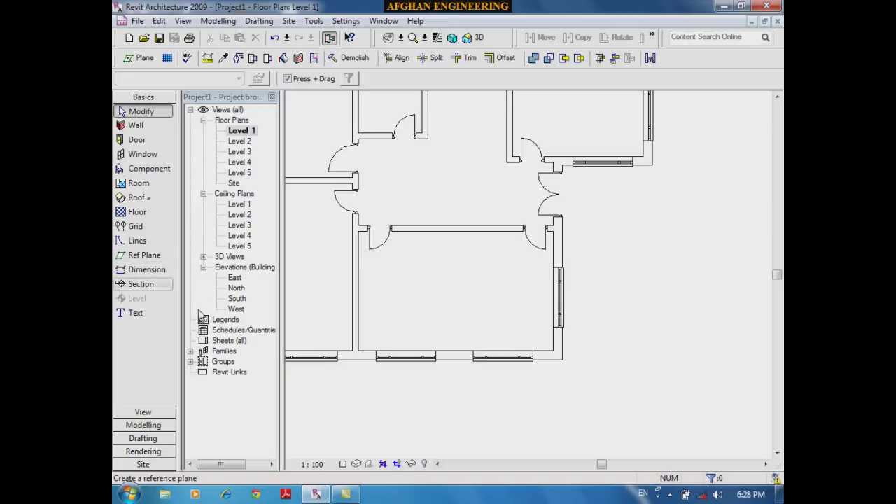
# Step: Place a linear dimension below the plan between the centerlines of the west exterior wall and the first interior wall
pyautogui.click(148, 269)
pyautogui.scroll(-2, 564, 315)
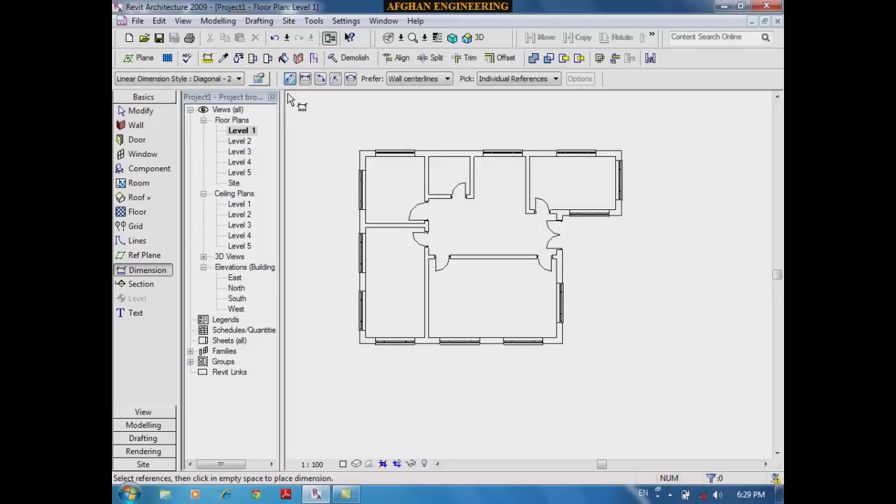
pyautogui.scroll(-3, 505, 138)
pyautogui.moveTo(536, 245); pyautogui.dragTo(522, 250, button='middle')
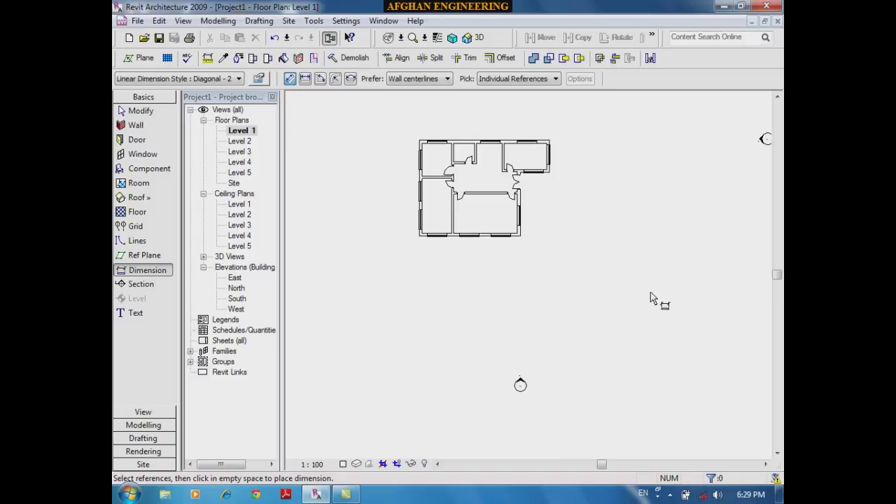
pyautogui.scroll(4, 420, 266)
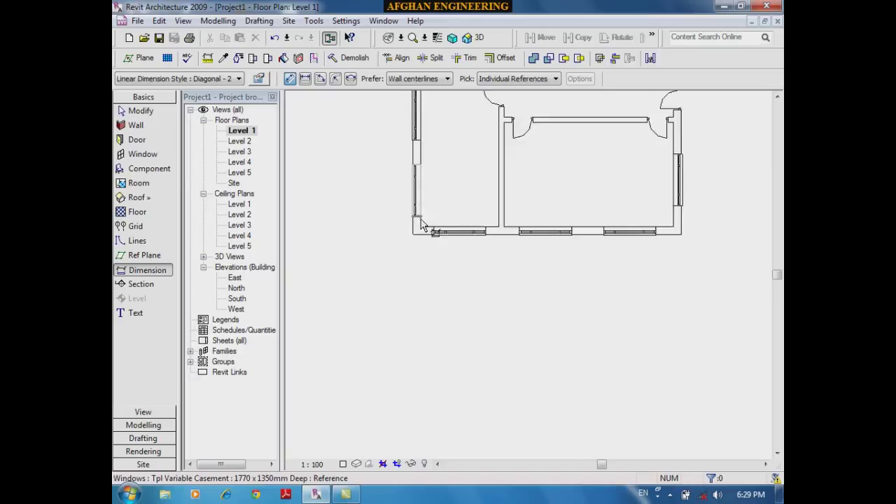
pyautogui.scroll(2, 434, 259)
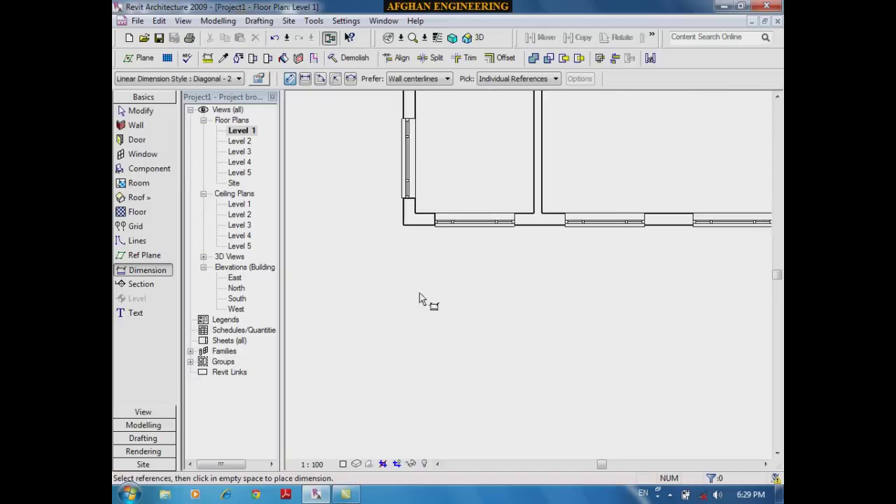
pyautogui.scroll(1, 411, 239)
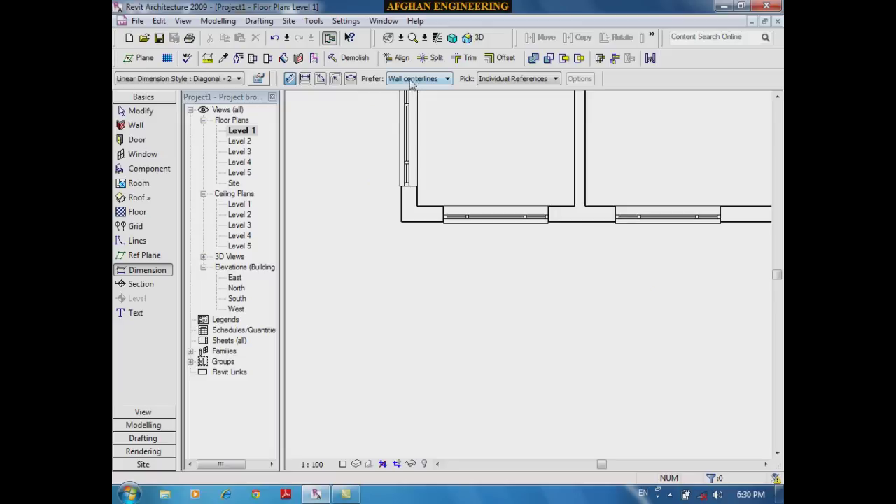
pyautogui.click(412, 208)
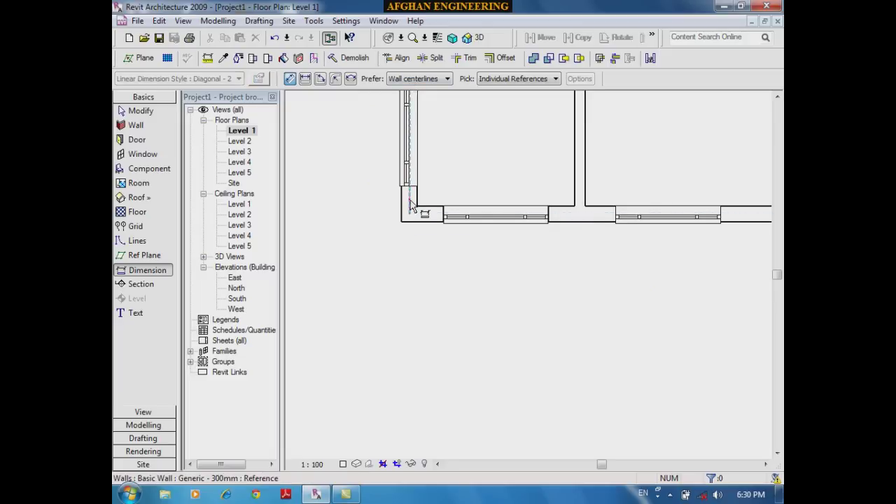
pyautogui.click(581, 211)
pyautogui.click(579, 308)
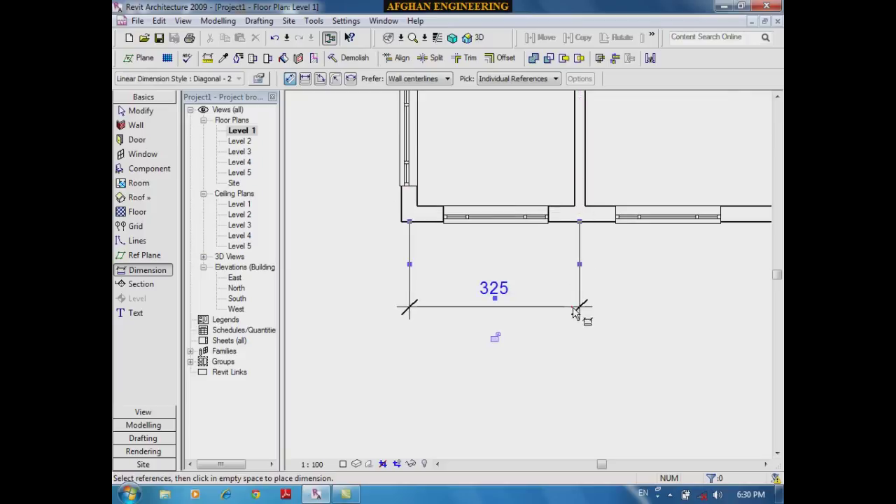
# Step: Dimension the large lower room from the interior wall's centerline to the east wall's centerline, in line with the first dimension
pyautogui.click(580, 216)
pyautogui.scroll(-2, 500, 235)
pyautogui.click(722, 221)
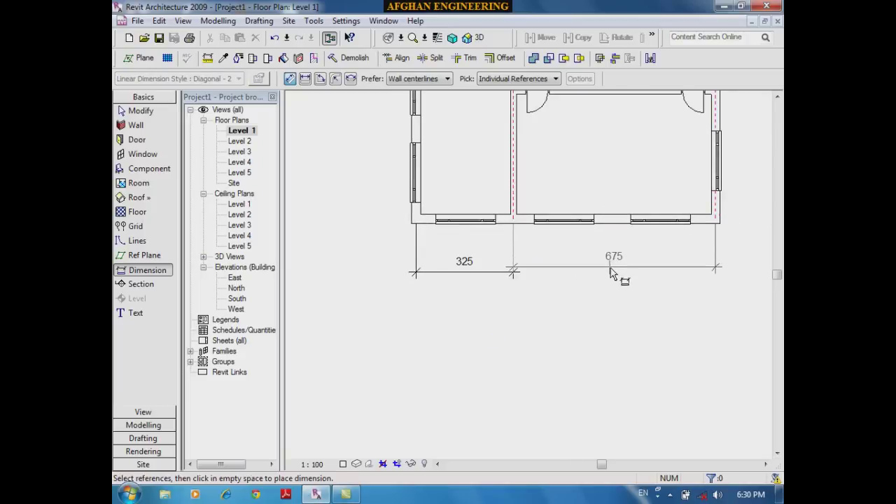
pyautogui.click(614, 272)
# Step: Continue the dimension row from the lower room's east wall centerline to the centerline of the projecting upper-right room's outer wall
pyautogui.scroll(1, 673, 287)
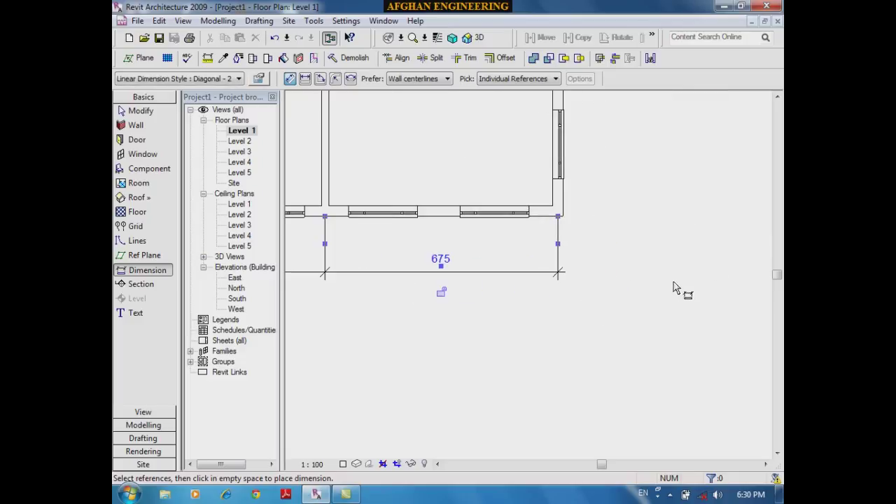
pyautogui.click(567, 214)
pyautogui.scroll(-2, 556, 287)
pyautogui.scroll(2, 614, 170)
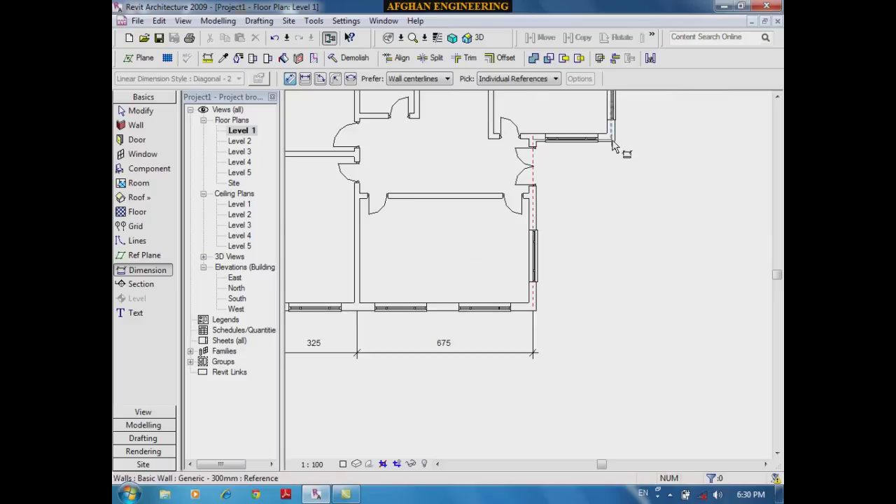
pyautogui.click(612, 140)
pyautogui.click(598, 359)
pyautogui.scroll(2, 536, 410)
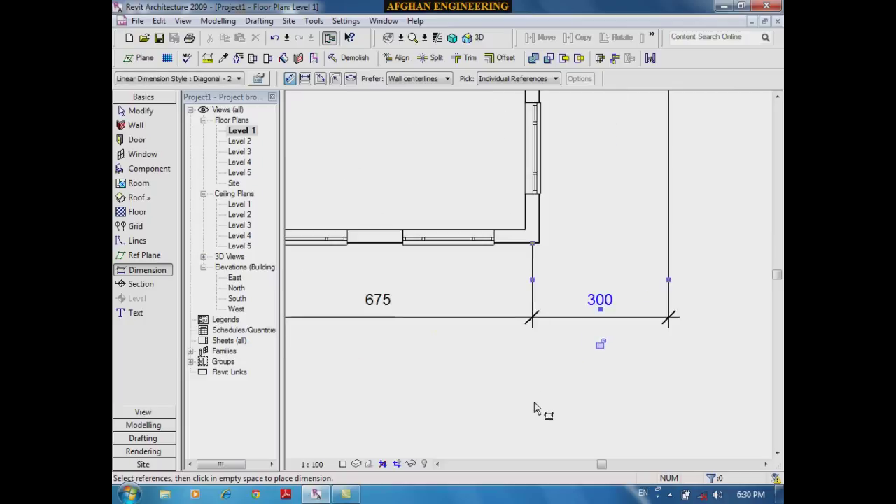
pyautogui.click(535, 408)
# Step: Set the dimension preference to Wall faces and dimension the clear width inside the lower-left room between its inner wall faces
pyautogui.scroll(-2, 776, 326)
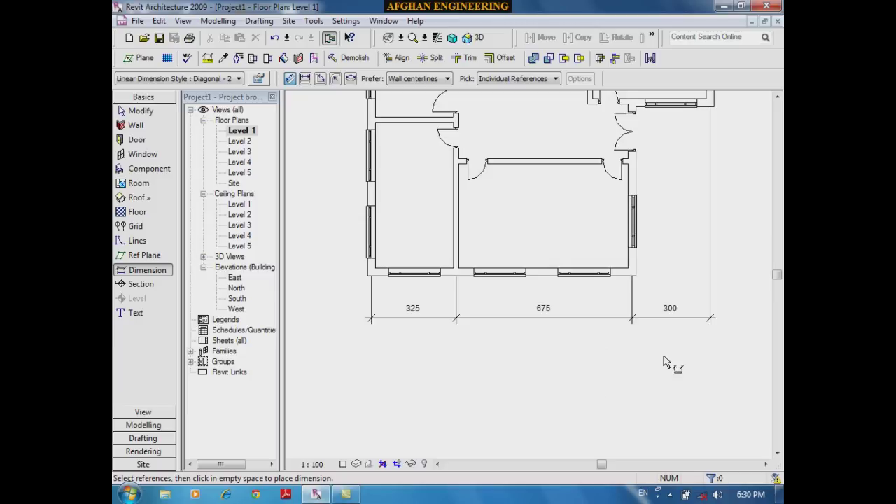
pyautogui.scroll(3, 350, 276)
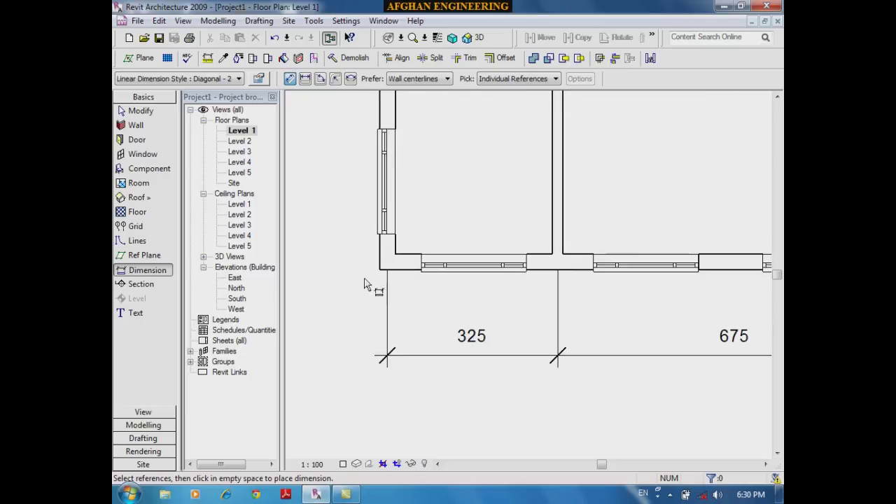
pyautogui.scroll(2, 384, 262)
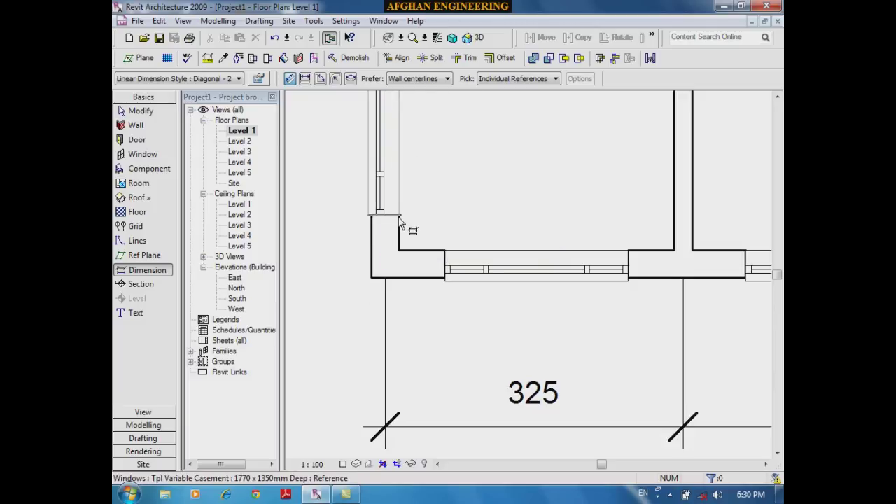
pyautogui.click(423, 79)
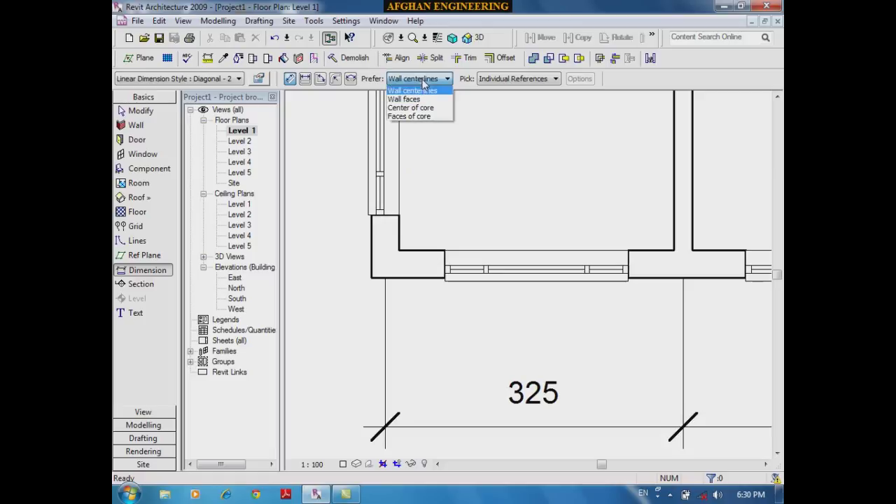
pyautogui.click(419, 99)
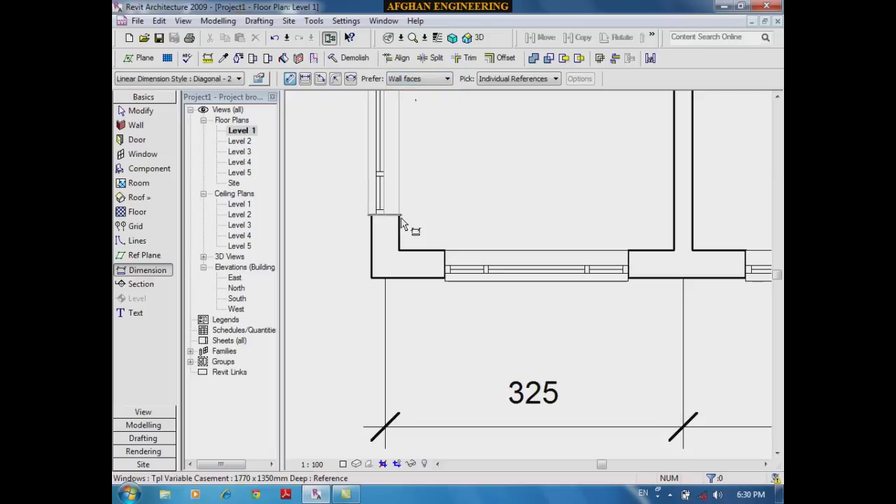
pyautogui.click(399, 235)
pyautogui.click(674, 210)
pyautogui.click(630, 198)
pyautogui.scroll(-2, 546, 144)
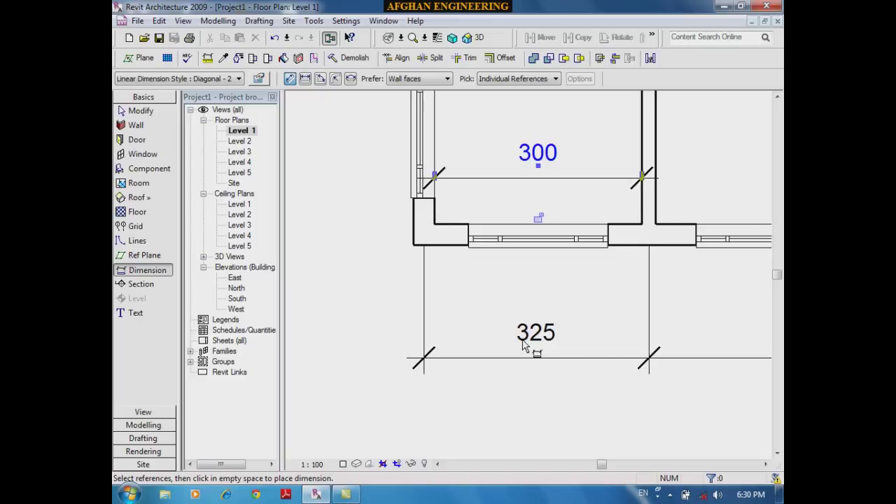
# Step: Set the Level 1 plan's view scale to 1:50 and compare the size of its dimension text
pyautogui.scroll(-4, 522, 347)
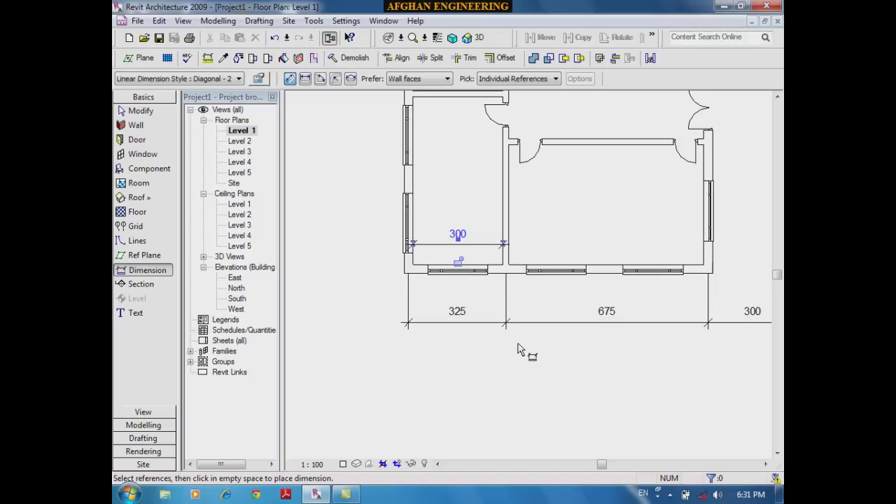
pyautogui.scroll(1, 538, 375)
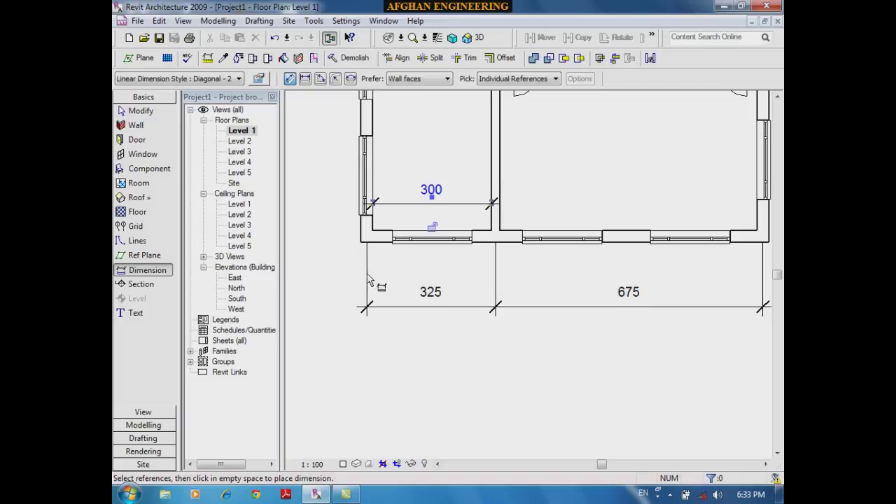
pyautogui.scroll(-3, 571, 418)
pyautogui.moveTo(574, 420); pyautogui.dragTo(525, 377, button='middle')
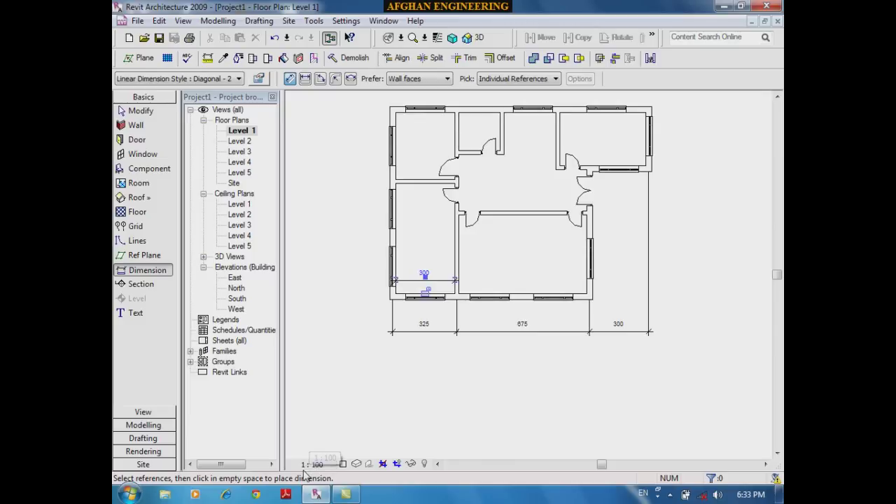
pyautogui.scroll(2, 412, 357)
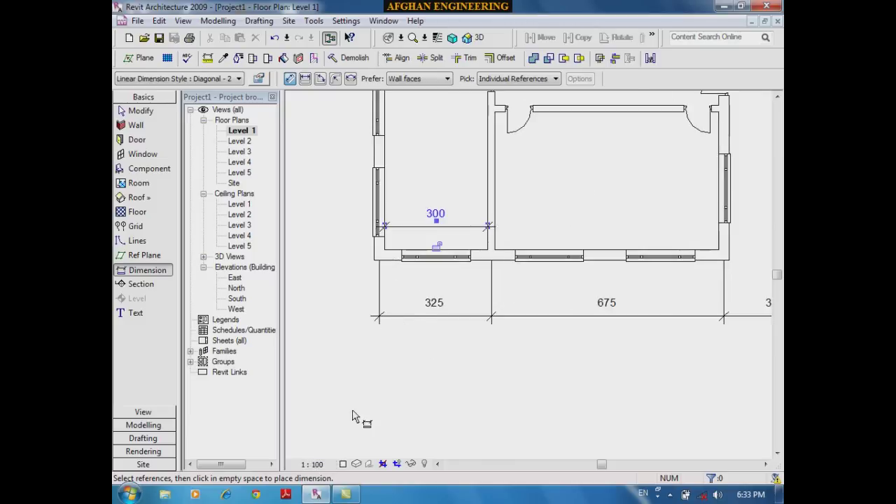
pyautogui.click(312, 465)
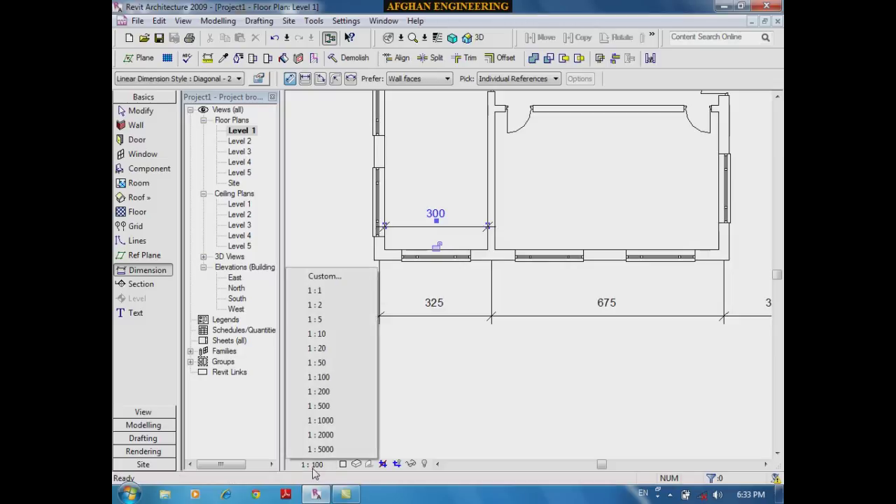
pyautogui.click(312, 363)
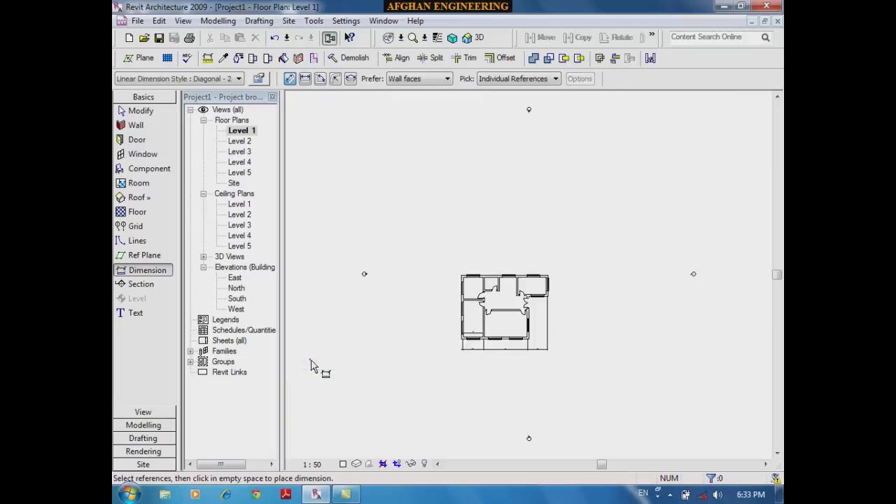
pyautogui.scroll(3, 480, 361)
pyautogui.scroll(4, 456, 362)
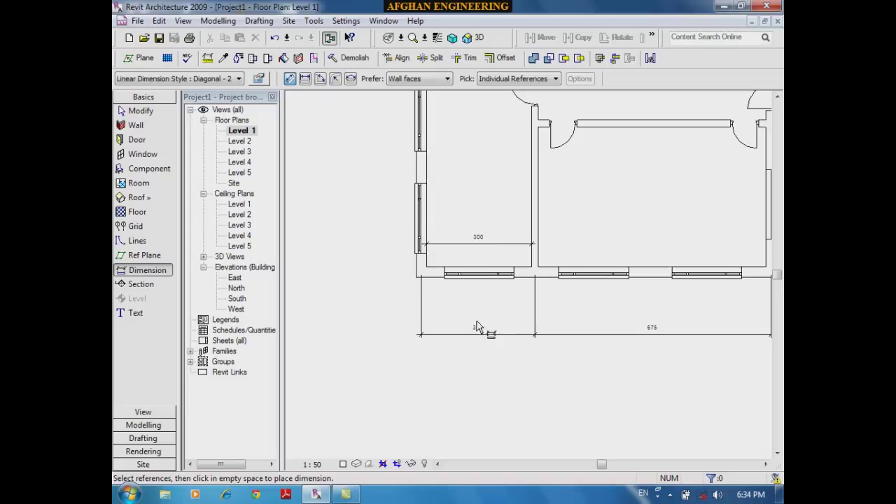
pyautogui.scroll(3, 462, 353)
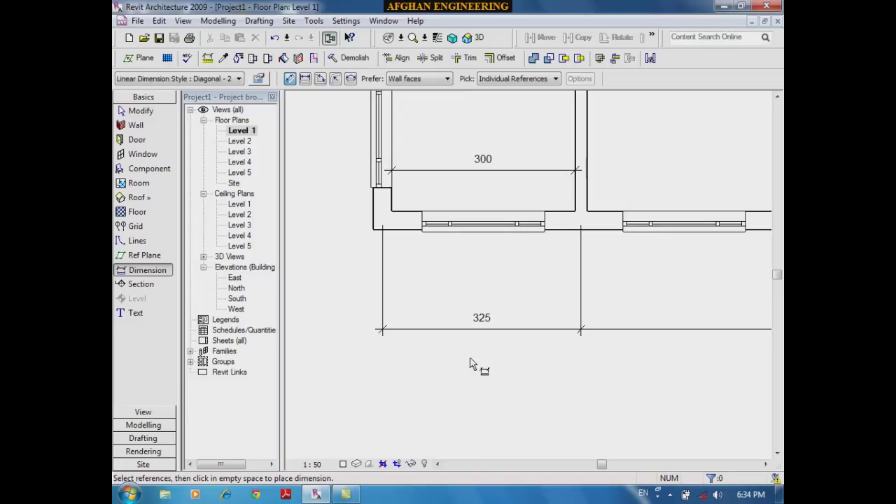
pyautogui.scroll(-2, 388, 303)
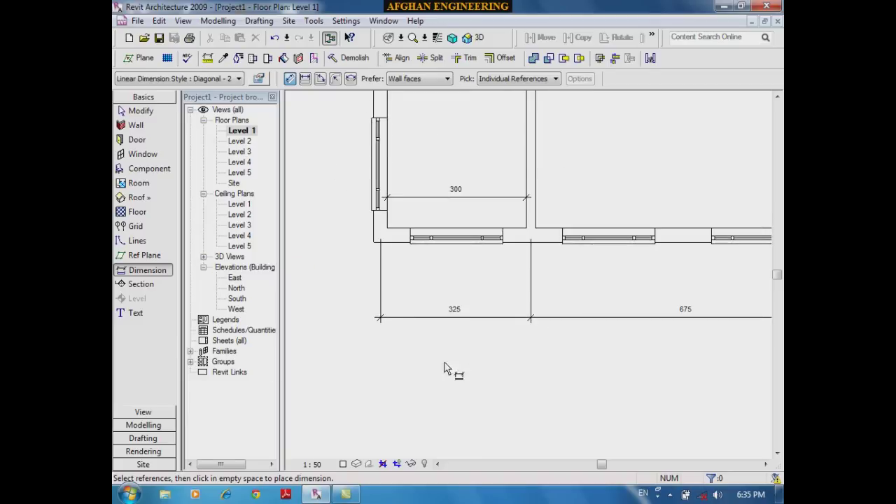
# Step: Set the Level 1 plan's view scale back to 1:100
pyautogui.click(305, 464)
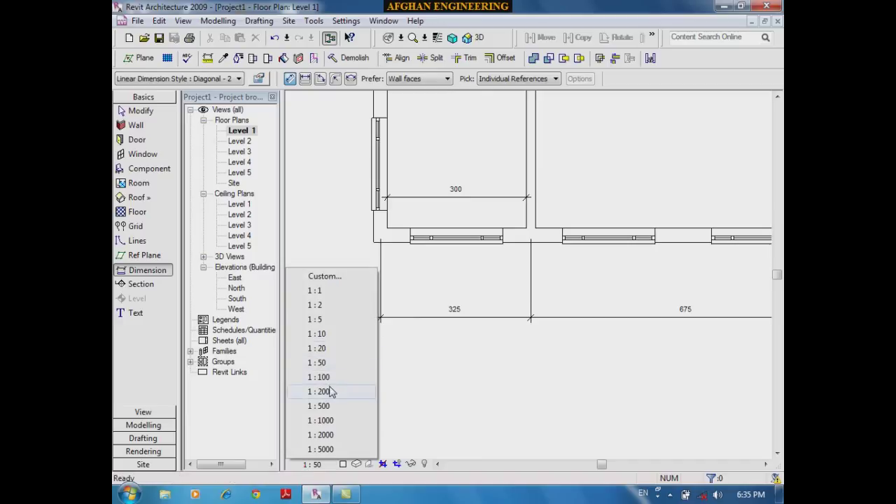
pyautogui.click(323, 377)
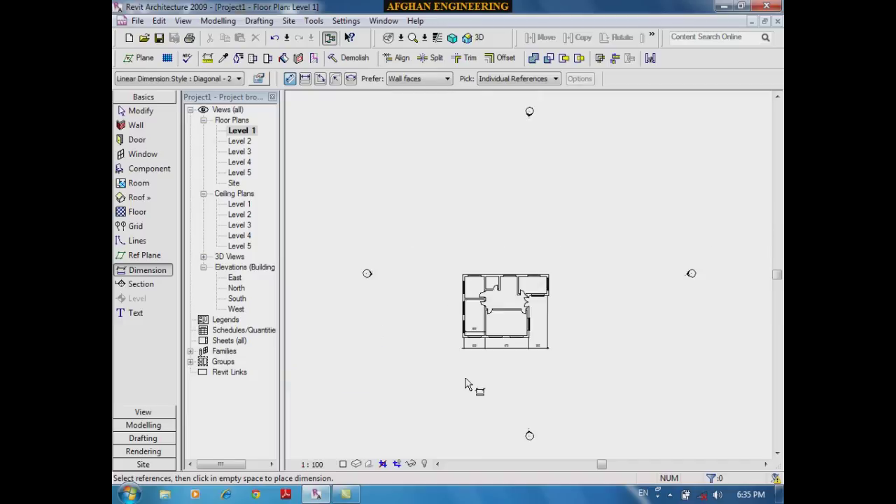
pyautogui.scroll(5, 468, 385)
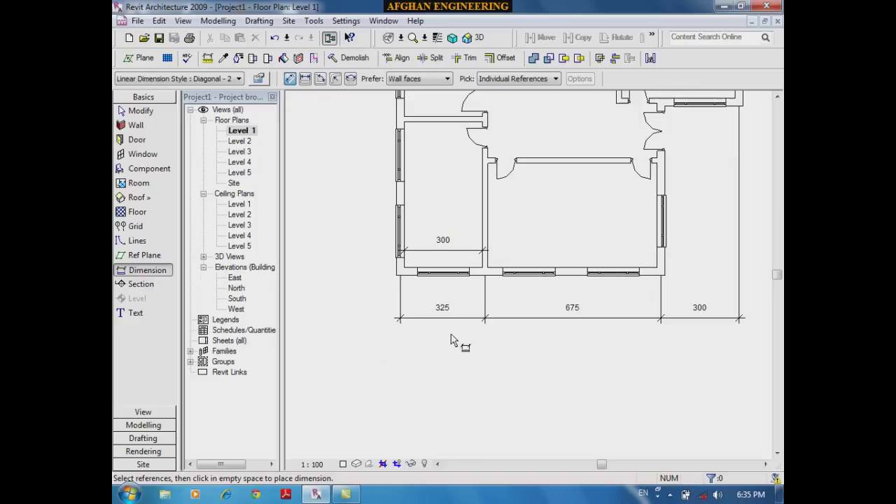
# Step: Examine the graphics and text parameters in the type properties of the leftmost dimension below the plan, and close them unchanged
pyautogui.rightClick(469, 333)
pyautogui.click(493, 342)
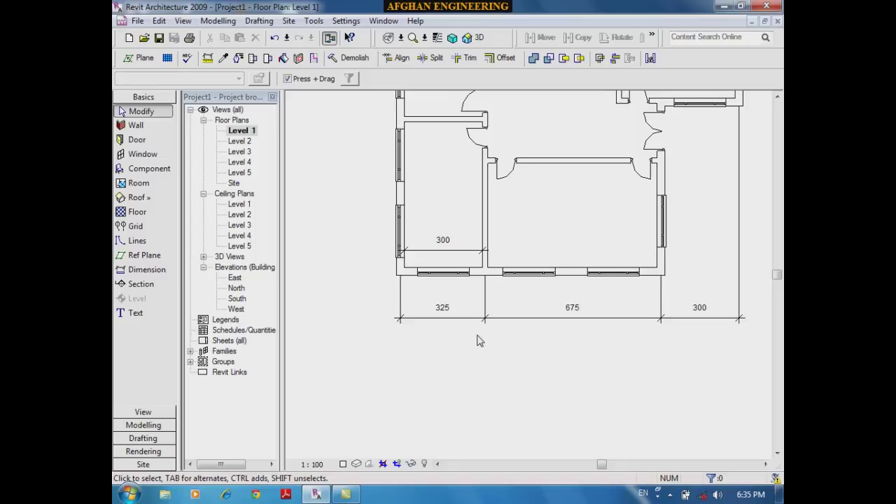
pyautogui.click(452, 320)
pyautogui.click(452, 322)
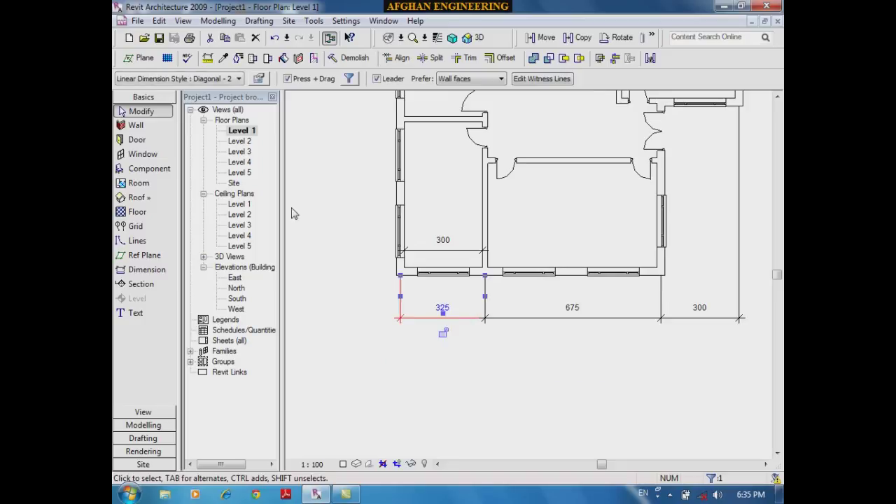
pyautogui.click(258, 78)
pyautogui.click(544, 100)
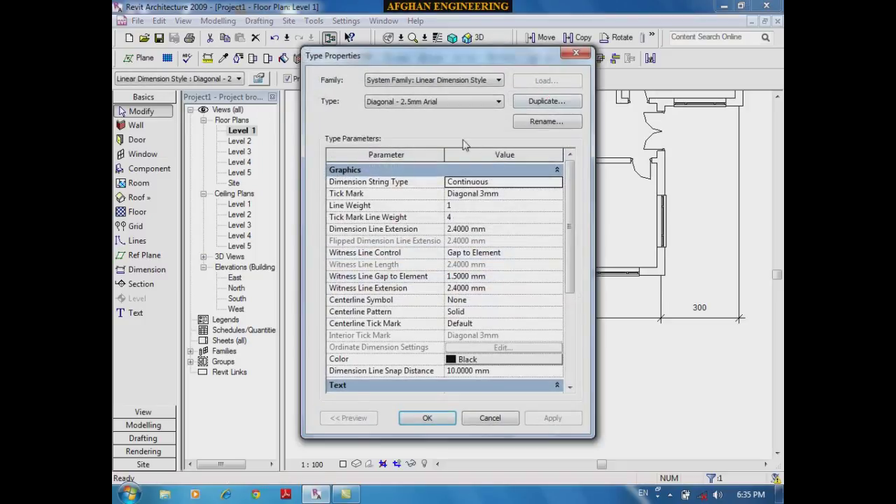
pyautogui.moveTo(570, 252); pyautogui.dragTo(589, 409)
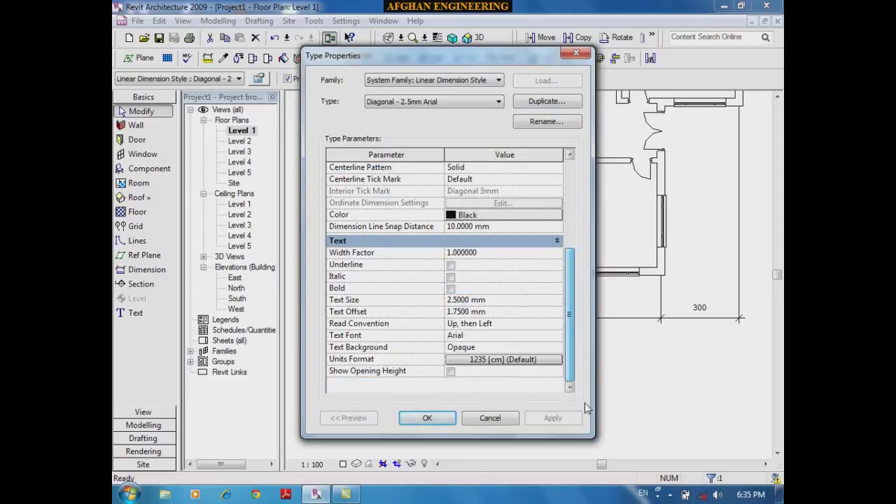
pyautogui.click(584, 58)
pyautogui.click(576, 56)
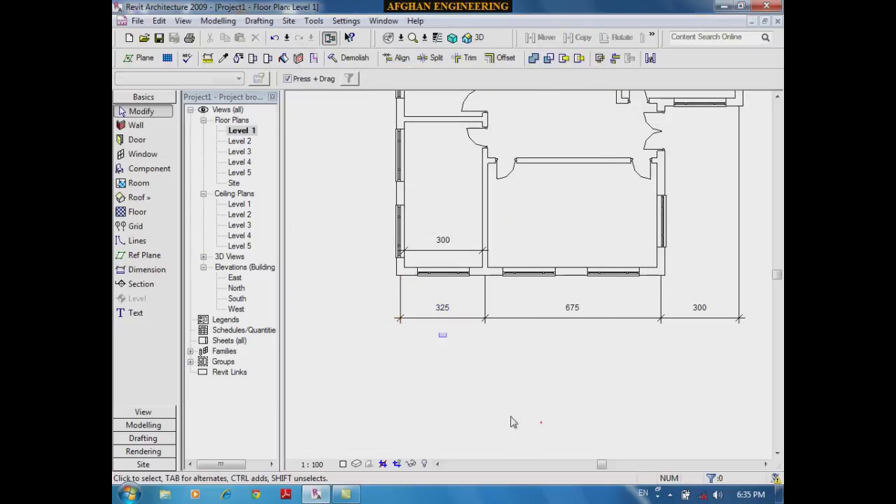
pyautogui.scroll(-2, 544, 406)
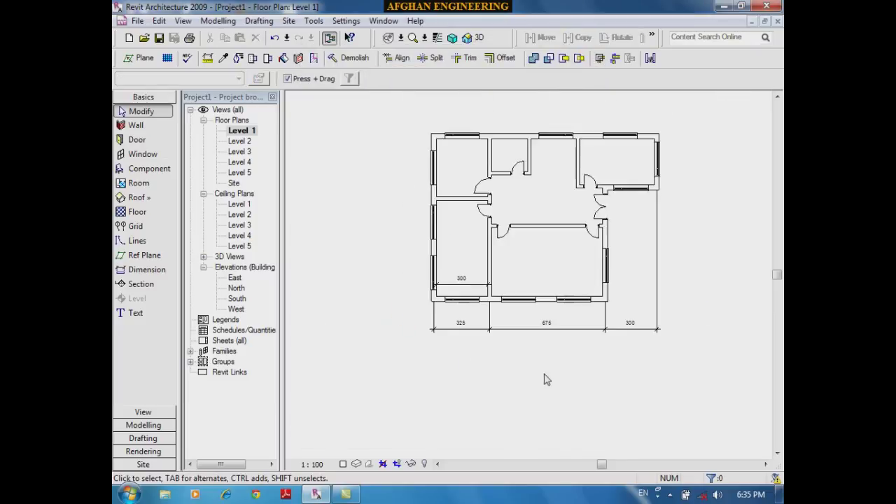
pyautogui.click(138, 270)
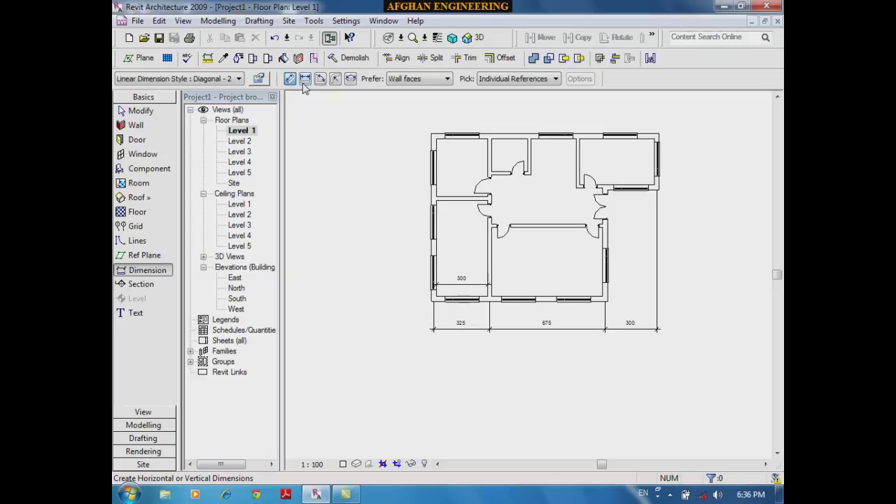
pyautogui.click(418, 79)
pyautogui.click(418, 92)
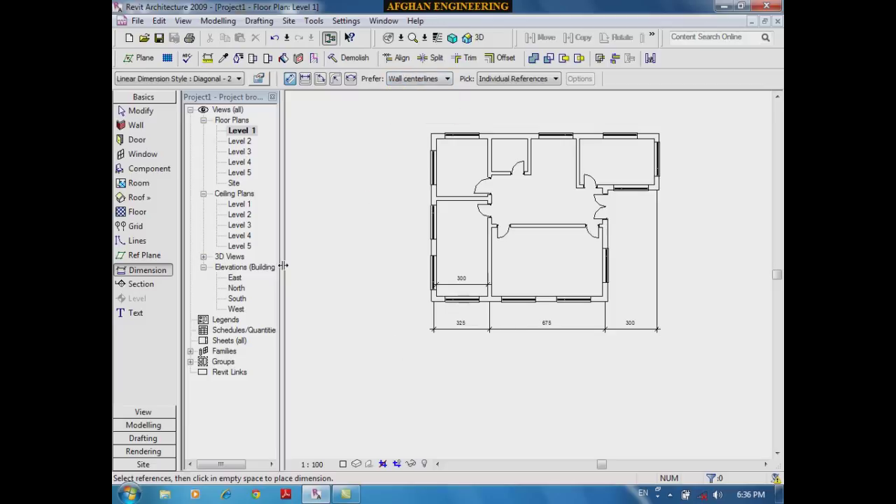
pyautogui.rightClick(723, 370)
pyautogui.click(700, 226)
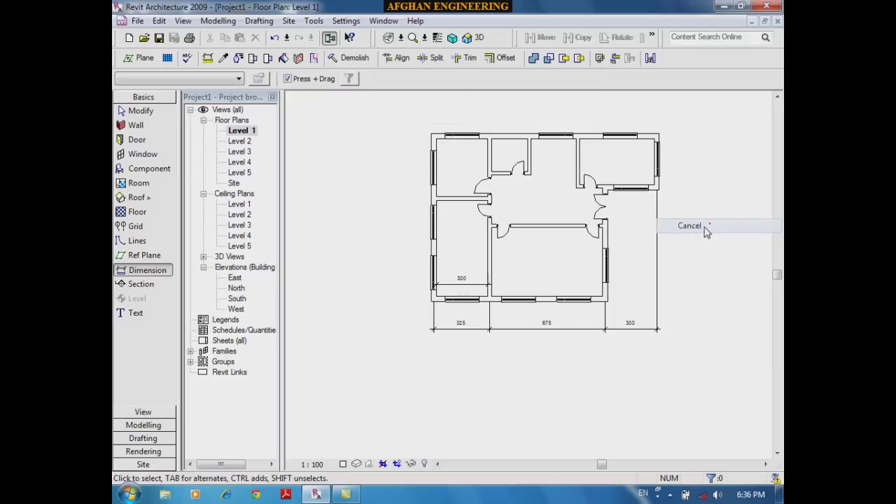
# Step: Delete the dimension row below the plan and the wall-face dimension inside the lower-left room
pyautogui.scroll(3, 711, 354)
pyautogui.moveTo(770, 363); pyautogui.dragTo(369, 300)
pyautogui.press('Delete')
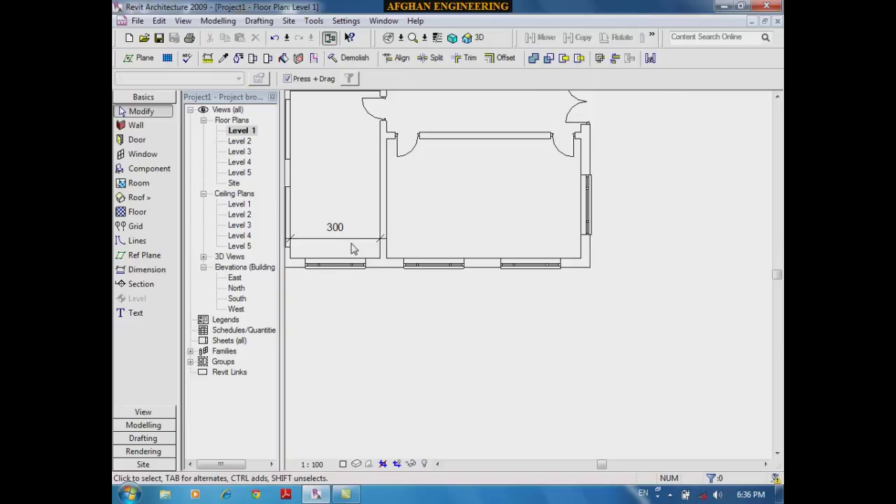
pyautogui.click(352, 247)
pyautogui.press('Delete')
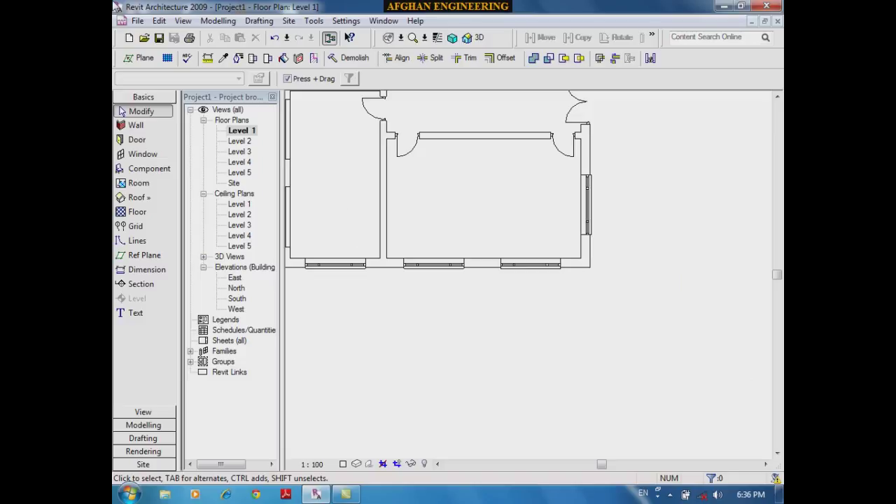
# Step: Delete the easternmost window in the south wall of the large lower room
pyautogui.moveTo(509, 294); pyautogui.dragTo(638, 278, button='middle')
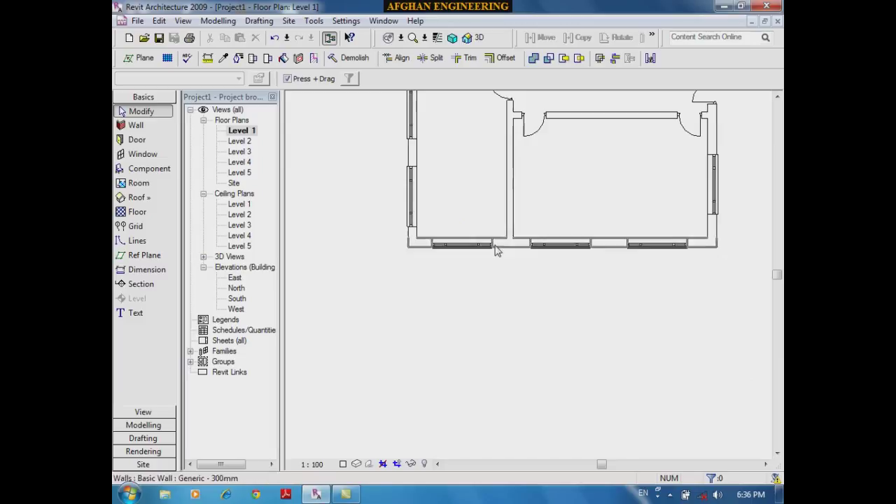
pyautogui.moveTo(581, 275); pyautogui.dragTo(512, 270, button='middle')
pyautogui.click(590, 248)
pyautogui.click(580, 268)
# Step: Nudge the large lower room's remaining south window east until it is about 112.5 cm from the interior wall
pyautogui.click(510, 250)
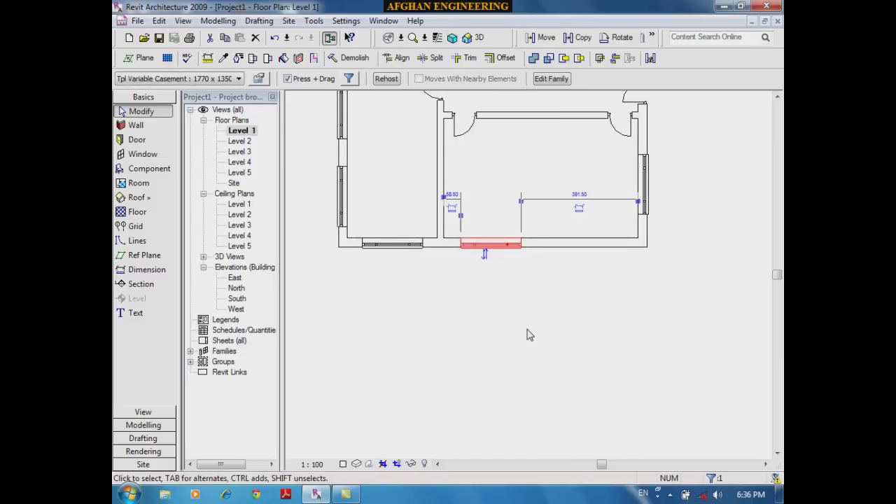
pyautogui.press('Right')
pyautogui.press('Right')
pyautogui.press('Right')
pyautogui.press('Right')
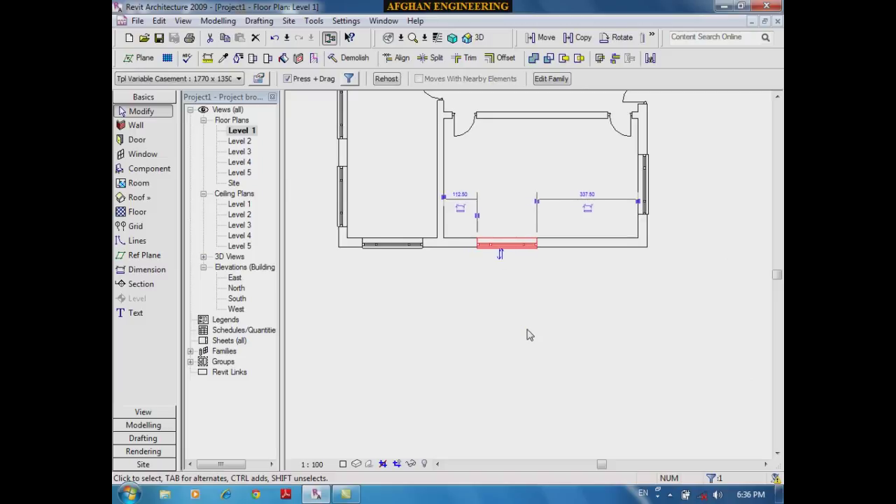
pyautogui.click(527, 335)
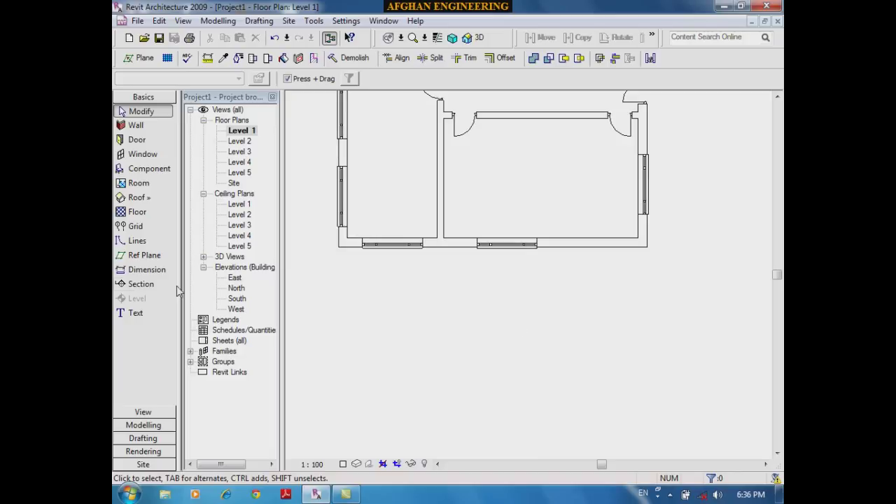
# Step: Begin a linear dimension with the Wall faces preference from the interior wall's east face to the large lower room's south window center
pyautogui.click(144, 270)
pyautogui.scroll(2, 429, 266)
pyautogui.scroll(2, 428, 266)
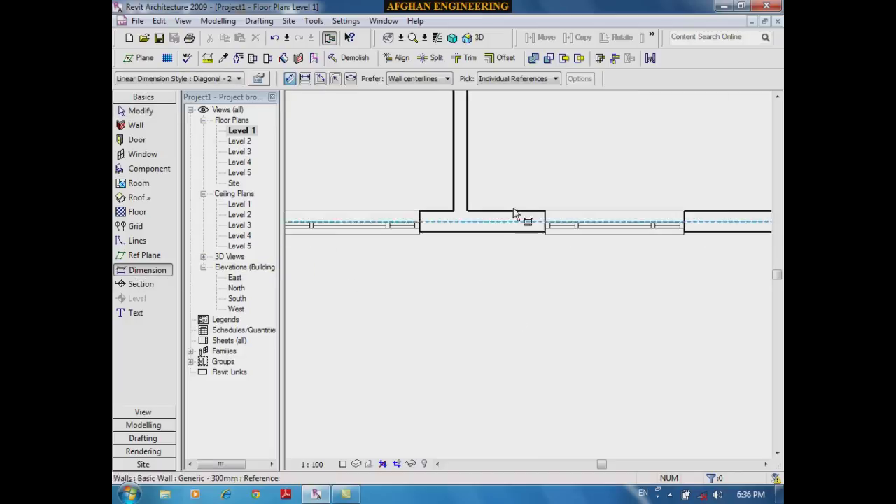
pyautogui.click(421, 78)
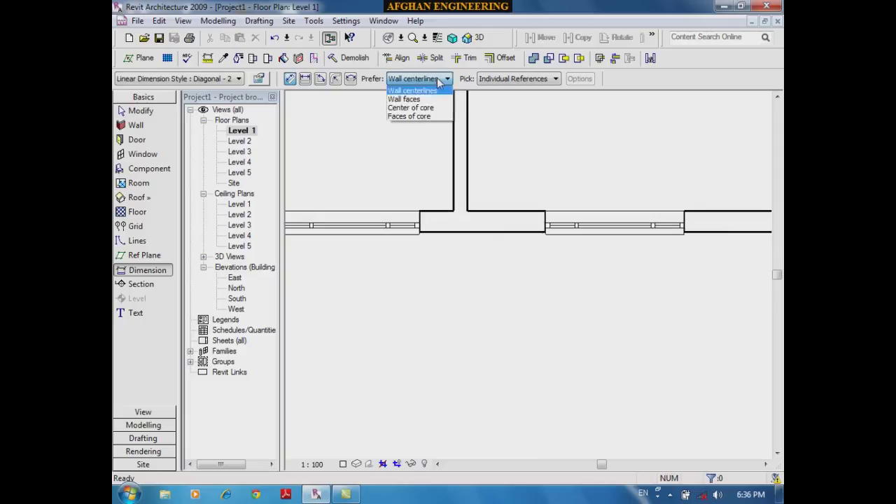
pyautogui.click(423, 99)
pyautogui.click(466, 186)
pyautogui.scroll(-2, 448, 224)
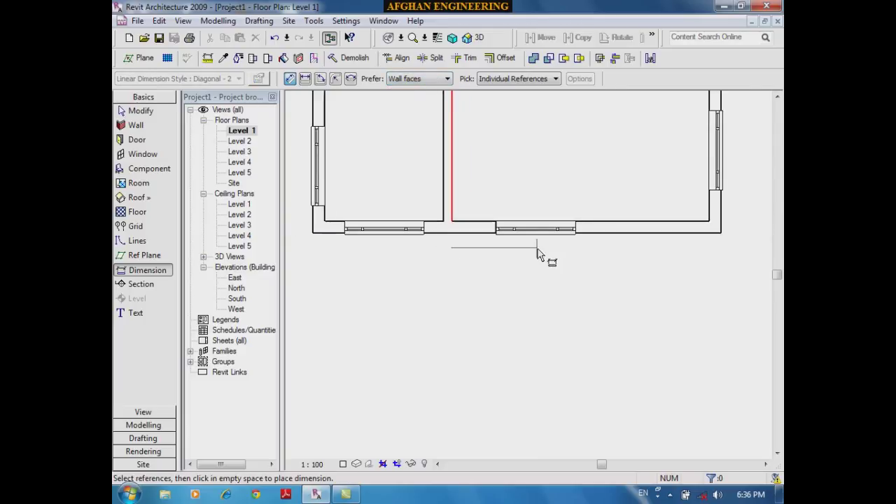
pyautogui.scroll(2, 540, 256)
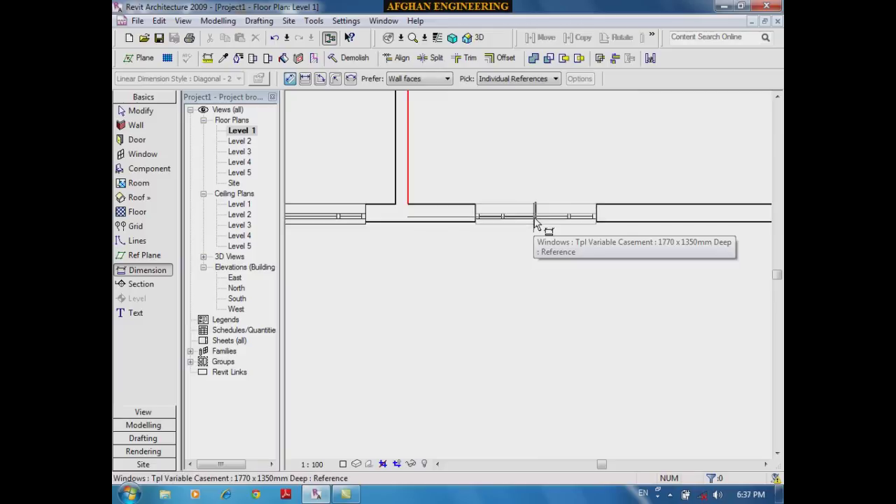
pyautogui.click(536, 222)
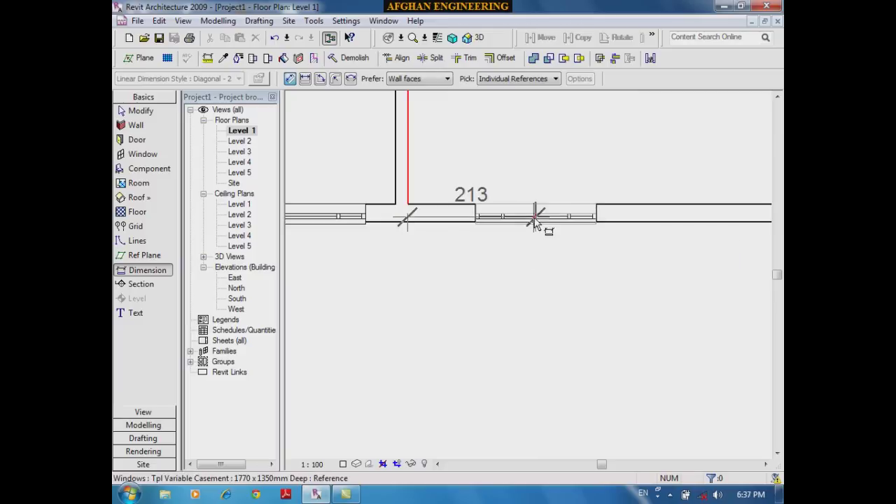
# Step: Extend the dimension string to the inner face of the east wall and place it below the plan
pyautogui.scroll(-2, 536, 221)
pyautogui.scroll(2, 689, 206)
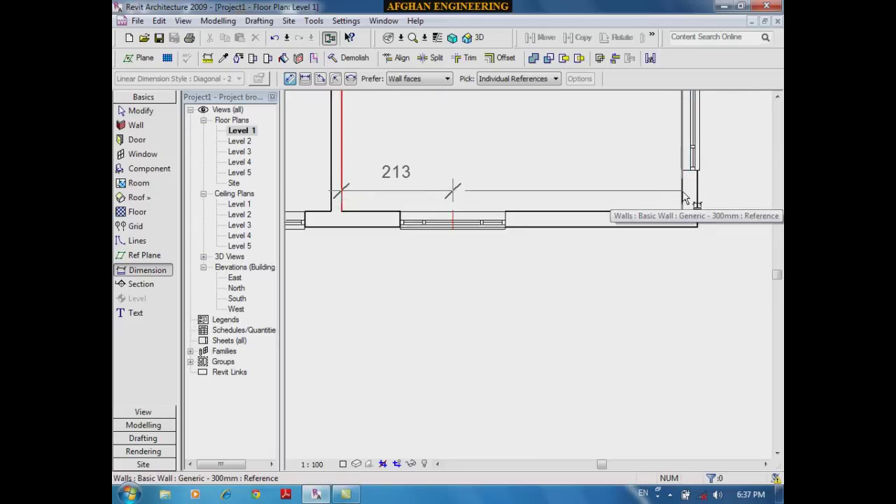
pyautogui.click(684, 199)
pyautogui.scroll(-2, 663, 184)
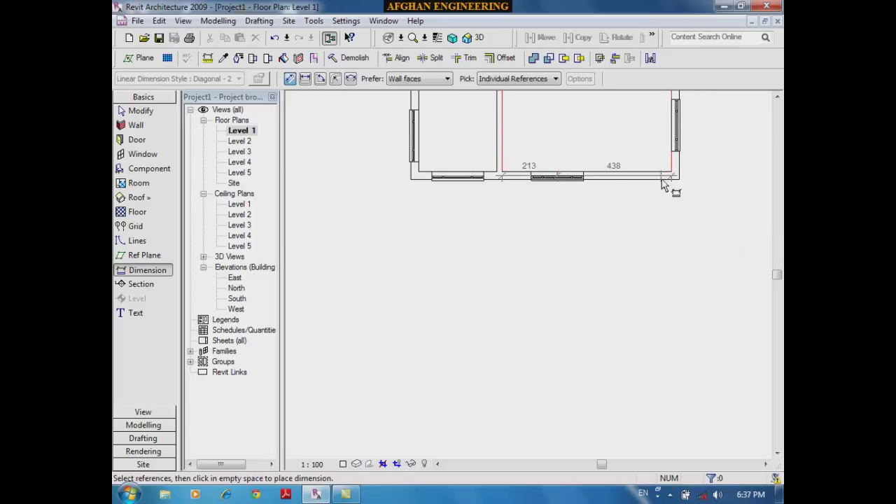
pyautogui.click(662, 222)
pyautogui.scroll(2, 602, 246)
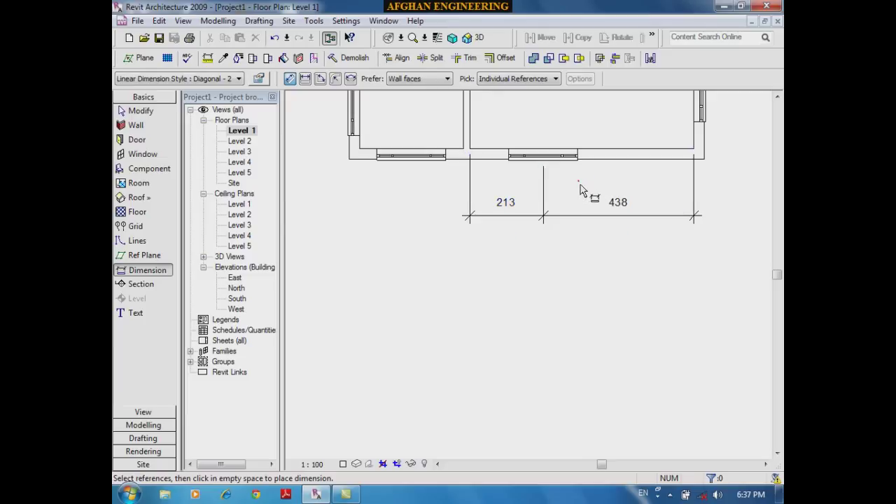
# Step: Equalize the two segments of the dimension string below the large lower room so its south window is centered
pyautogui.rightClick(614, 240)
pyautogui.click(625, 250)
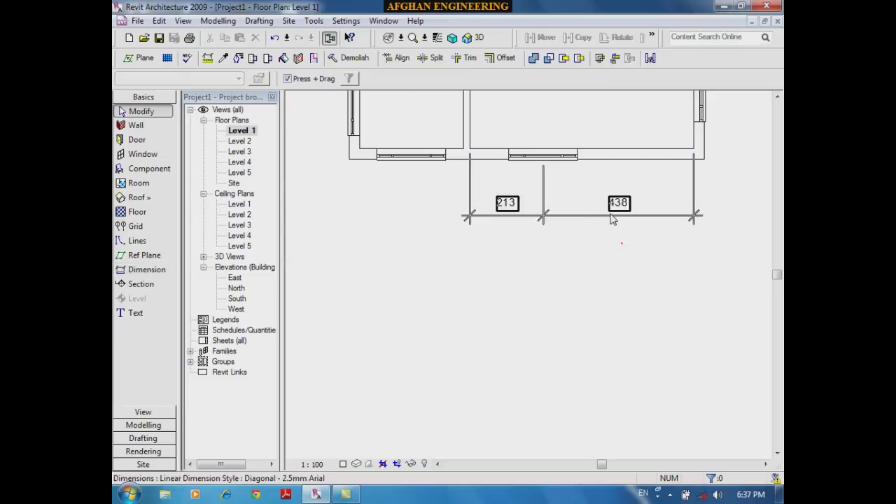
pyautogui.click(614, 218)
pyautogui.click(581, 171)
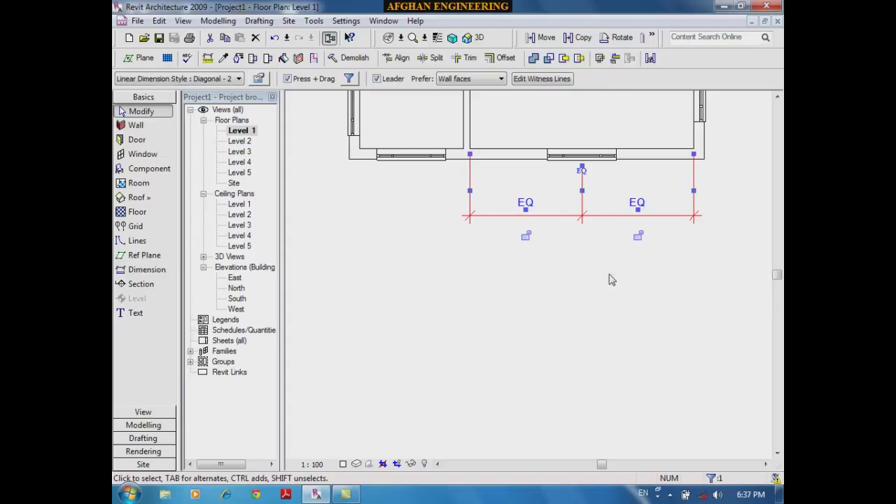
pyautogui.click(650, 268)
# Step: Try to delete the equalized dimension string below the large lower room and cancel the deletion
pyautogui.click(540, 214)
pyautogui.press('Delete')
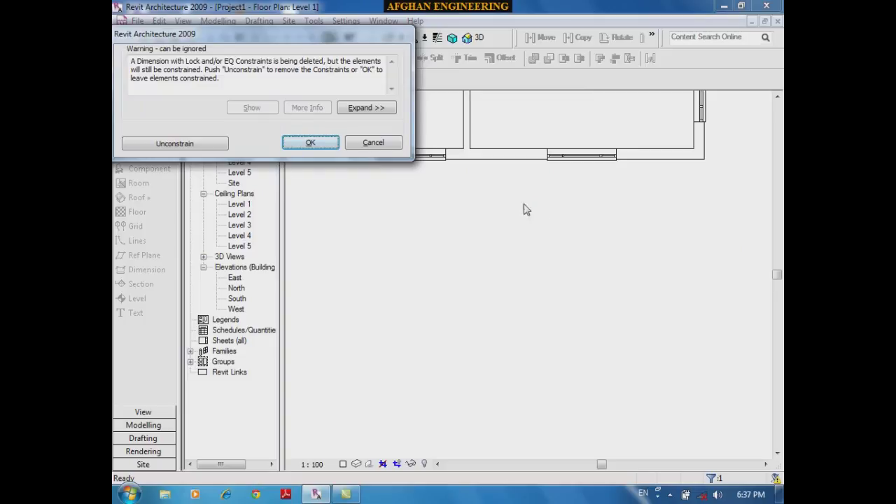
pyautogui.click(372, 143)
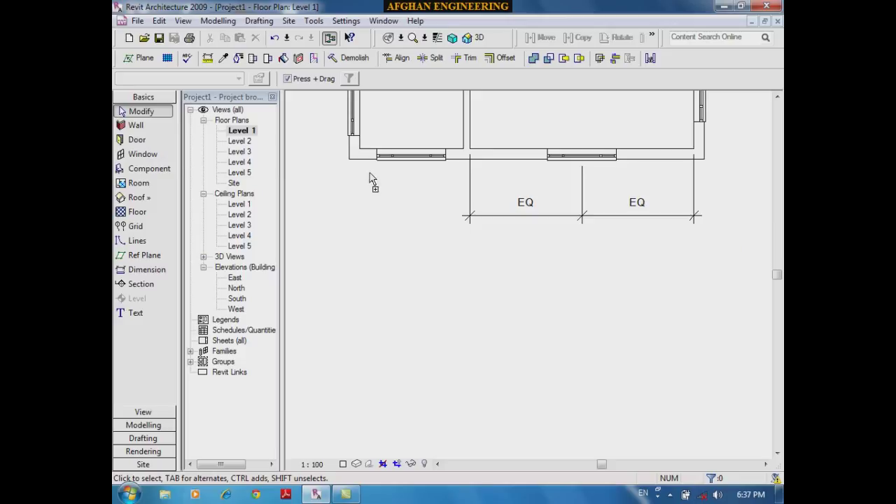
# Step: Undo the recent dimension and window edits until both south windows of the large lower room return, and clear the area below them
pyautogui.hotkey('ctrl', 'z')
pyautogui.hotkey('ctrl', 'z')
pyautogui.hotkey('ctrl', 'z')
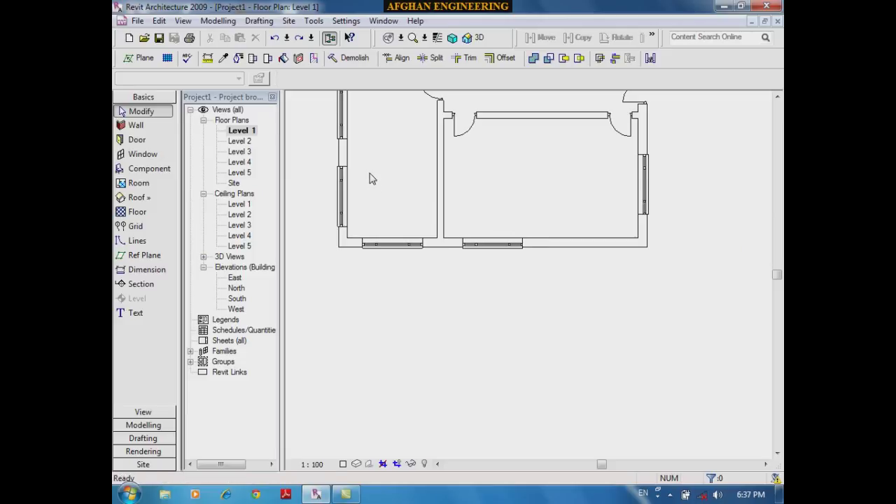
pyautogui.hotkey('ctrl', 'z')
pyautogui.moveTo(674, 364); pyautogui.dragTo(366, 280)
pyautogui.press('Delete')
pyautogui.scroll(2, 672, 336)
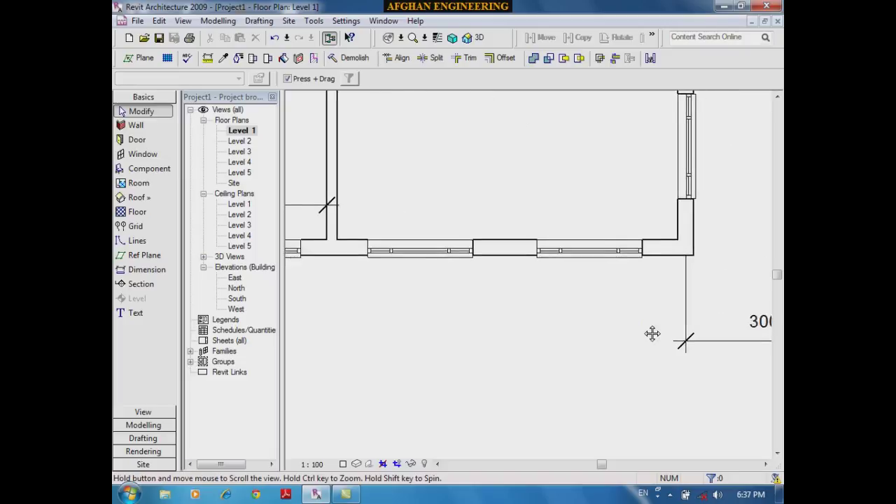
# Step: Place a dimension string below the plan from the interior wall's center through both south window centers to the east wall's center
pyautogui.click(131, 271)
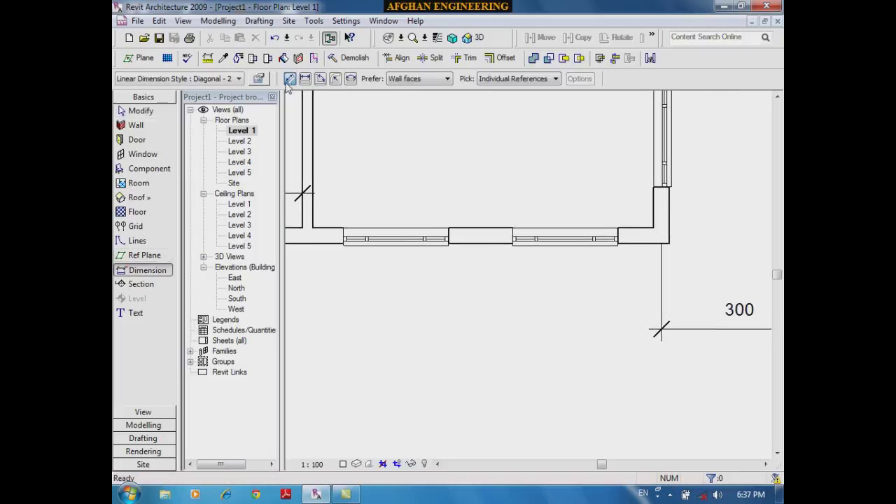
pyautogui.click(308, 228)
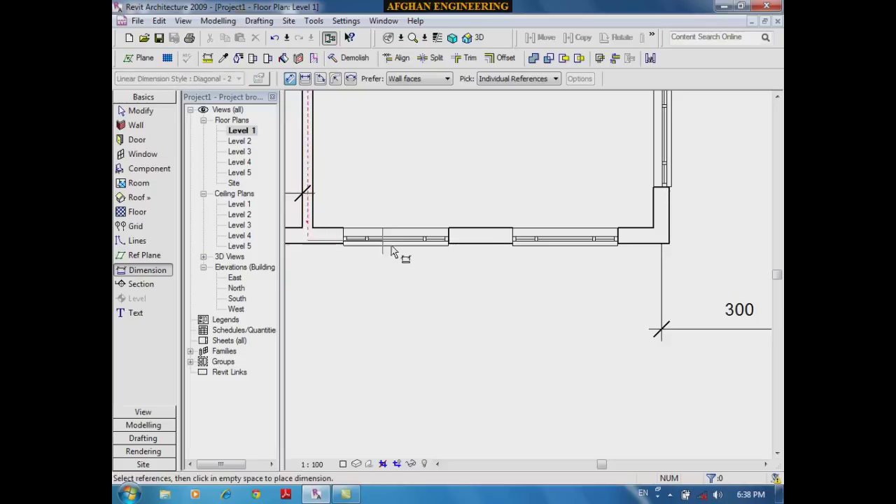
pyautogui.click(397, 247)
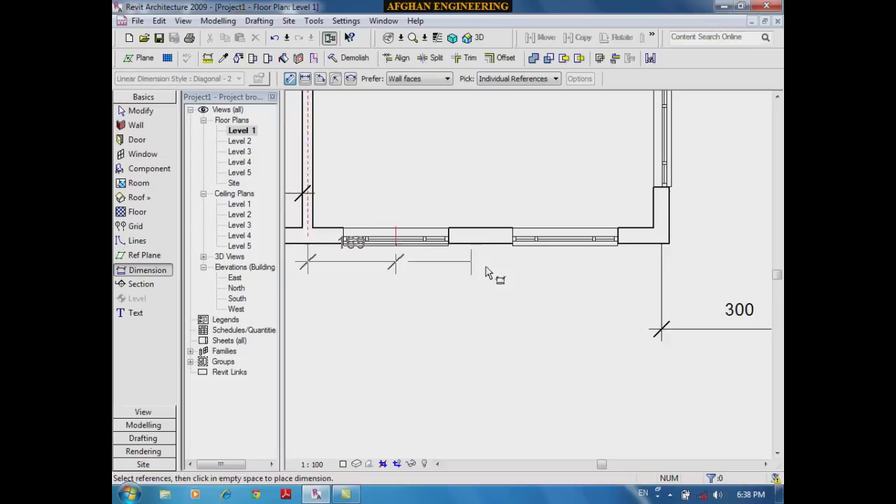
pyautogui.click(565, 245)
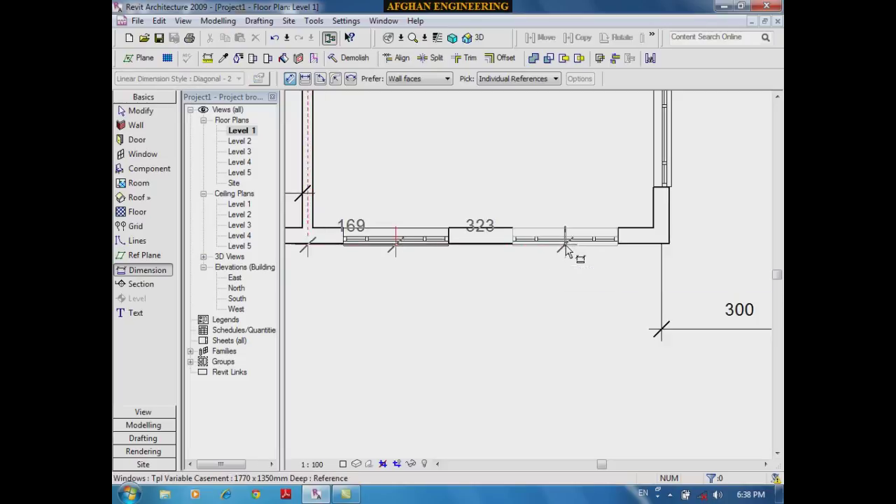
pyautogui.click(661, 242)
pyautogui.click(607, 350)
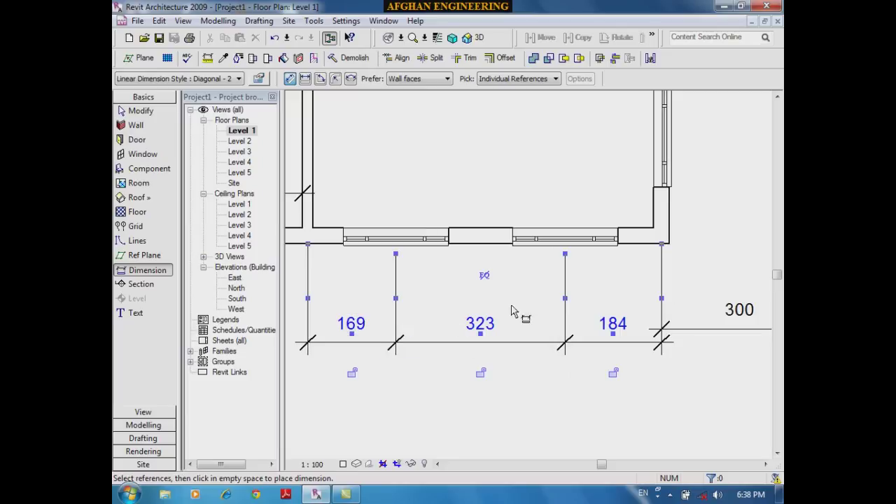
# Step: Equalize the three segments of the string so the large lower room's two south windows are evenly spaced
pyautogui.click(484, 275)
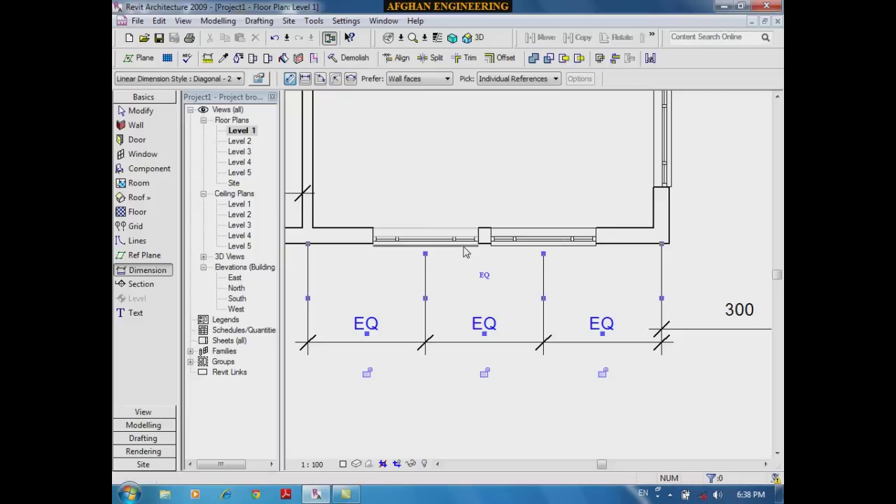
pyautogui.press('Escape')
pyautogui.press('Escape')
# Step: Delete the equalized string and the neighbouring 300 dimension below the plan, leaving the windows constrained
pyautogui.scroll(-3, 668, 383)
pyautogui.moveTo(697, 382); pyautogui.dragTo(452, 310)
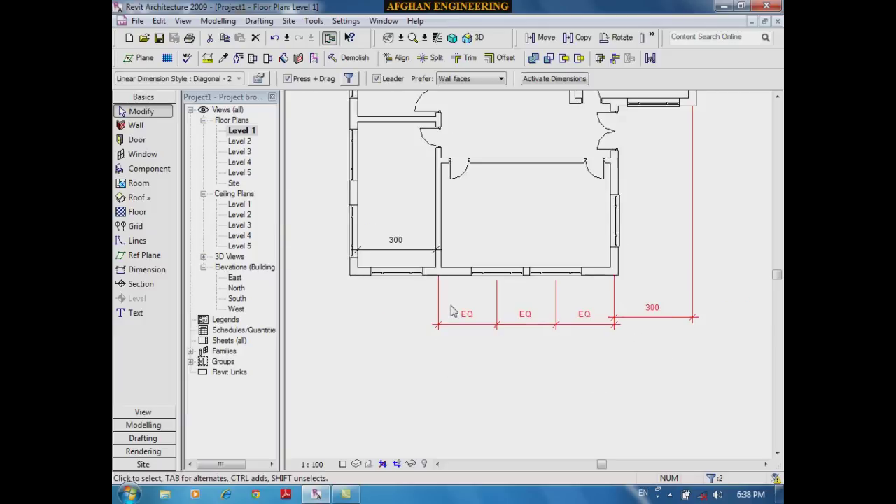
pyautogui.press('Delete')
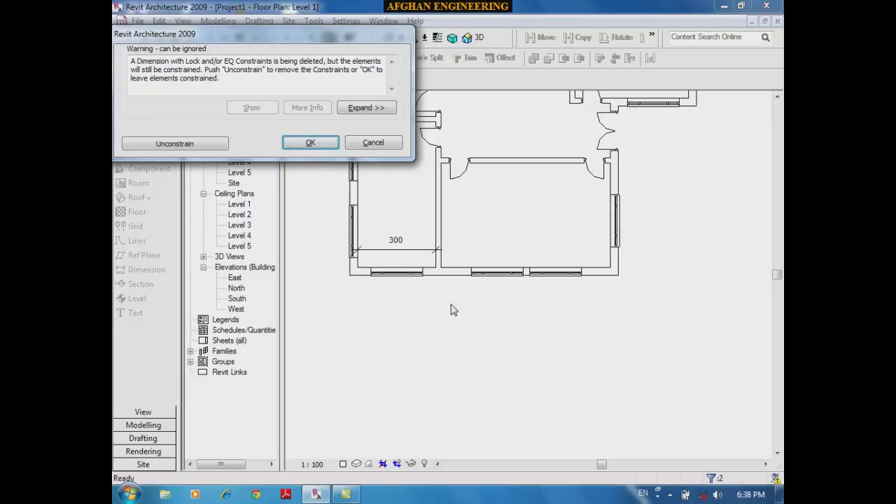
pyautogui.click(310, 143)
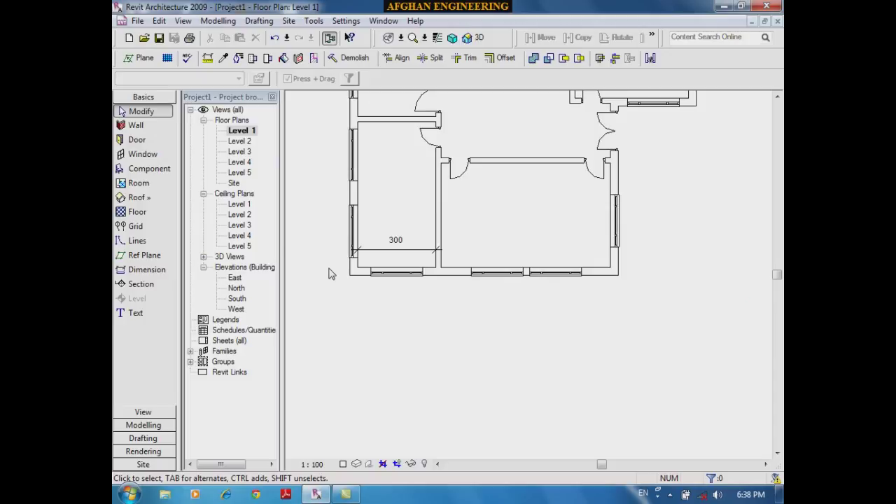
# Step: Place a dimension string below the plan through the centers of the west, interior and east walls
pyautogui.scroll(2, 530, 316)
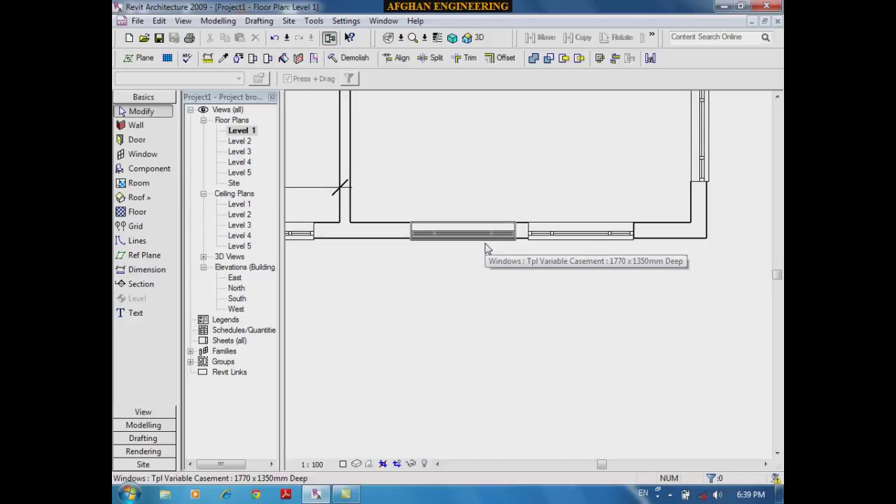
pyautogui.scroll(-2, 484, 245)
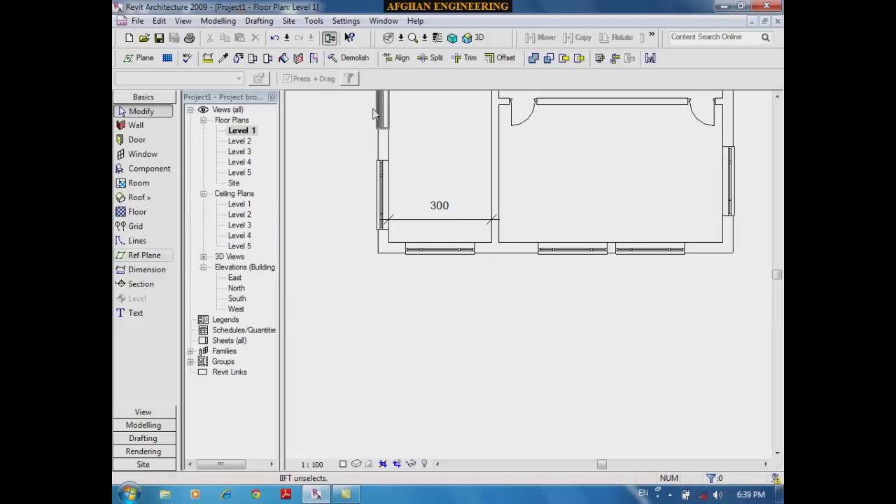
pyautogui.click(138, 273)
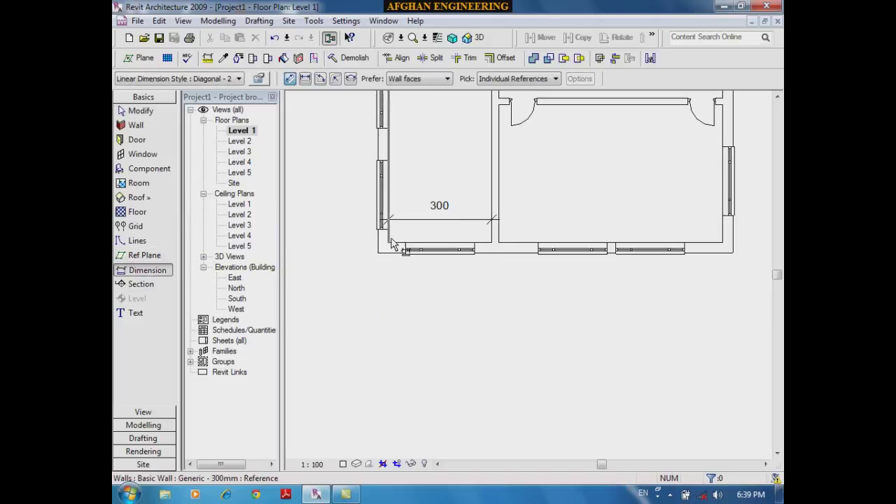
pyautogui.scroll(3, 494, 241)
pyautogui.click(495, 241)
pyautogui.scroll(-3, 750, 284)
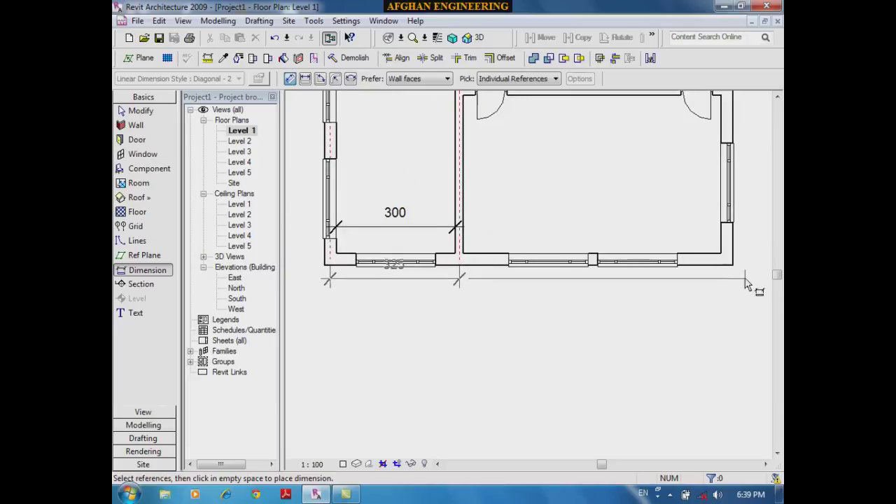
pyautogui.scroll(3, 735, 266)
pyautogui.click(728, 216)
pyautogui.scroll(-3, 728, 217)
pyautogui.click(700, 297)
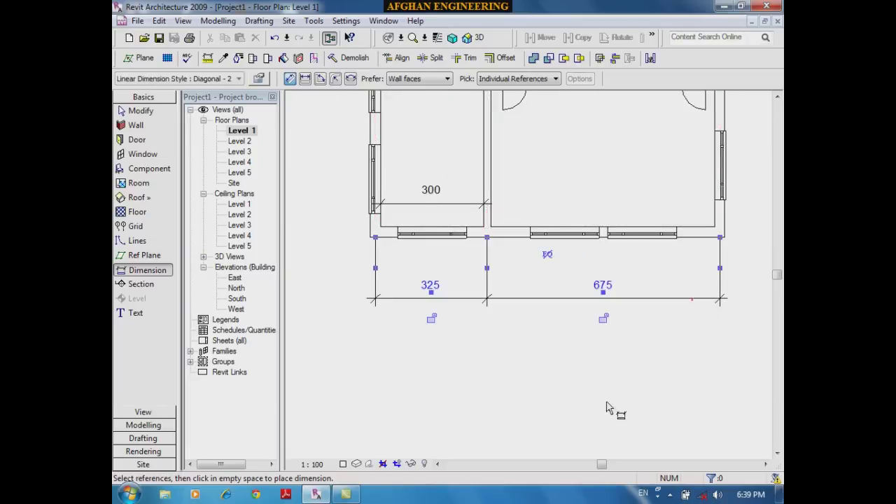
# Step: Try to equalize the wall dimension string's two segments, cancel the change and end dimensioning
pyautogui.click(546, 254)
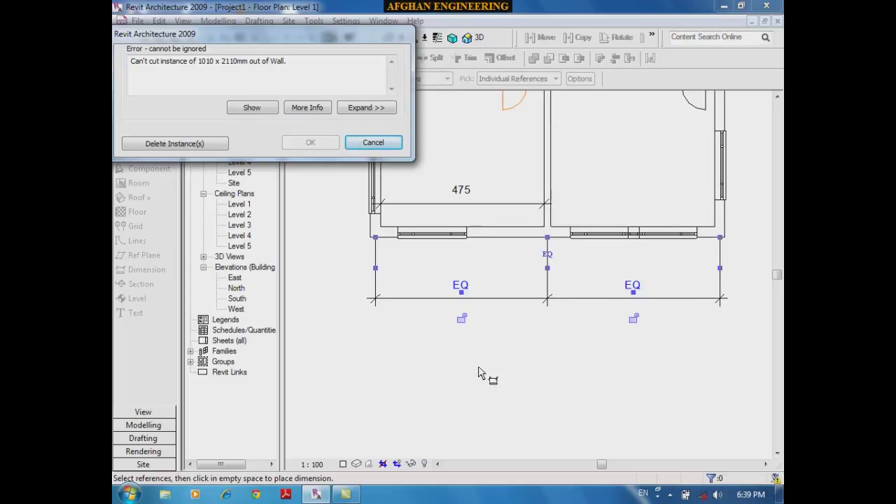
pyautogui.click(390, 144)
pyautogui.rightClick(524, 339)
pyautogui.click(553, 344)
# Step: Delete the wall dimension string below the plan and the 300 dimension inside the lower west room
pyautogui.moveTo(540, 340); pyautogui.dragTo(426, 287)
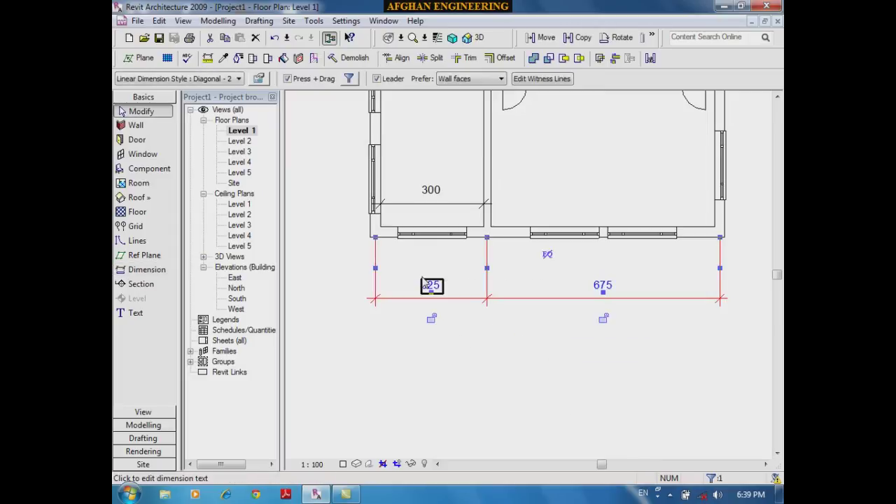
pyautogui.press('Delete')
pyautogui.click(446, 203)
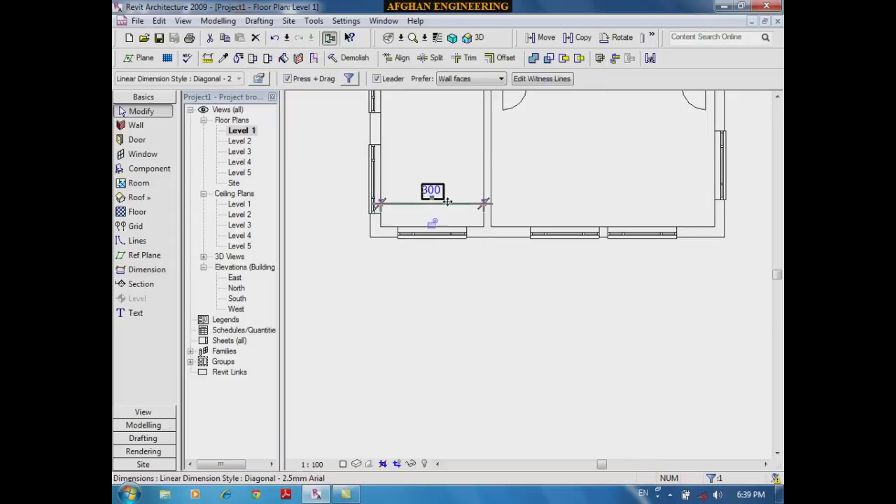
pyautogui.press('Delete')
# Step: Delete both windows in the south wall of the large lower room
pyautogui.scroll(1, 560, 269)
pyautogui.scroll(1, 560, 270)
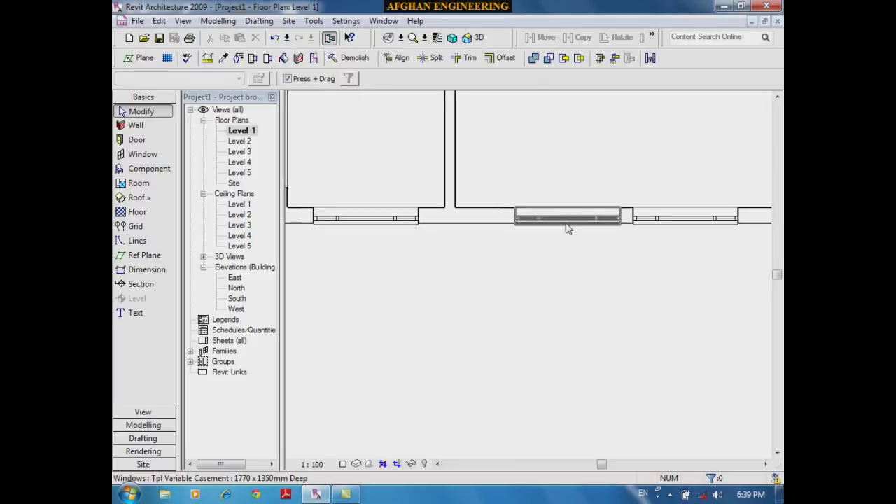
pyautogui.click(565, 221)
pyautogui.press('Delete')
pyautogui.click(682, 216)
pyautogui.press('Delete')
pyautogui.scroll(-3, 510, 326)
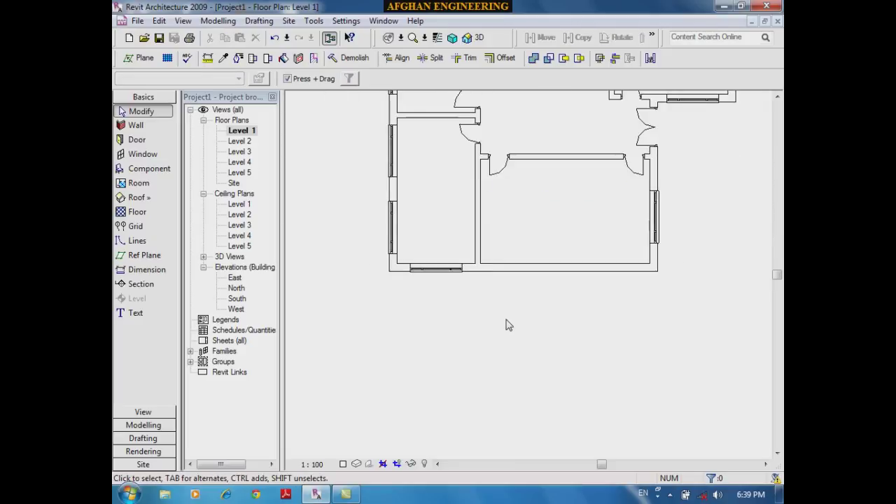
# Step: Dimension the distance between the west wall's and interior wall's centers, placing the dimension below the lower west room
pyautogui.moveTo(476, 303); pyautogui.dragTo(486, 294, button='middle')
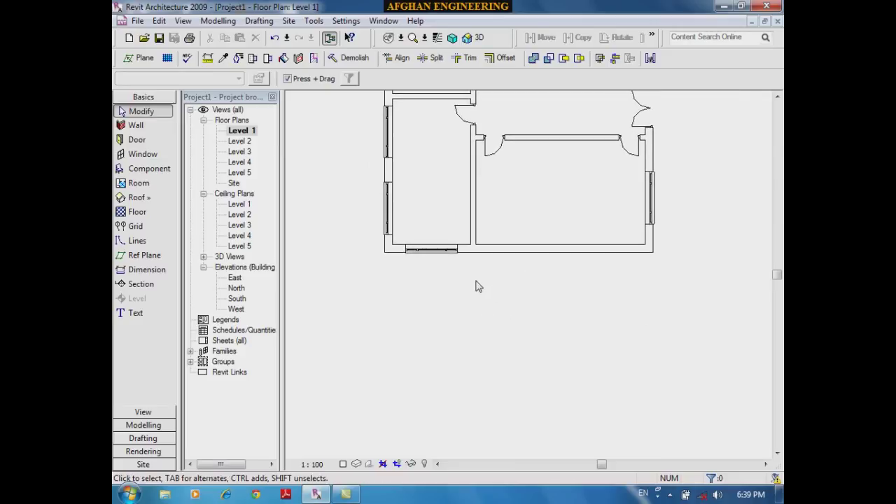
pyautogui.click(143, 270)
pyautogui.scroll(2, 352, 260)
pyautogui.click(400, 242)
pyautogui.click(528, 238)
pyautogui.click(514, 340)
# Step: Widen the gap between the dimension's witness line and the interior wall, and delete the dimension
pyautogui.rightClick(539, 303)
pyautogui.click(542, 307)
pyautogui.rightClick(550, 290)
pyautogui.click(595, 306)
pyautogui.click(530, 297)
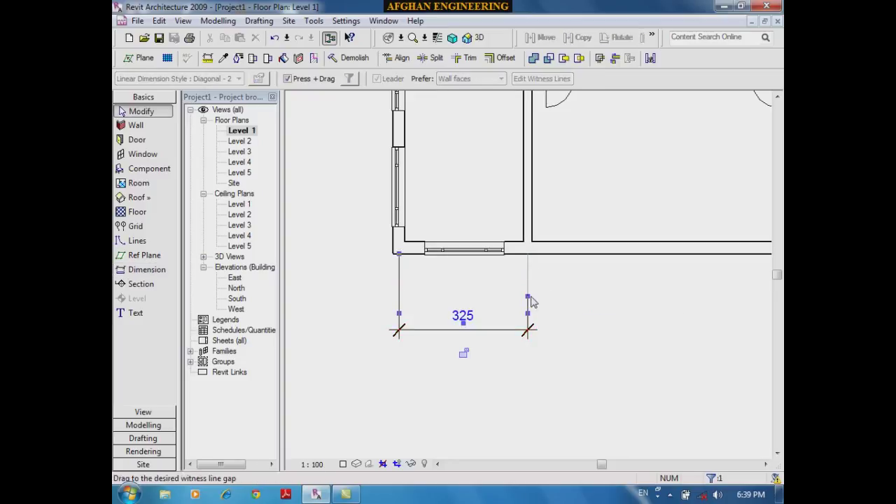
pyautogui.click(532, 419)
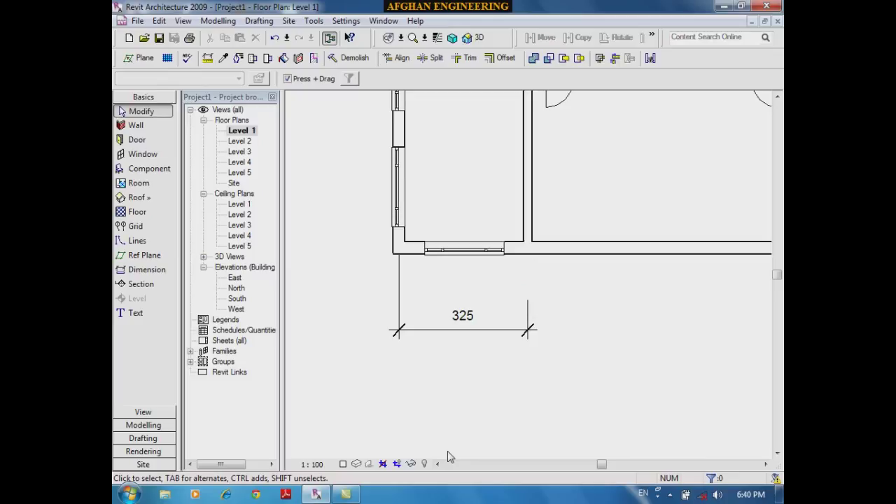
pyautogui.moveTo(569, 400); pyautogui.dragTo(350, 297)
pyautogui.press('Delete')
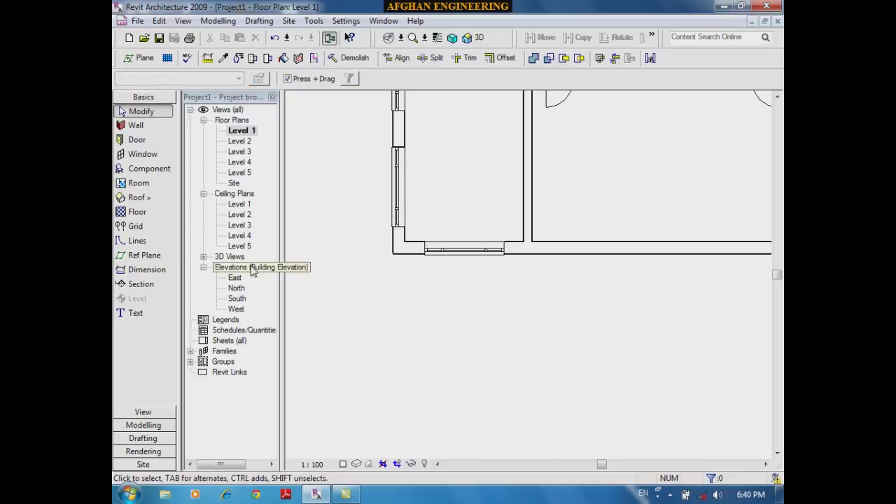
# Step: Dimension the south wall with the Entire Walls pick option, placing the dimension below the plan
pyautogui.click(148, 272)
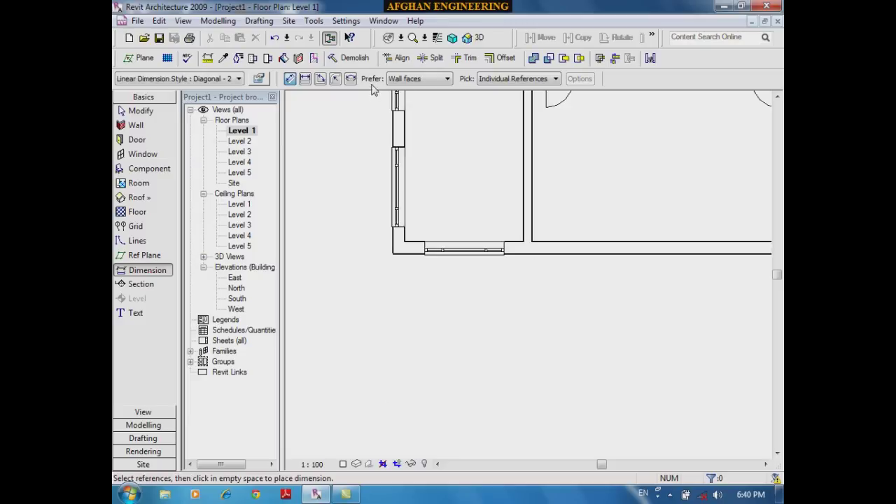
pyautogui.click(513, 78)
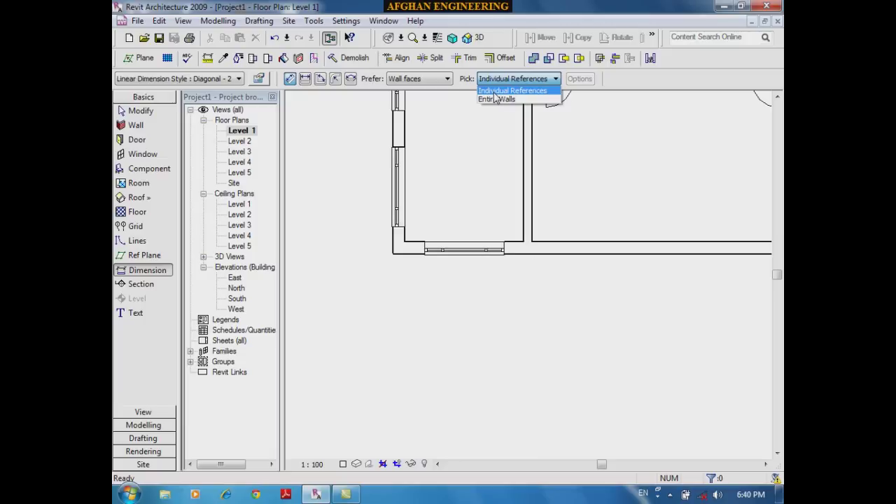
pyautogui.click(497, 92)
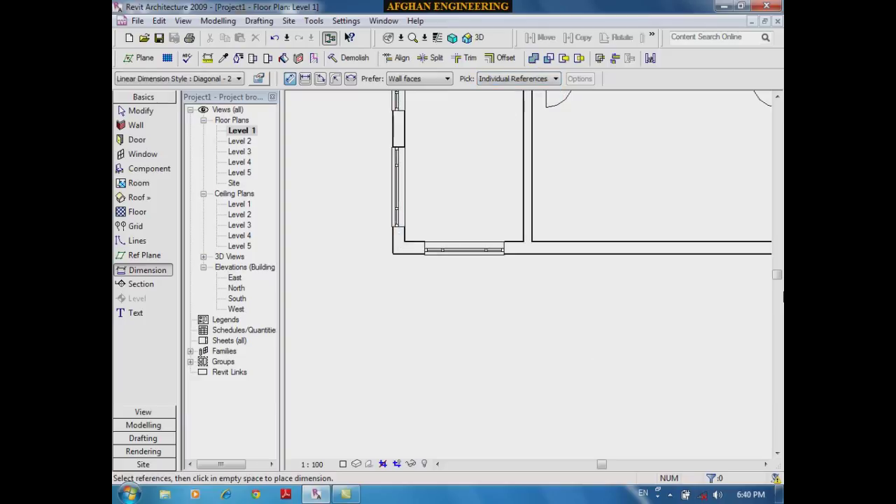
pyautogui.click(516, 78)
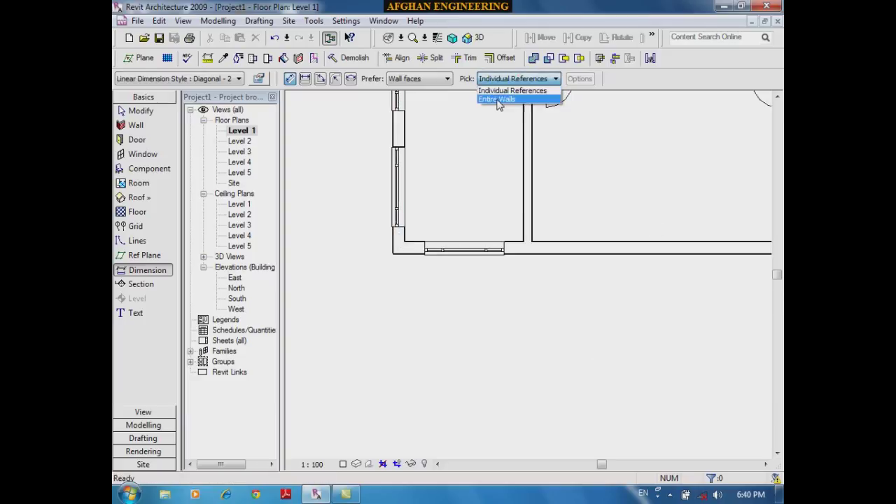
pyautogui.click(498, 100)
pyautogui.scroll(-3, 343, 154)
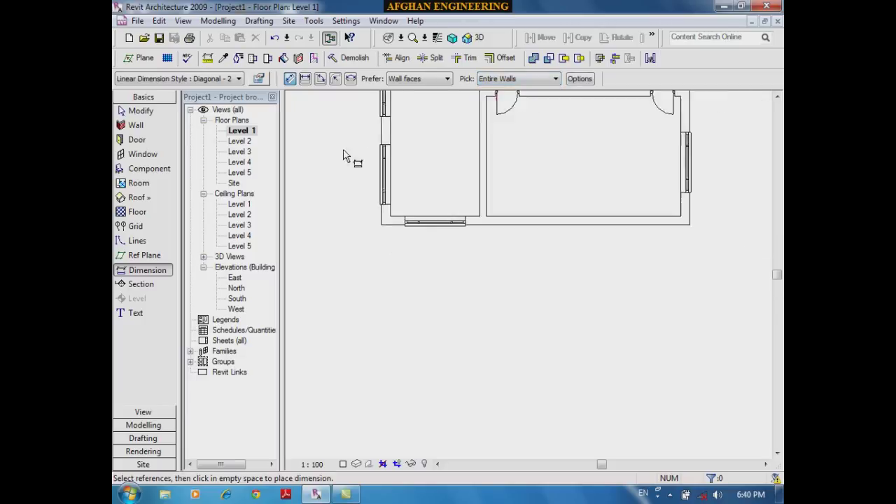
pyautogui.click(537, 209)
pyautogui.click(539, 280)
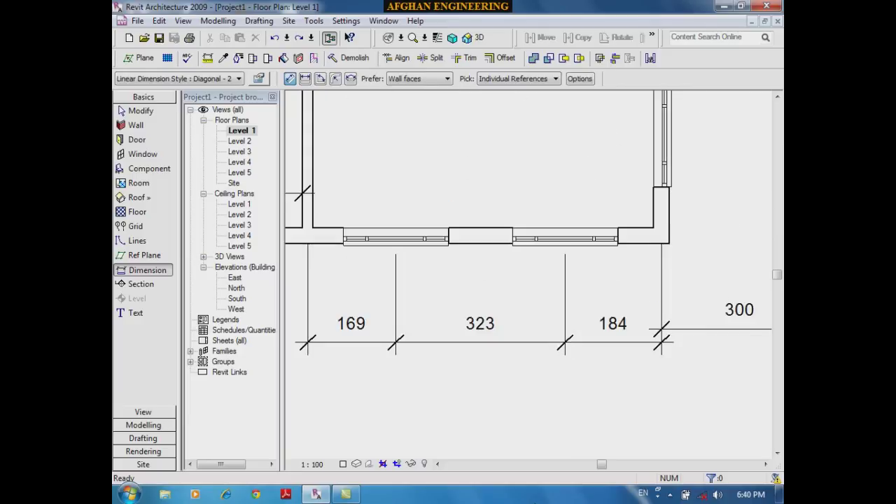
# Step: Delete the dimension between the two east walls below the plan
pyautogui.press('Escape')
pyautogui.scroll(-4, 651, 448)
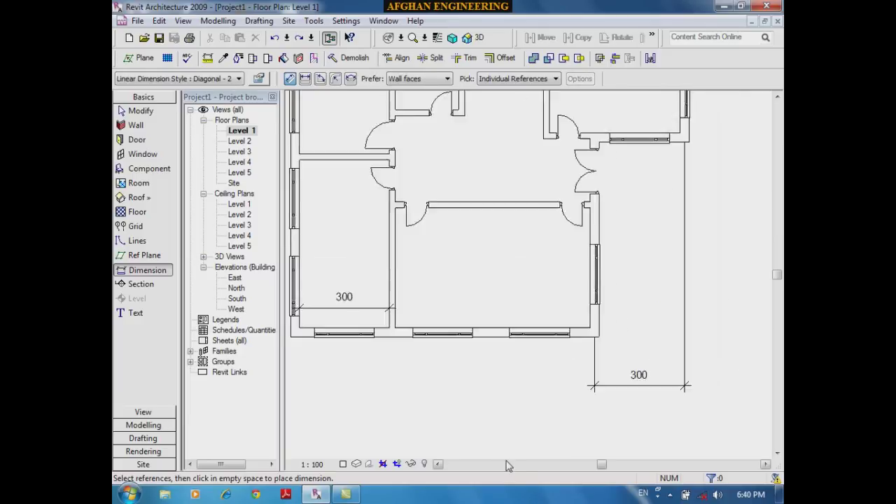
pyautogui.press('Escape')
pyautogui.click(625, 395)
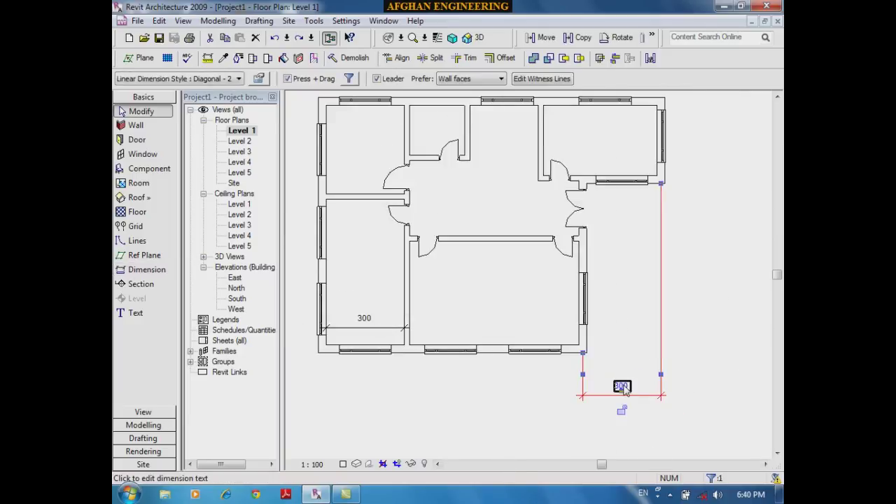
pyautogui.press('Delete')
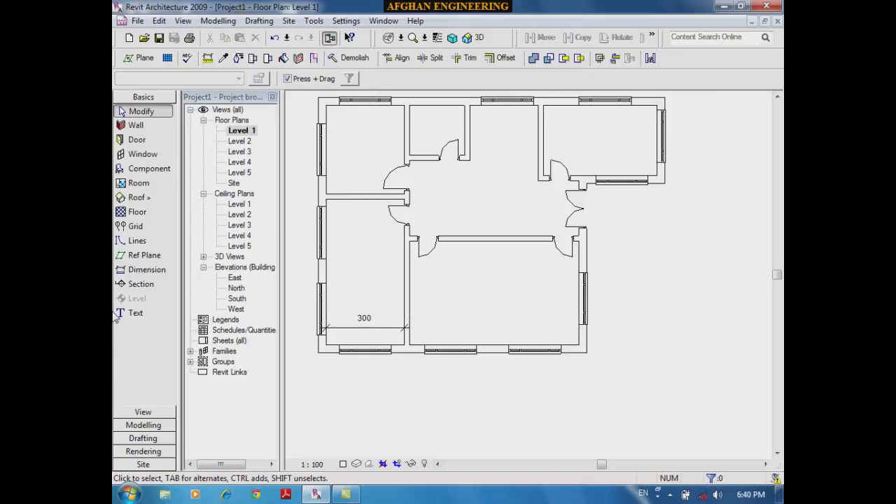
# Step: Dimension the south wall's overall length with the Entire Walls pick option, placing the dimension below the plan
pyautogui.click(144, 270)
pyautogui.click(517, 78)
pyautogui.click(504, 92)
pyautogui.click(494, 350)
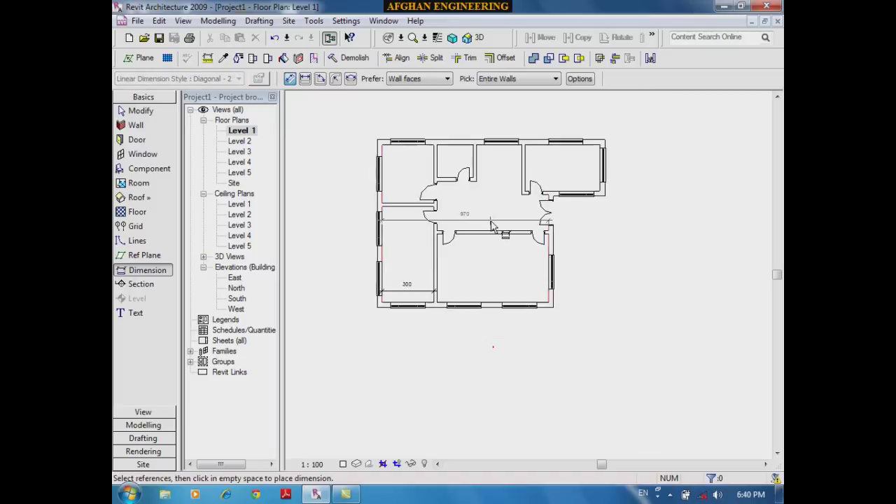
pyautogui.click(503, 362)
pyautogui.scroll(-1, 488, 423)
pyautogui.scroll(1, 488, 424)
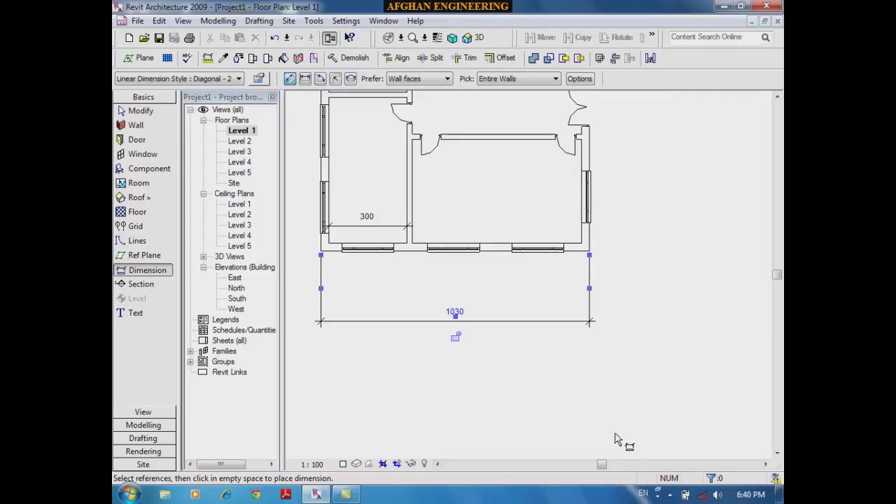
pyautogui.press('Escape')
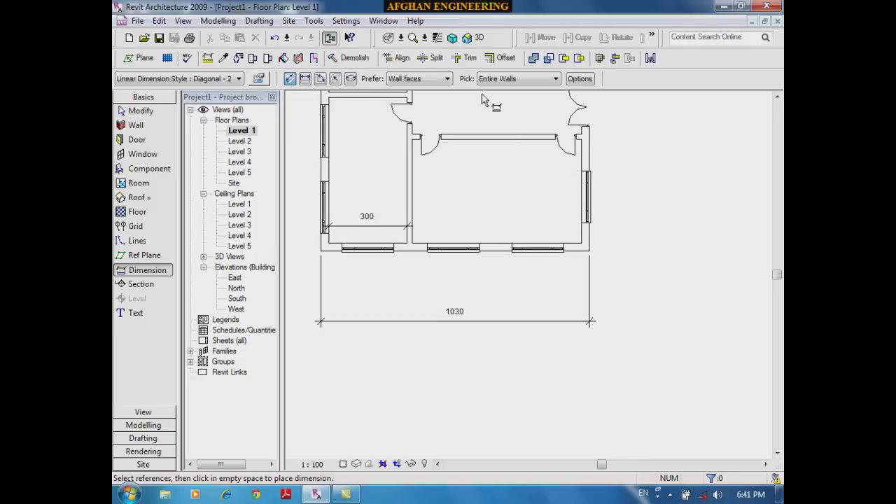
# Step: Set the auto dimension options to include opening centers, and dimension the south wall between the wall and the overall dimension
pyautogui.click(580, 79)
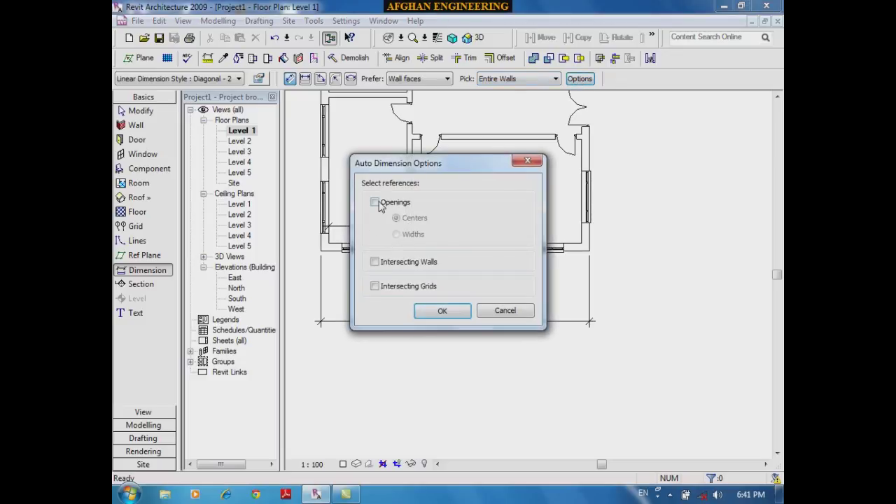
pyautogui.click(374, 202)
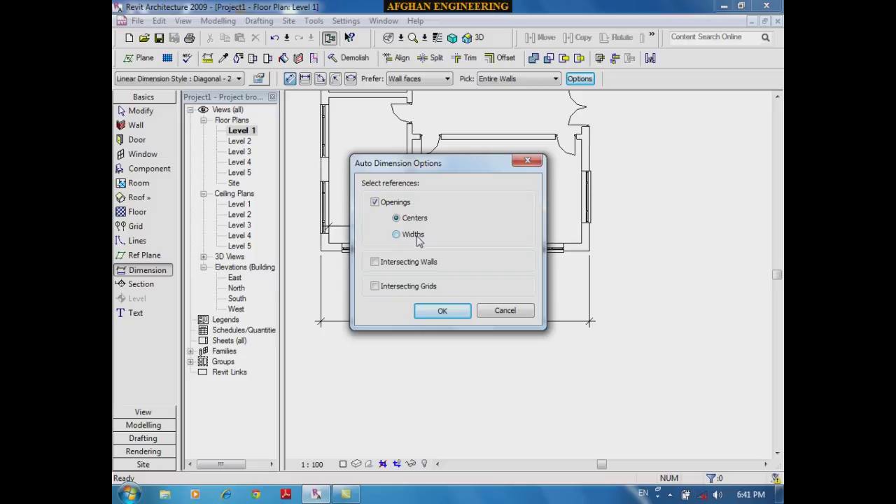
pyautogui.click(462, 315)
pyautogui.click(495, 257)
pyautogui.click(501, 299)
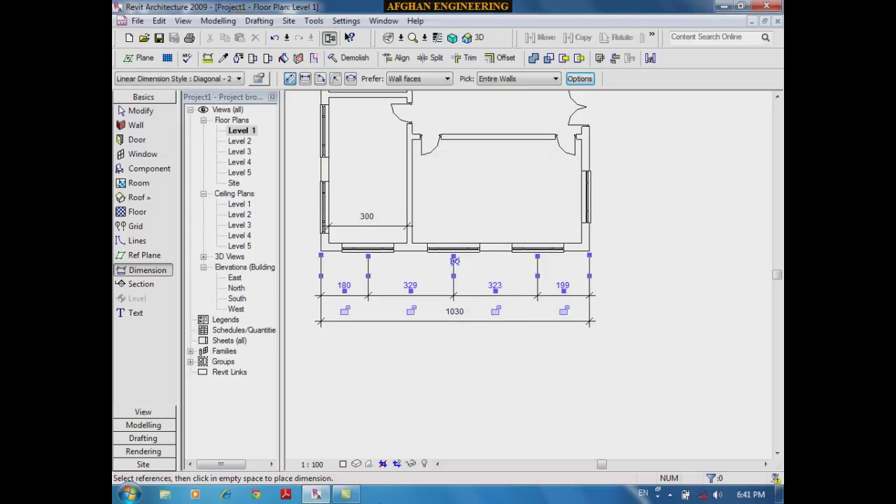
pyautogui.press('Escape')
pyautogui.press('Escape')
pyautogui.scroll(2, 296, 372)
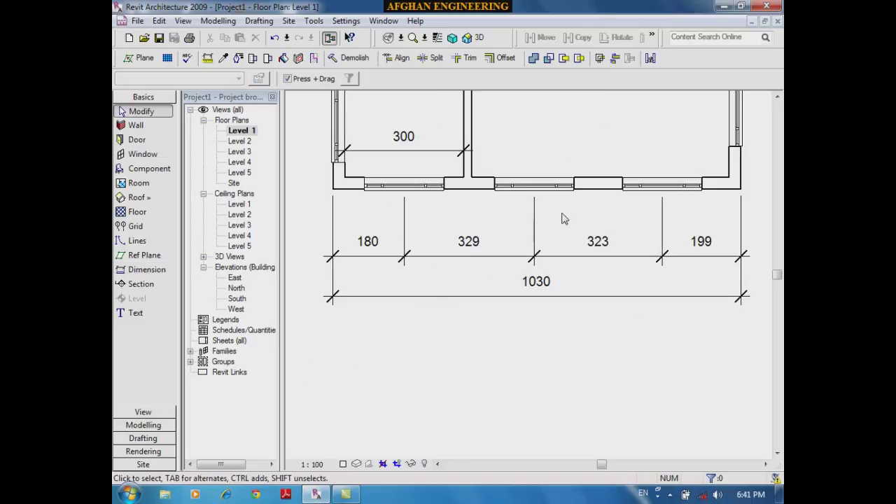
pyautogui.scroll(-2, 429, 249)
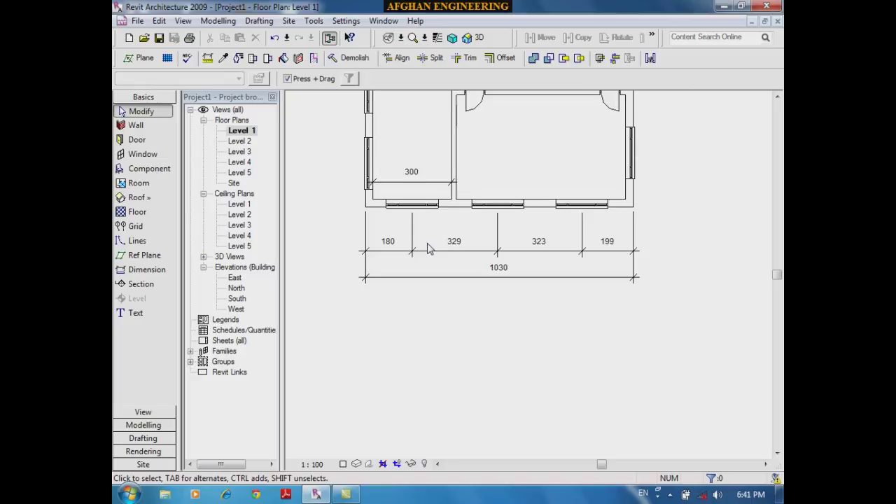
pyautogui.scroll(-1, 539, 280)
pyautogui.scroll(-1, 569, 334)
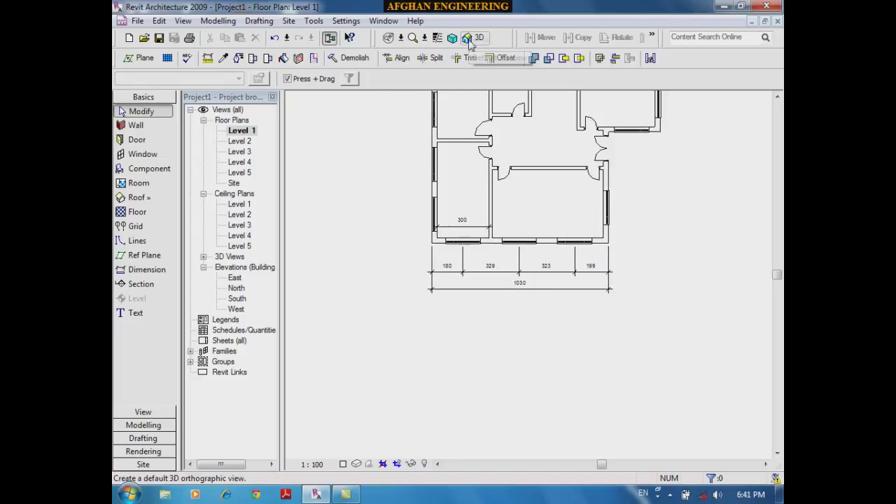
# Step: Set the auto dimension options to opening widths, intersecting walls and intersecting grids
pyautogui.click(147, 273)
pyautogui.click(579, 78)
pyautogui.click(406, 236)
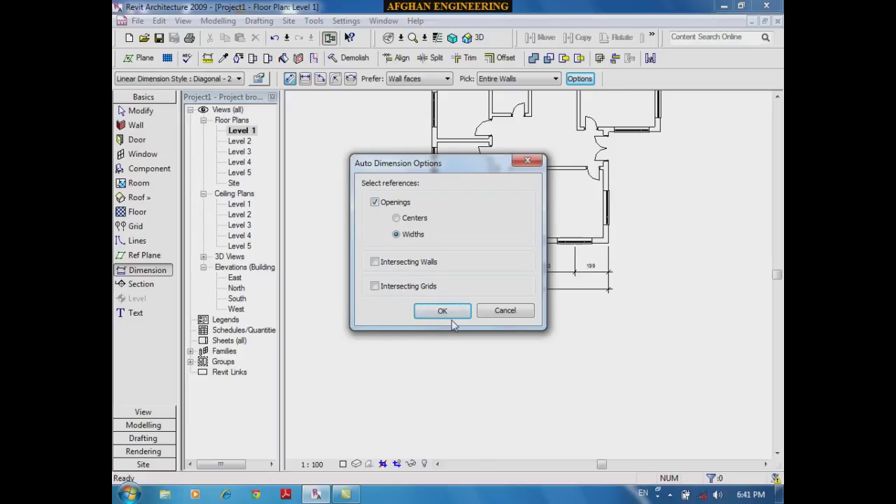
pyautogui.moveTo(472, 168); pyautogui.dragTo(327, 153)
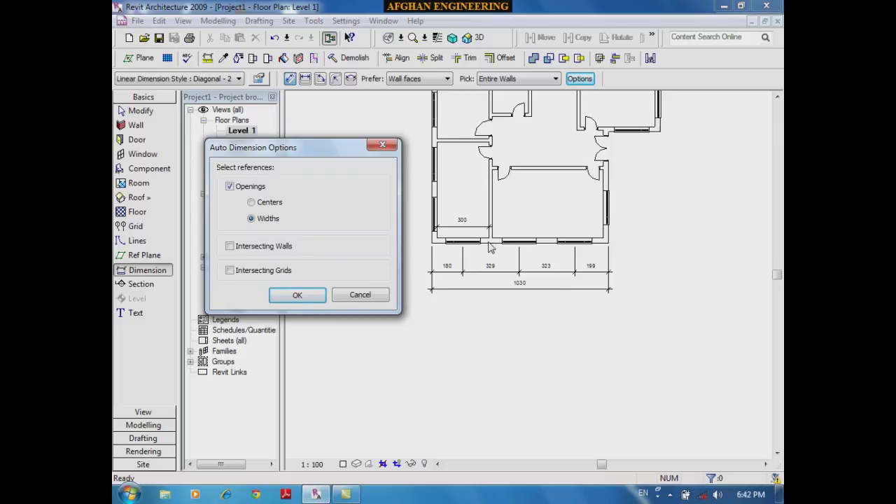
pyautogui.click(247, 246)
pyautogui.click(277, 272)
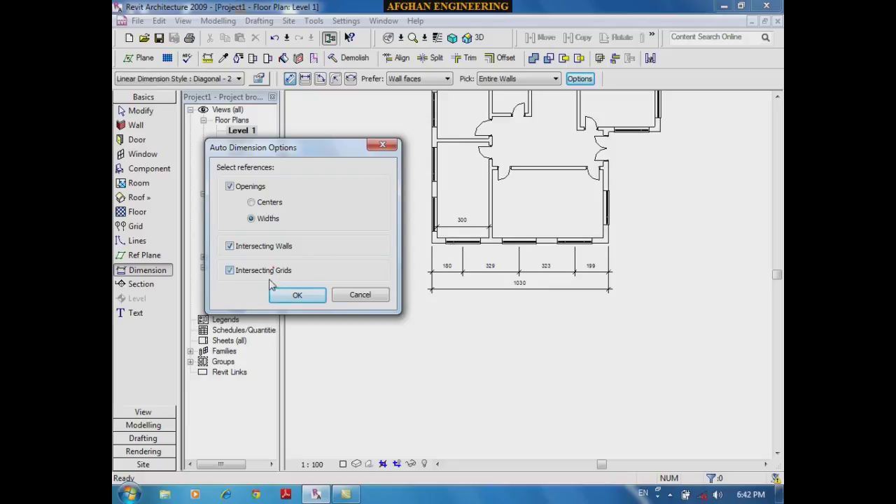
pyautogui.click(302, 296)
# Step: Dimension the entire west wall, placing the dimension string outside the building to its west
pyautogui.scroll(-2, 633, 386)
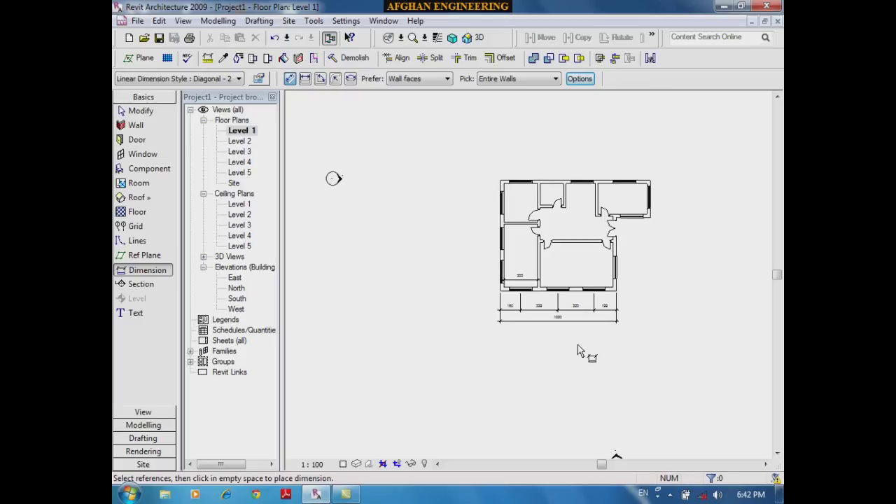
pyautogui.scroll(2, 563, 185)
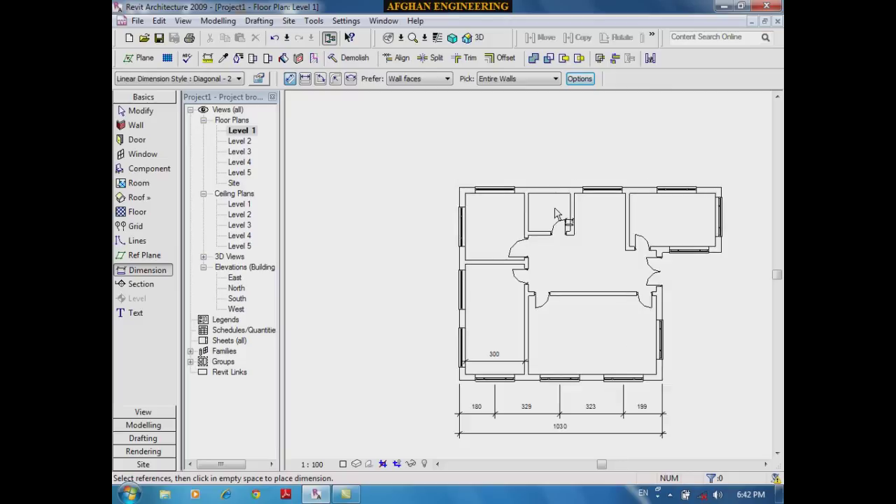
pyautogui.click(465, 325)
pyautogui.click(383, 336)
pyautogui.scroll(1, 358, 386)
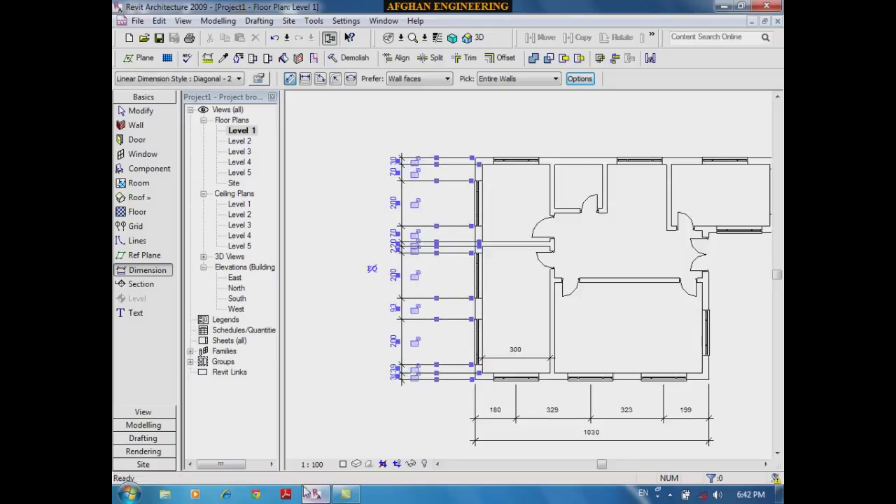
# Step: Set the view scale to 1:50 and examine the west wall's dimension string along its windows and wall intersections
pyautogui.click(311, 465)
pyautogui.click(316, 363)
pyautogui.scroll(6, 437, 337)
pyautogui.moveTo(466, 456); pyautogui.dragTo(448, 312, button='middle')
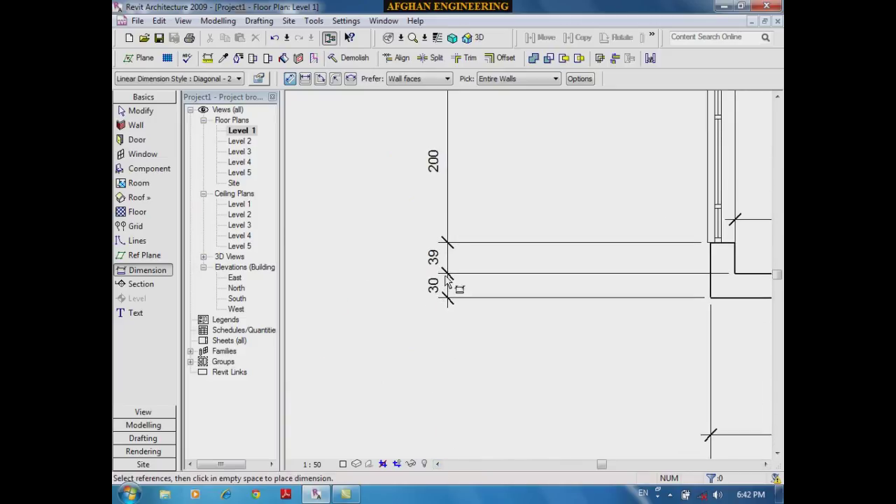
pyautogui.scroll(-2, 447, 280)
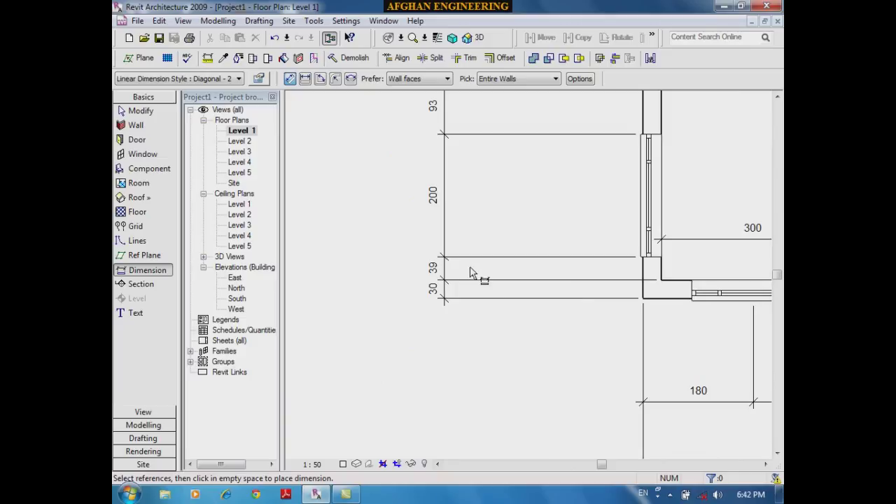
pyautogui.moveTo(484, 232); pyautogui.dragTo(492, 313, button='middle')
pyautogui.moveTo(450, 235); pyautogui.dragTo(501, 427, button='middle')
pyautogui.moveTo(562, 343); pyautogui.dragTo(564, 442, button='middle')
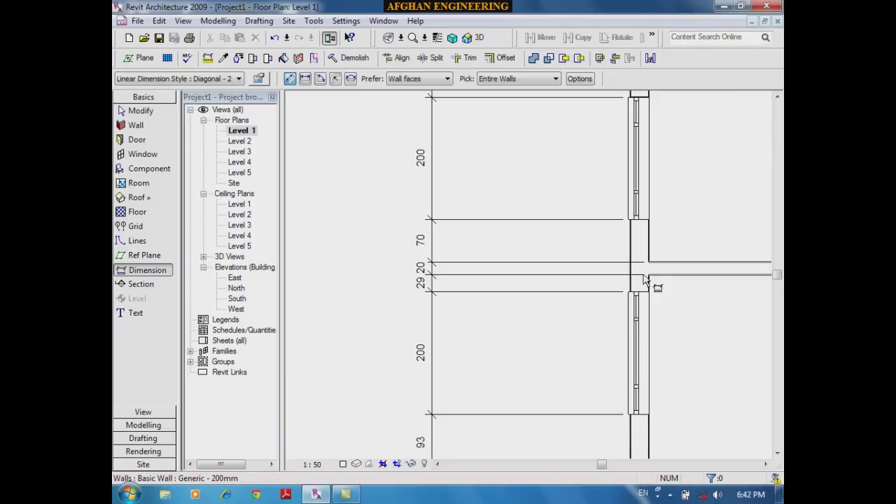
pyautogui.scroll(-2, 413, 312)
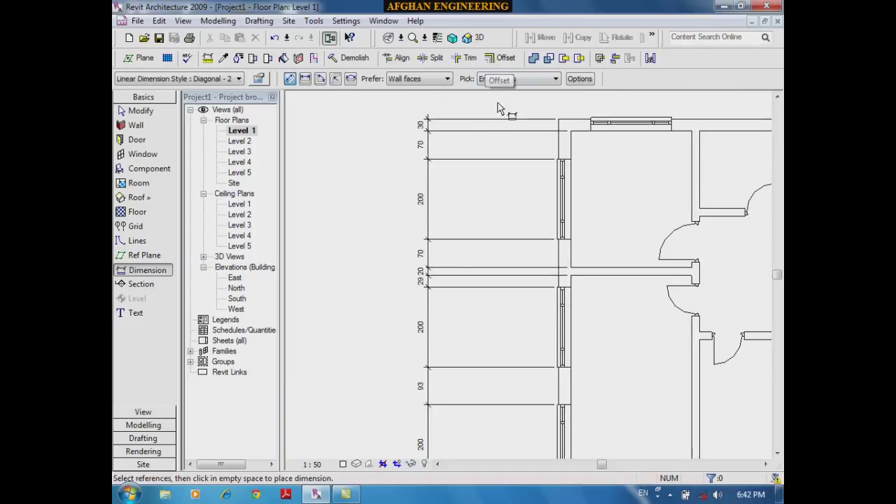
# Step: Undo the scale change, the south and west wall dimensions, and the deletion of the east walls' dimension
pyautogui.press('Escape')
pyautogui.hotkey('ctrl', 'z')
pyautogui.hotkey('ctrl', 'z')
pyautogui.hotkey('ctrl', 'z')
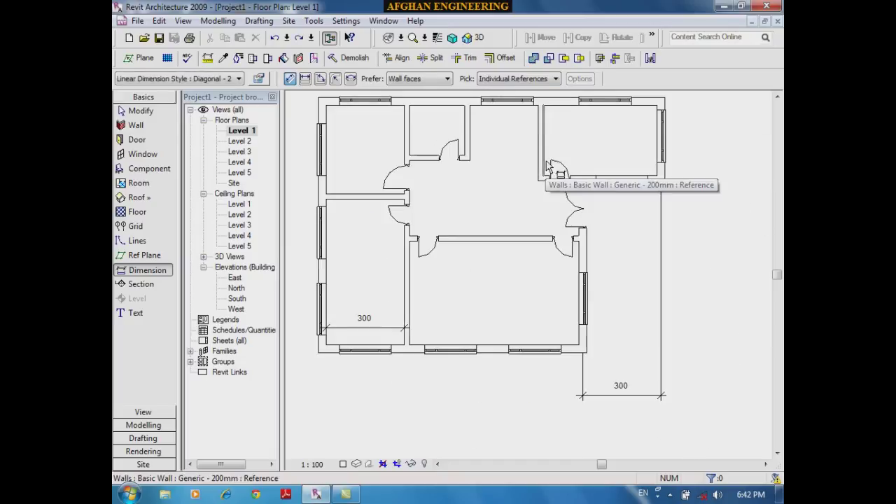
# Step: Delete the dimension between the east walls and the width dimension inside the lower west room
pyautogui.scroll(-3, 510, 129)
pyautogui.press('Escape')
pyautogui.moveTo(614, 312); pyautogui.dragTo(550, 353)
pyautogui.press('Delete')
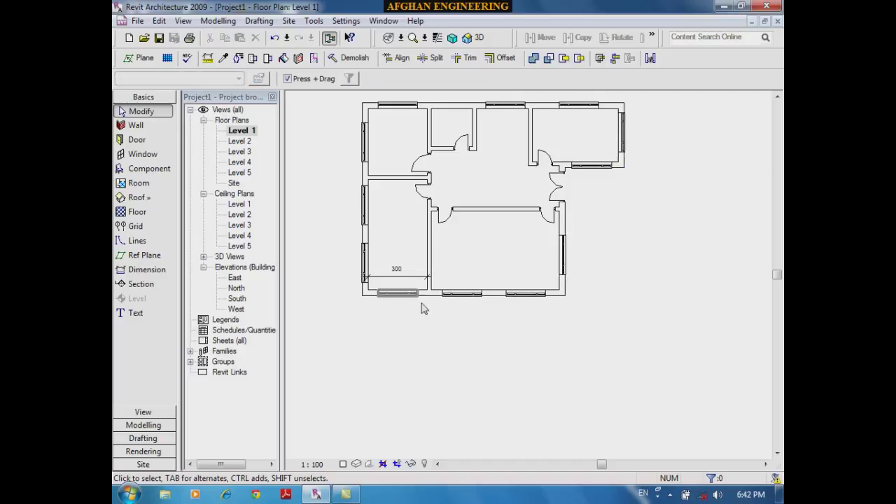
pyautogui.click(403, 277)
pyautogui.press('Delete')
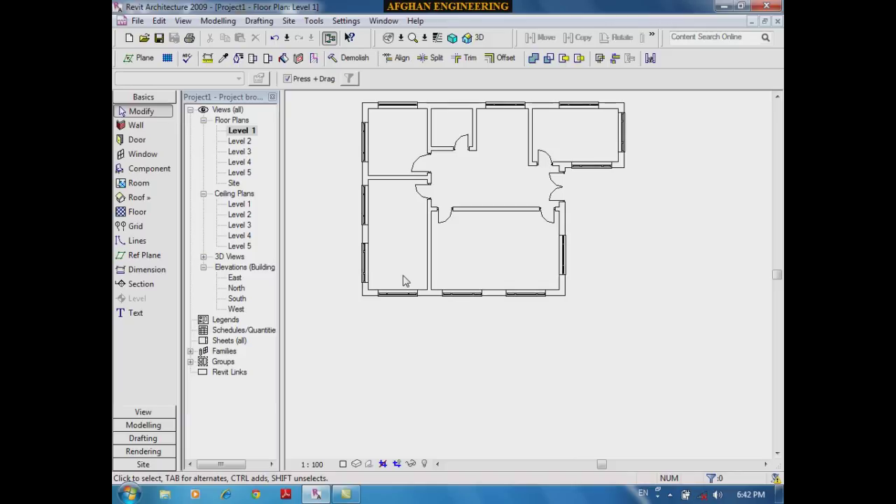
# Step: Draw a horizontal building section through the two lower rooms, from outside the west wall to beyond the east wall
pyautogui.scroll(-1, 638, 357)
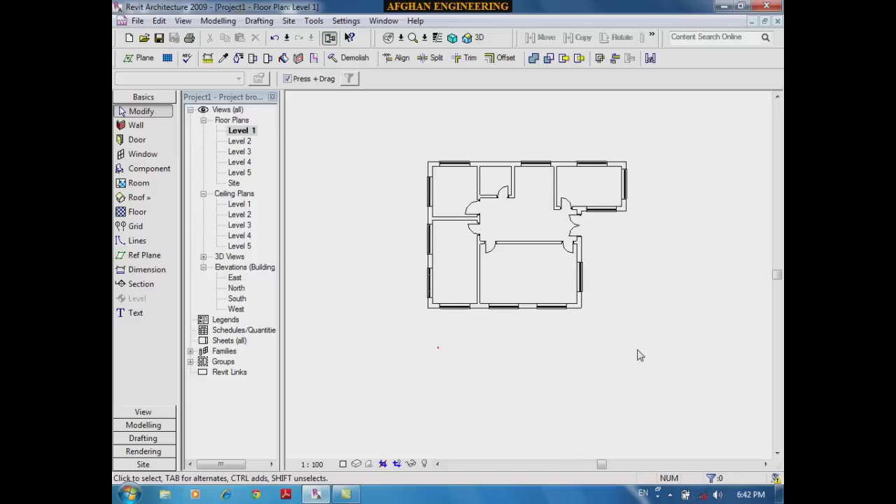
pyautogui.click(133, 285)
pyautogui.scroll(1, 507, 262)
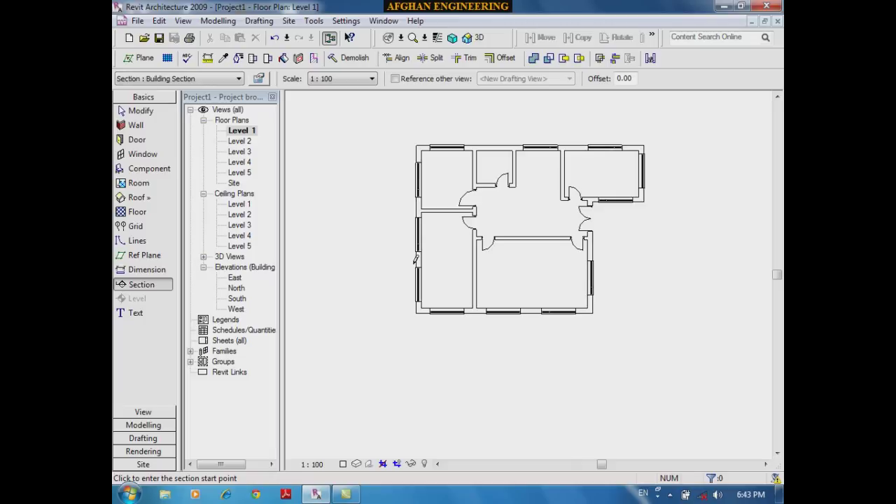
pyautogui.click(364, 283)
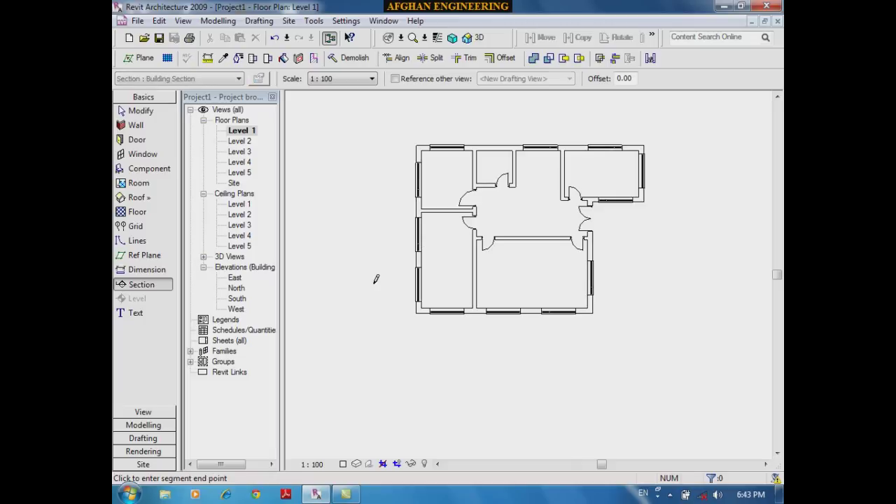
pyautogui.click(715, 283)
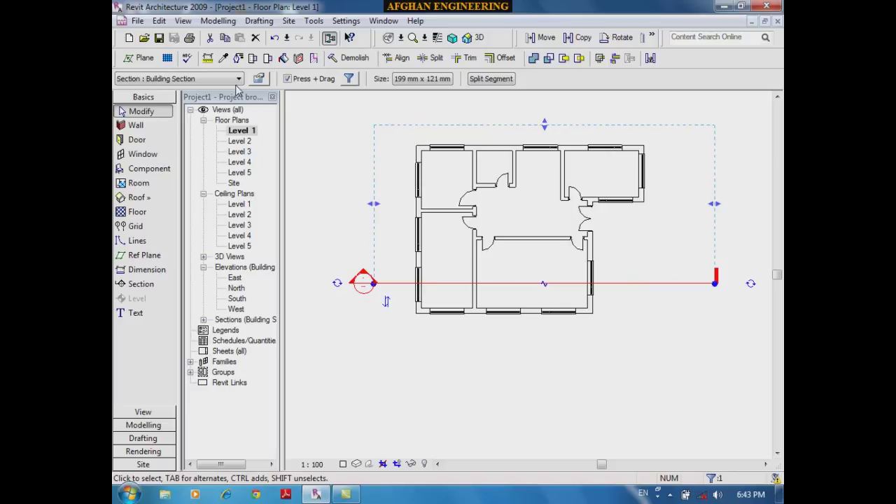
# Step: Open the new building section's view and examine the cut west wall with its window
pyautogui.click(203, 319)
pyautogui.click(249, 331)
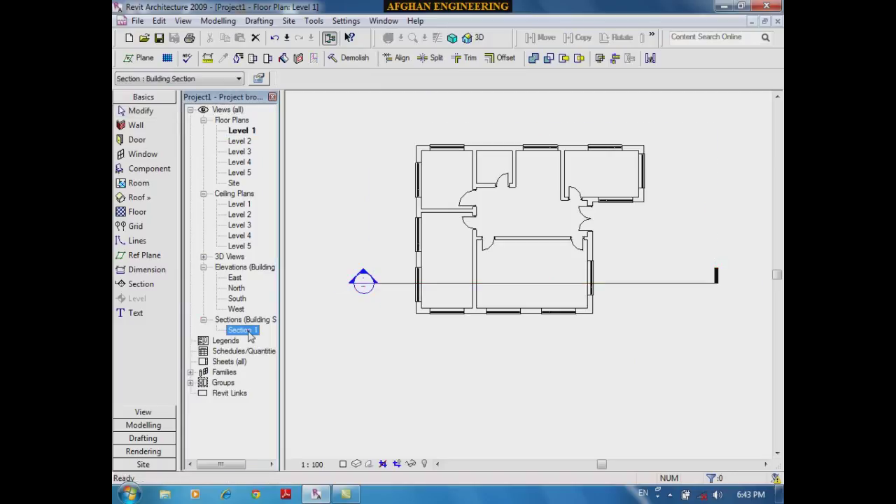
pyautogui.doubleClick(250, 334)
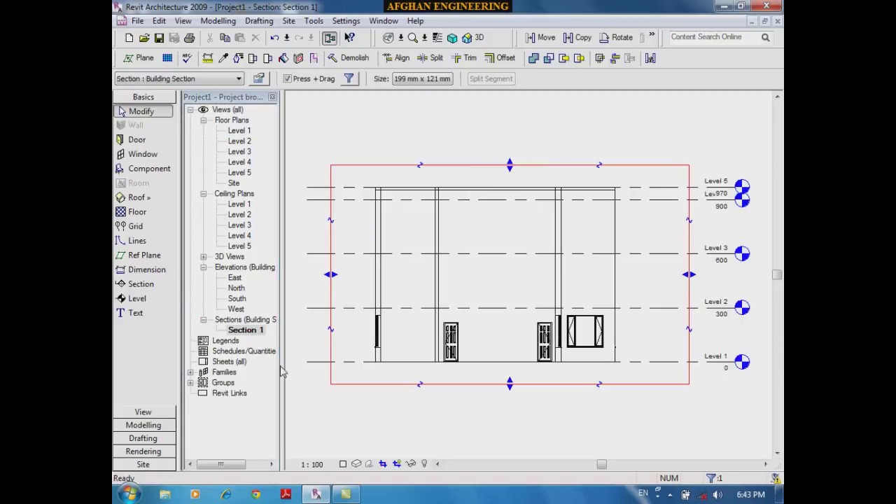
pyautogui.scroll(2, 353, 410)
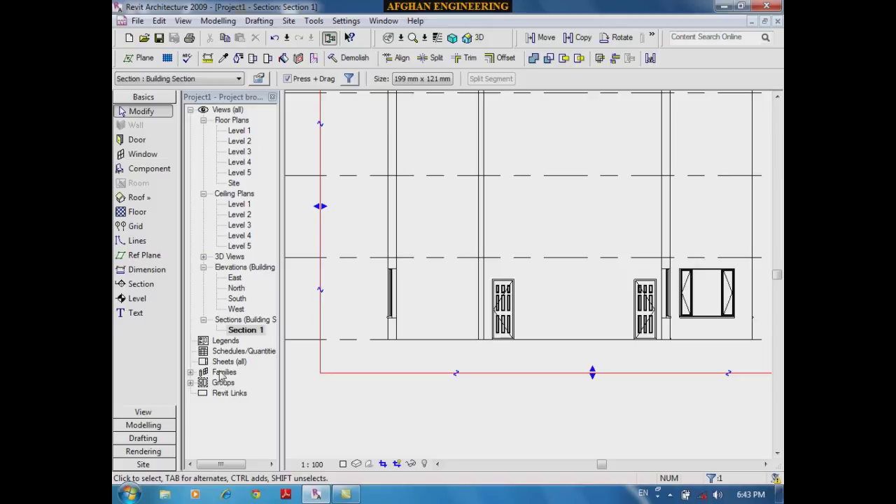
pyautogui.scroll(4, 387, 316)
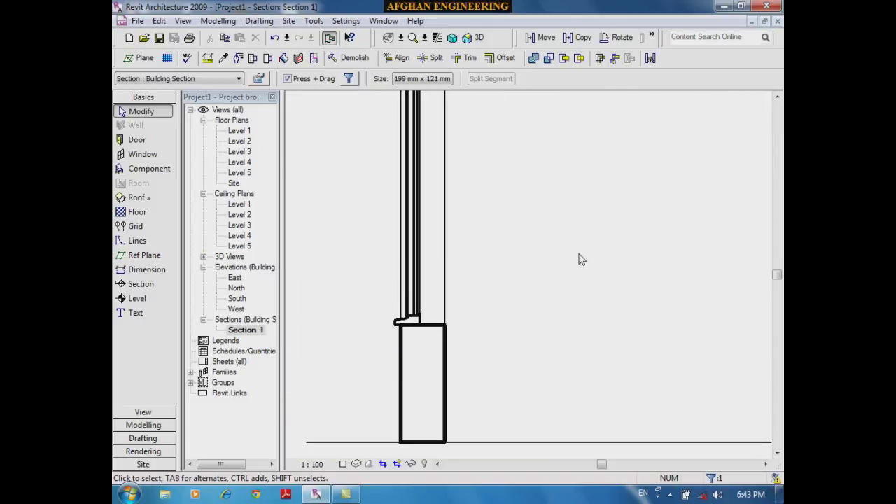
pyautogui.scroll(-2, 584, 263)
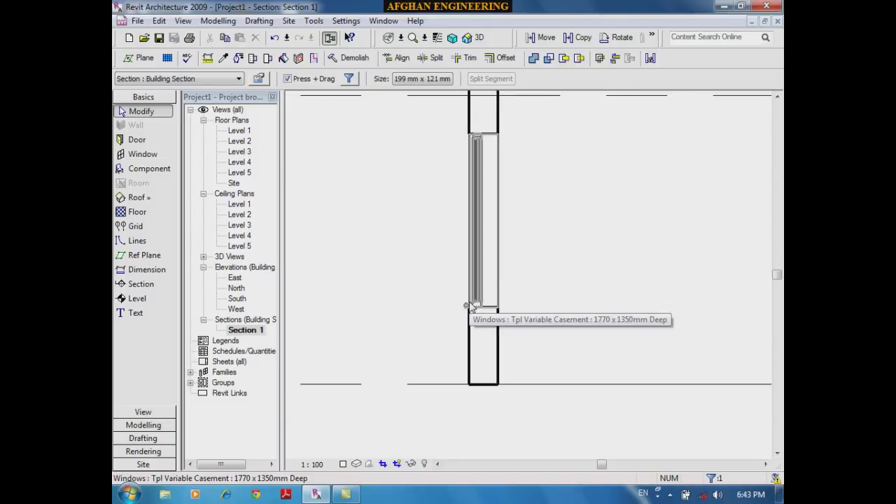
pyautogui.scroll(-2, 467, 304)
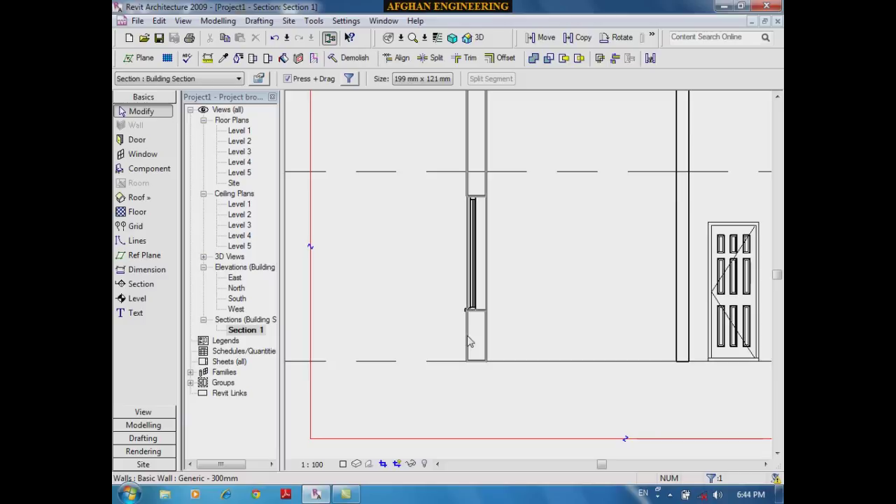
# Step: Change the west wall's type to Basic Wall: Retaining - 300mm Concrete and examine its cut pattern in the section
pyautogui.click(427, 385)
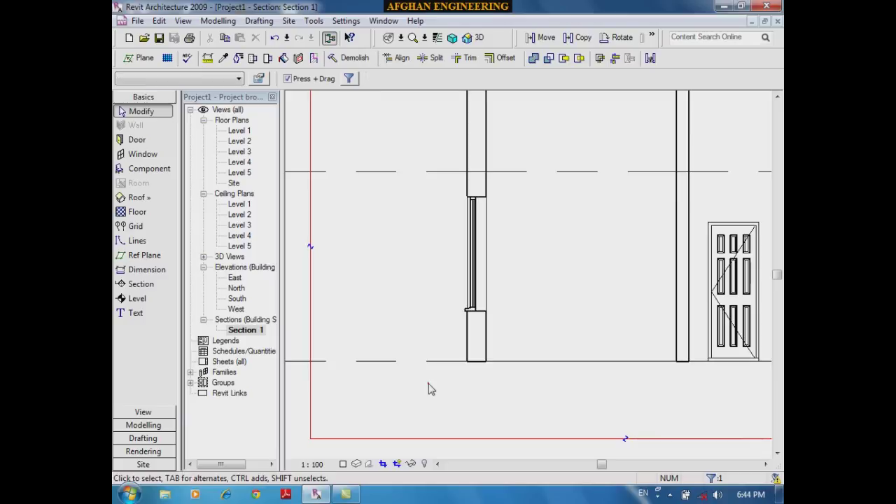
pyautogui.click(468, 348)
pyautogui.click(228, 80)
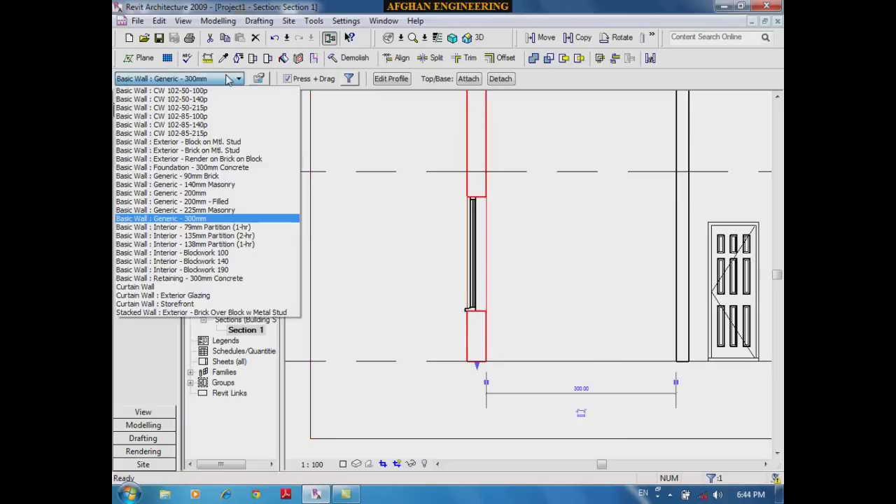
pyautogui.click(234, 278)
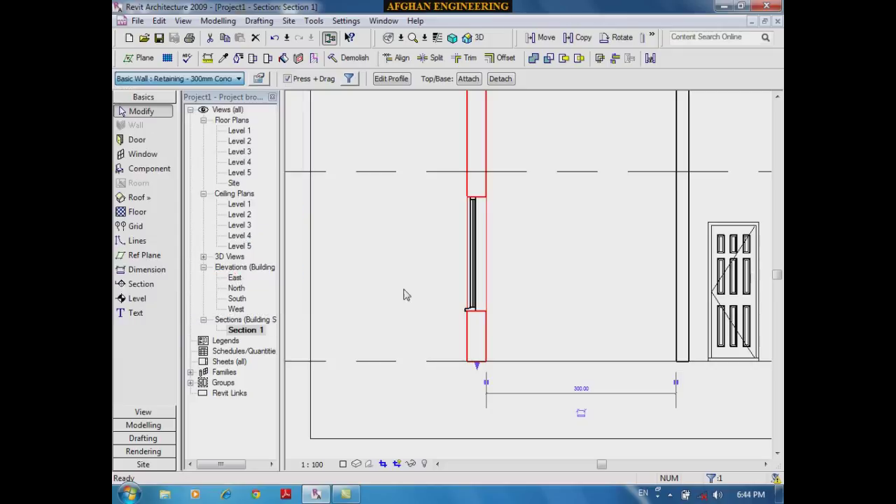
pyautogui.click(403, 294)
pyautogui.scroll(5, 420, 316)
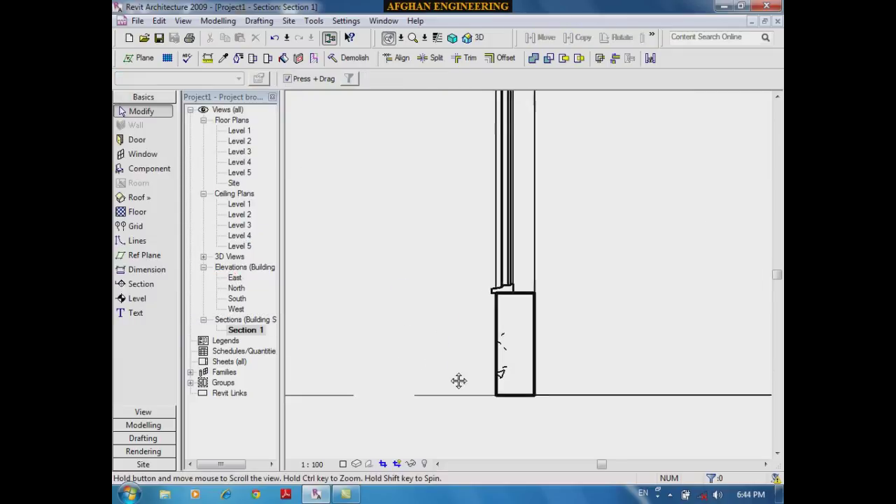
pyautogui.scroll(4, 484, 224)
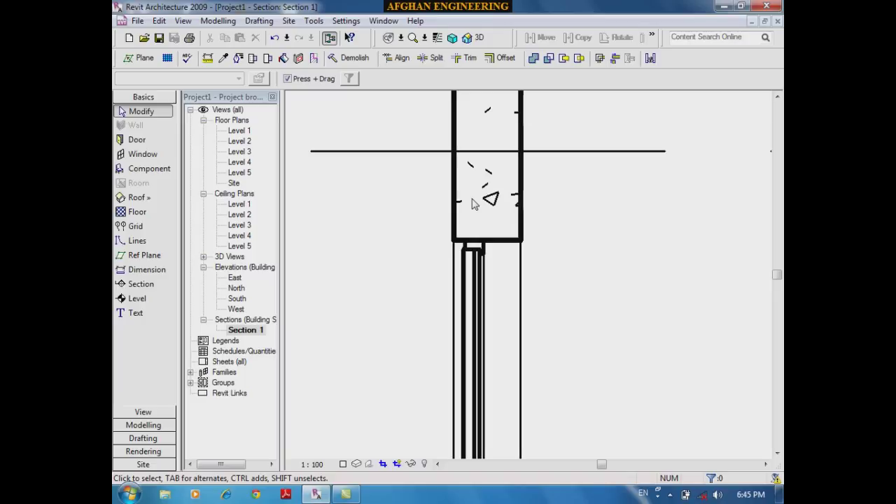
pyautogui.scroll(-2, 588, 455)
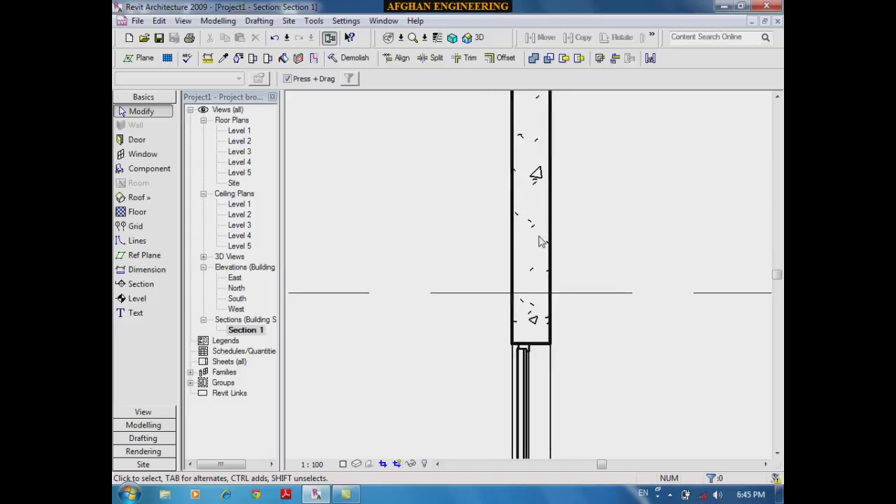
pyautogui.scroll(-2, 490, 217)
pyautogui.scroll(-2, 441, 348)
pyautogui.moveTo(442, 348); pyautogui.dragTo(436, 354, button='middle')
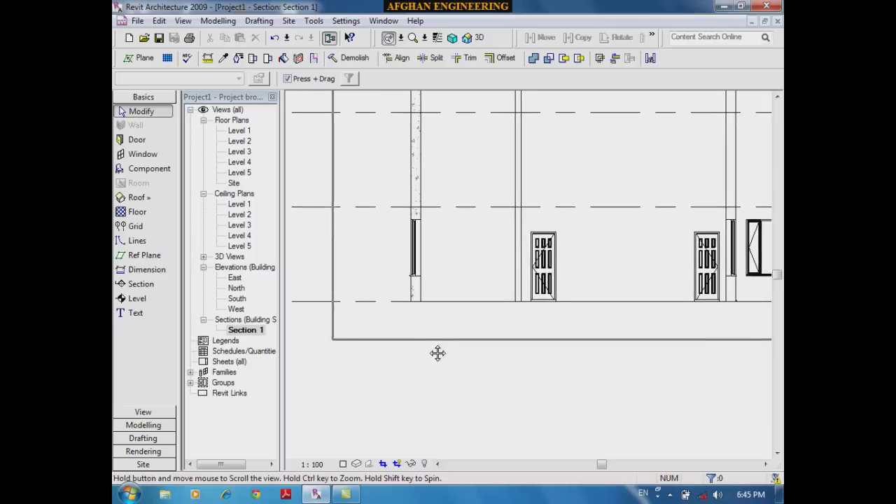
pyautogui.scroll(-1, 392, 392)
# Step: Compare the section line on the Level 1 plan with the doors and windows in Section 1, ending on the plan
pyautogui.doubleClick(236, 131)
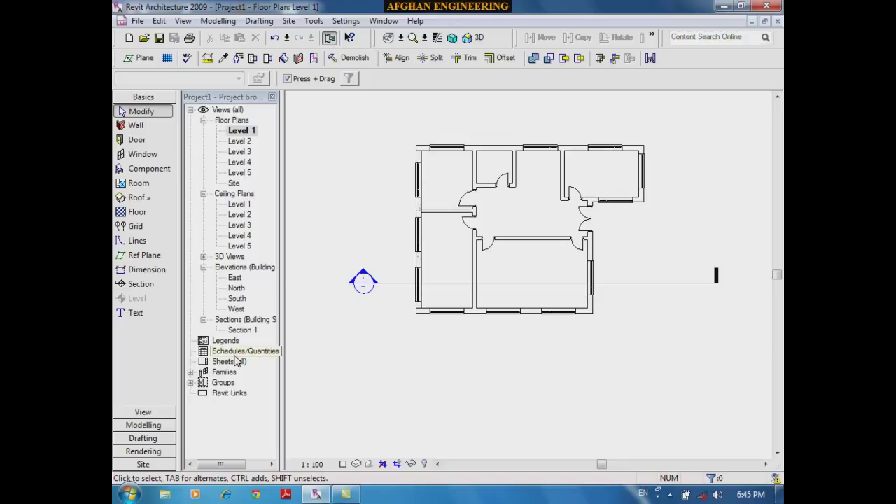
pyautogui.click(238, 321)
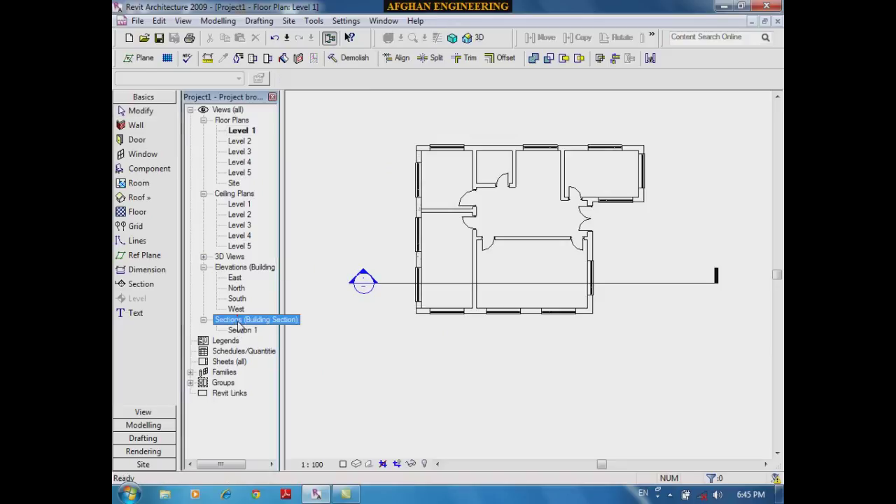
pyautogui.doubleClick(242, 331)
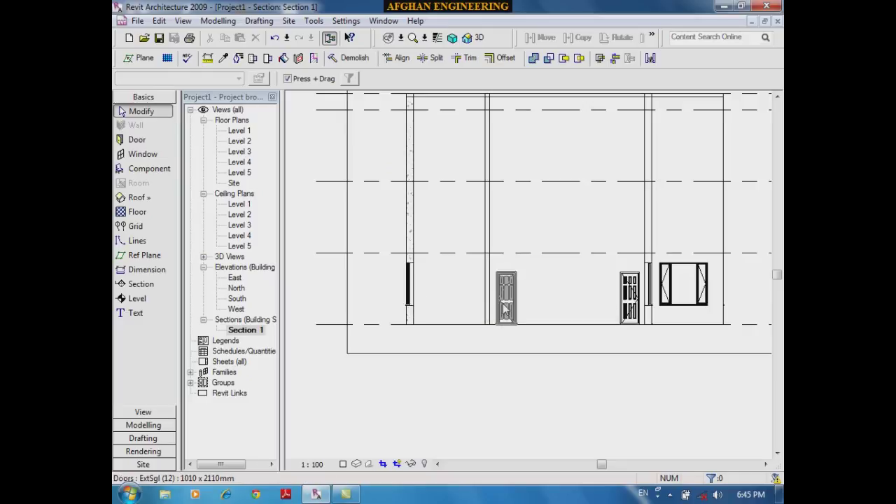
pyautogui.scroll(3, 437, 329)
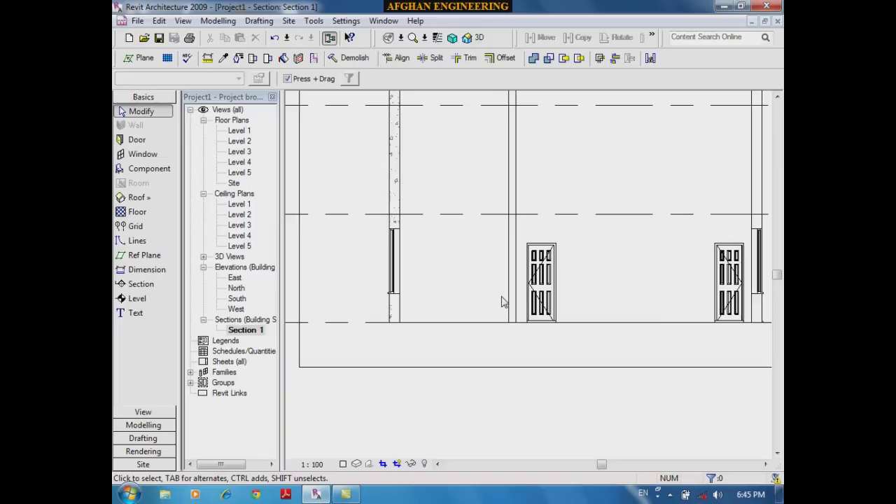
pyautogui.moveTo(516, 302); pyautogui.dragTo(373, 277, button='middle')
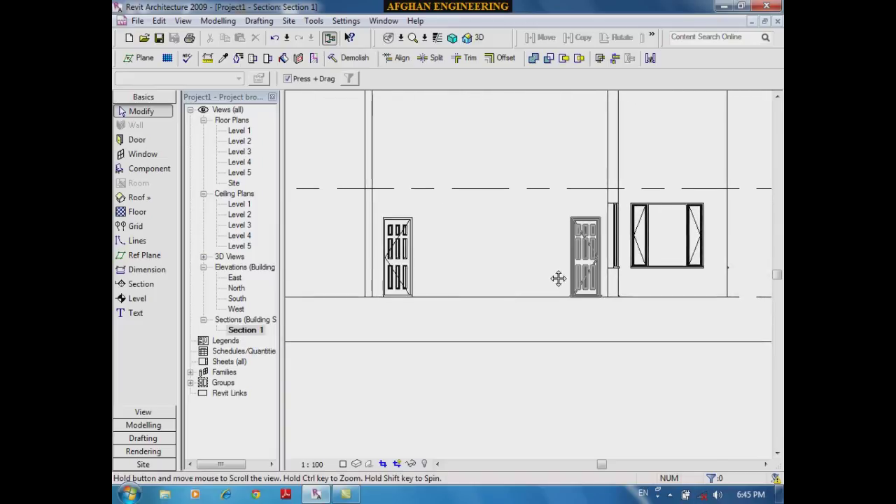
pyautogui.moveTo(568, 273); pyautogui.dragTo(462, 274, button='middle')
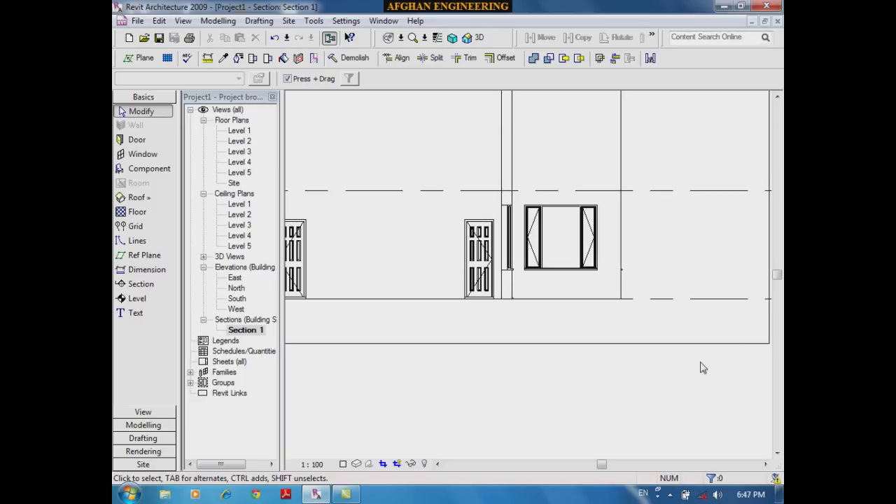
pyautogui.scroll(-3, 650, 226)
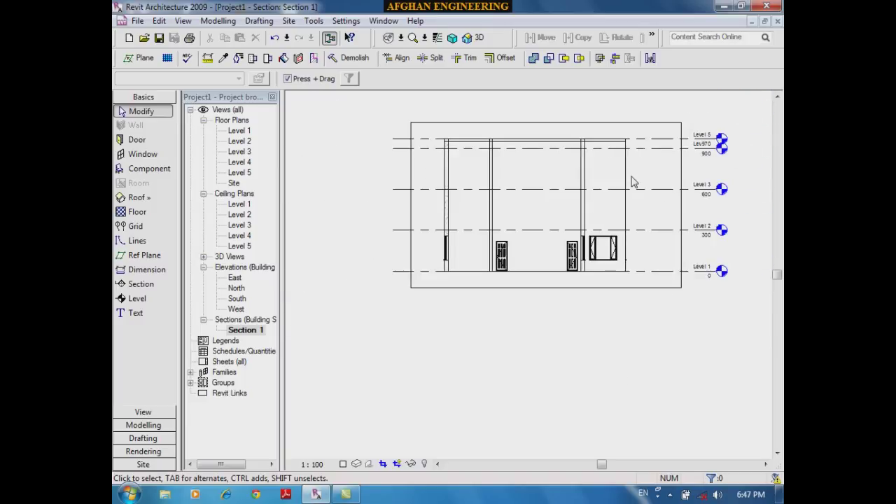
pyautogui.scroll(2, 504, 274)
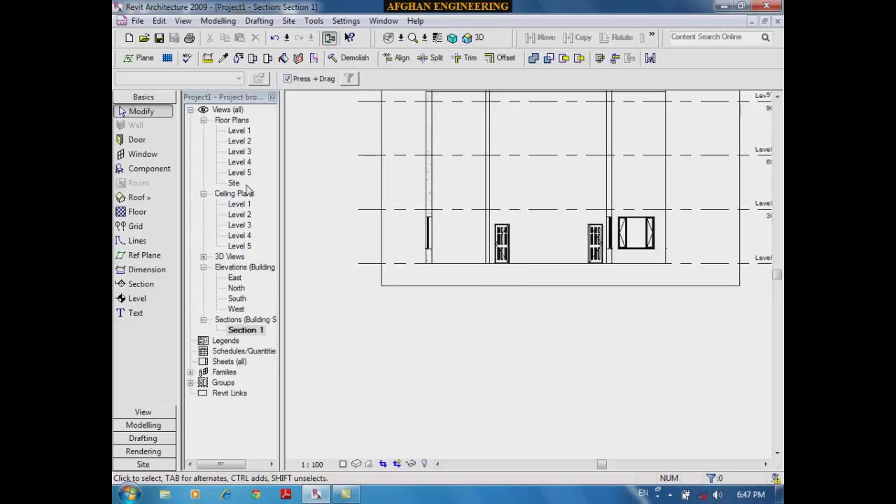
pyautogui.doubleClick(239, 131)
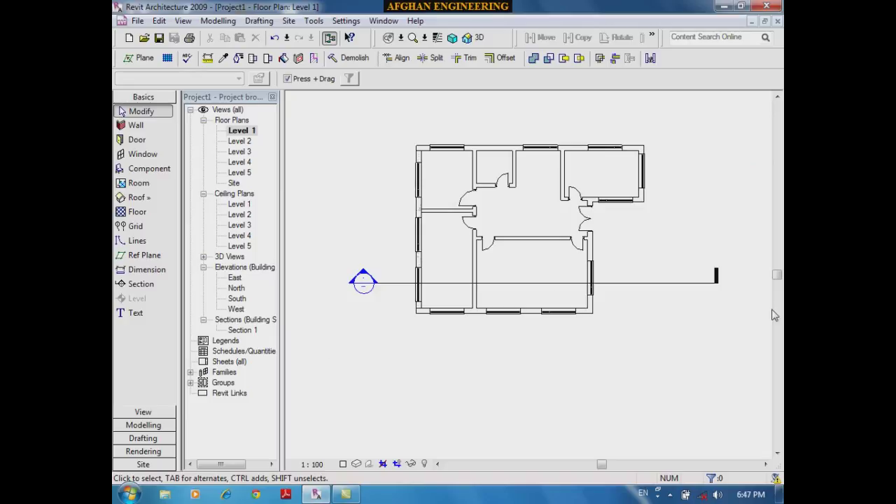
# Step: Draw a vertical building section through the two west rooms, from beyond the north wall to beyond the south wall, and remove it
pyautogui.click(140, 284)
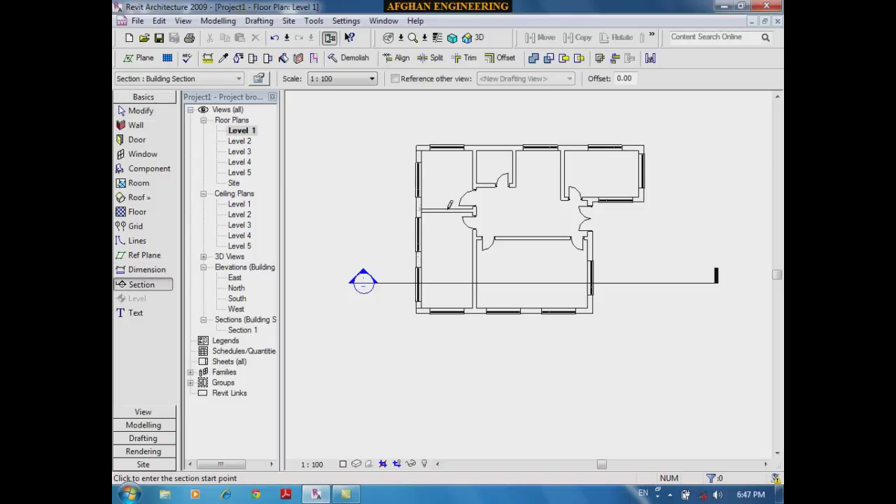
pyautogui.click(447, 115)
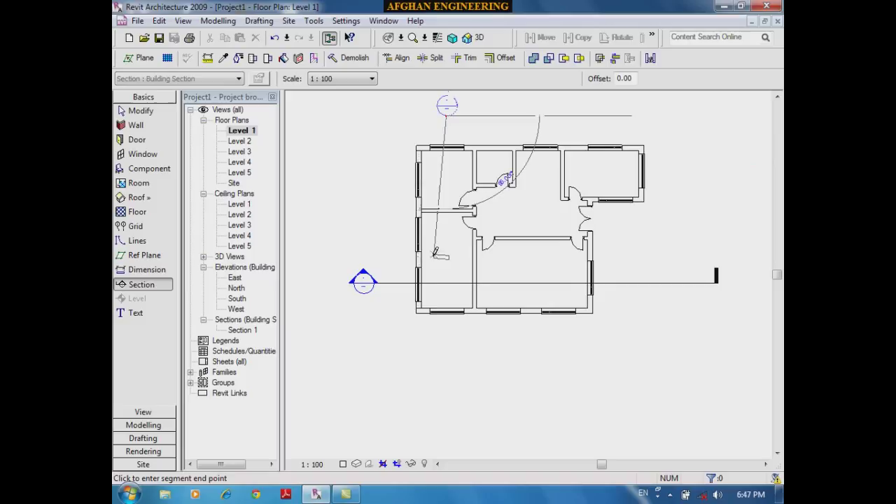
pyautogui.click(445, 395)
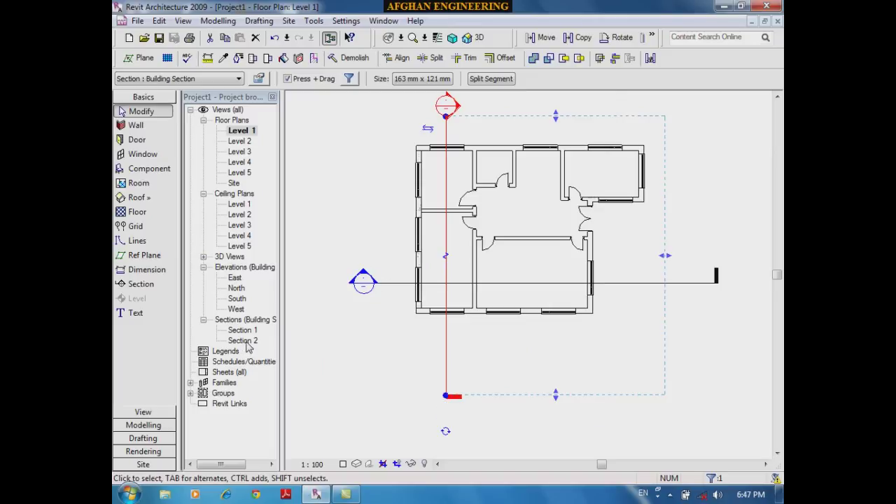
pyautogui.press('Delete')
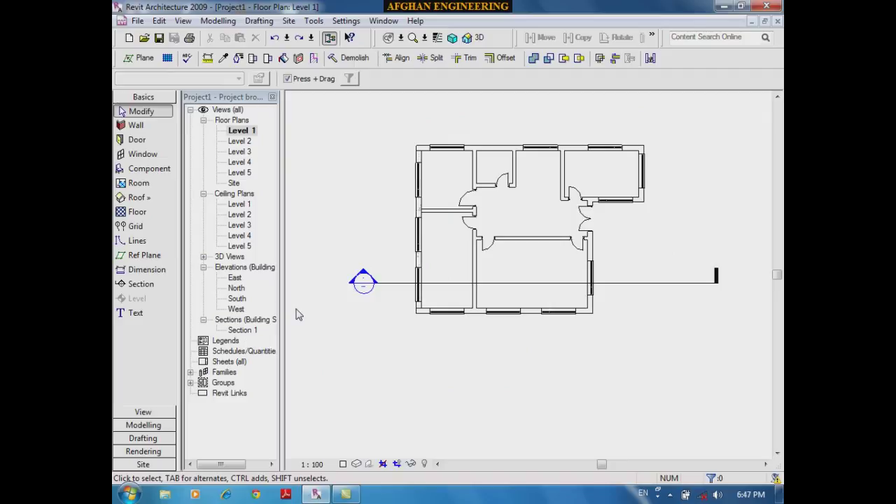
# Step: Split the horizontal section line inside the lower east room and offset its east segment north through the upper east room
pyautogui.click(662, 282)
pyautogui.scroll(1, 658, 315)
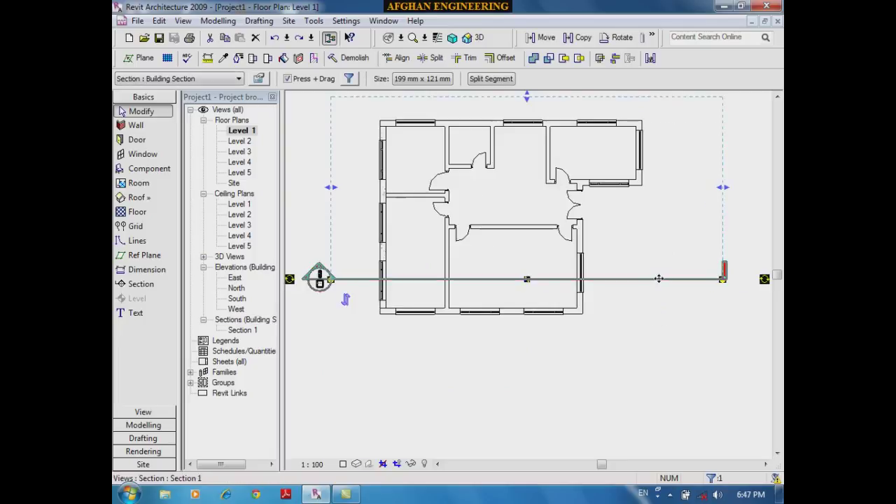
pyautogui.click(490, 79)
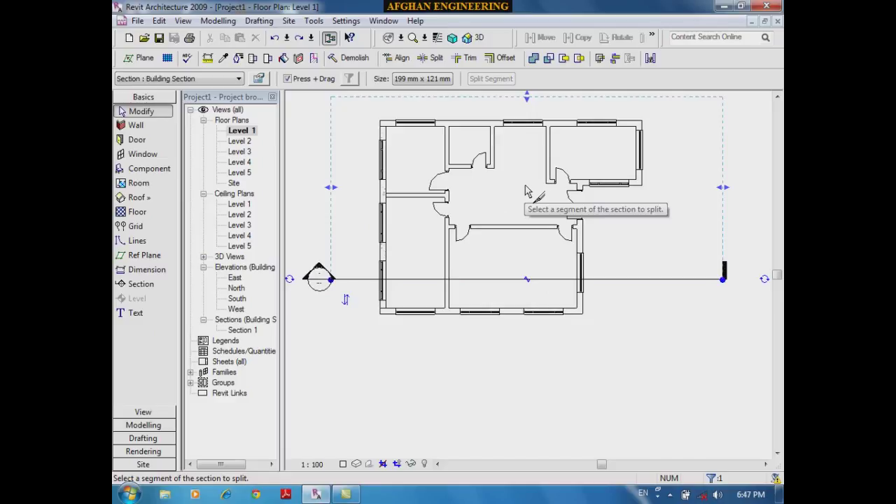
pyautogui.click(556, 280)
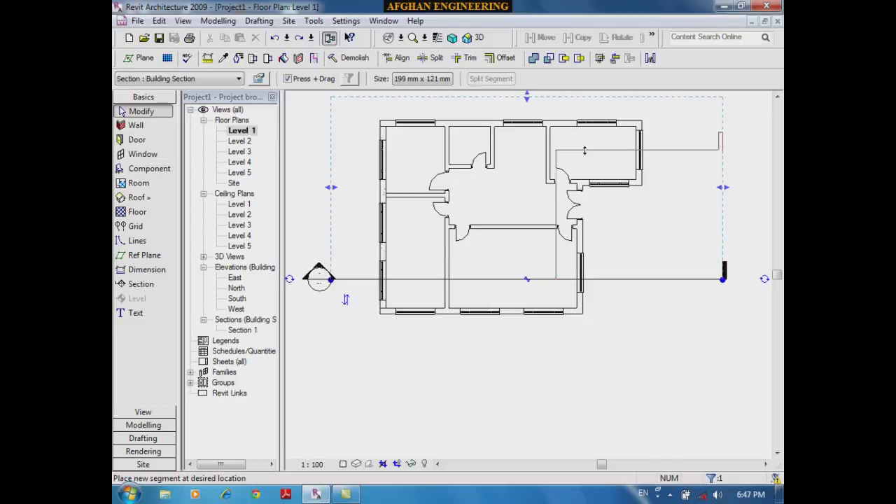
pyautogui.click(584, 150)
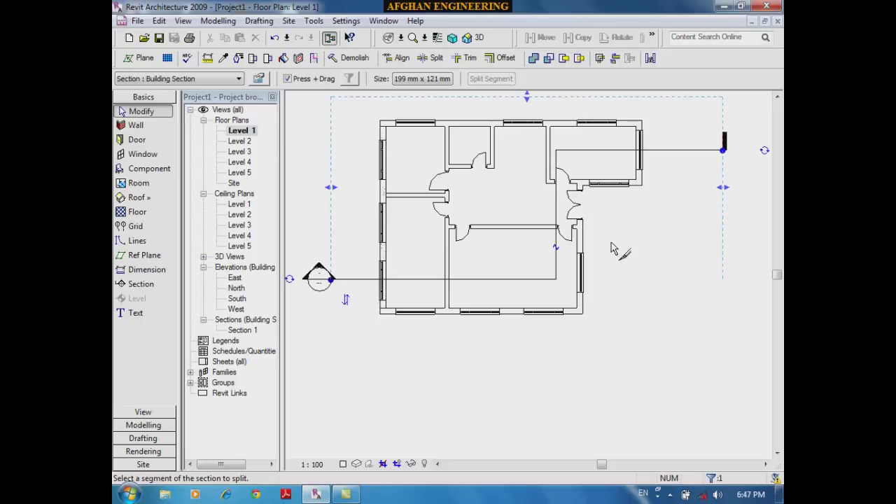
pyautogui.rightClick(611, 248)
pyautogui.click(637, 249)
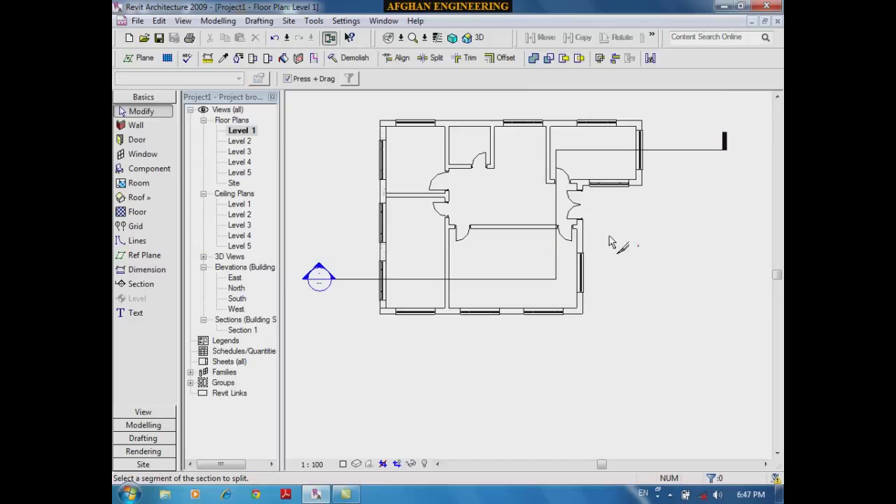
pyautogui.rightClick(606, 235)
pyautogui.click(658, 233)
# Step: Shift the section's vertical connecting segment west into the middle of the central hall and examine the jogged cut in Section 1
pyautogui.click(319, 277)
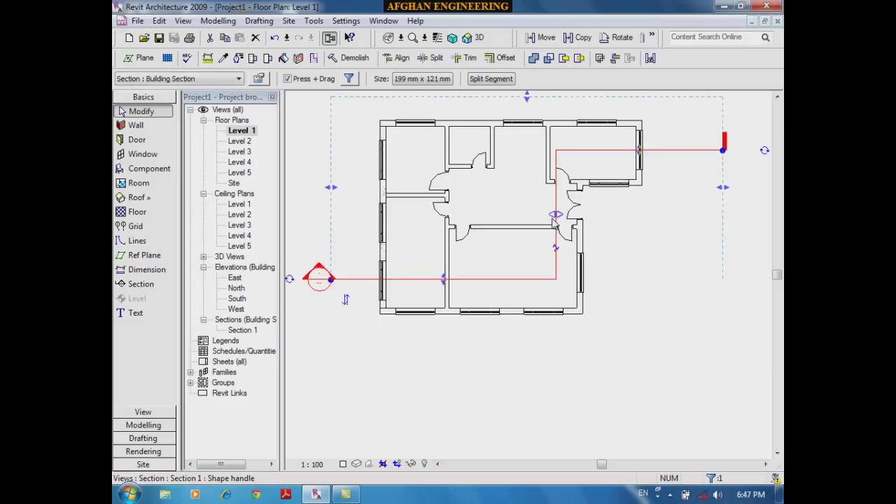
pyautogui.moveTo(555, 215); pyautogui.dragTo(518, 214)
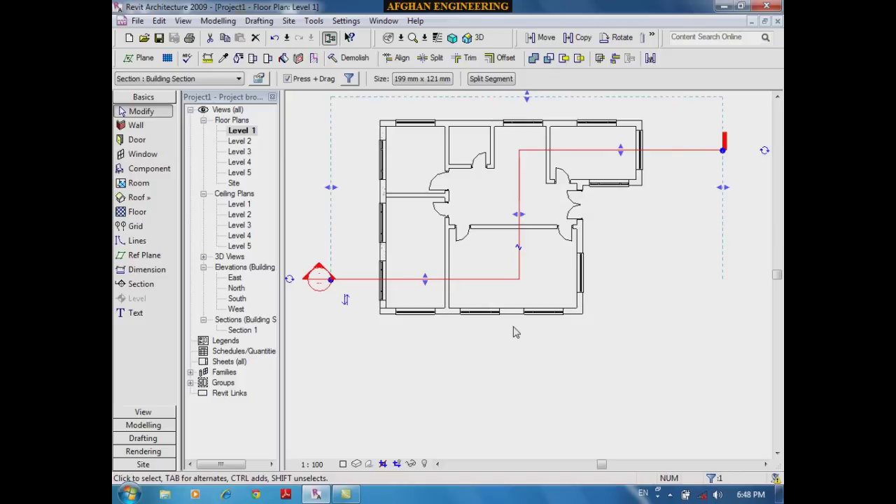
pyautogui.doubleClick(242, 330)
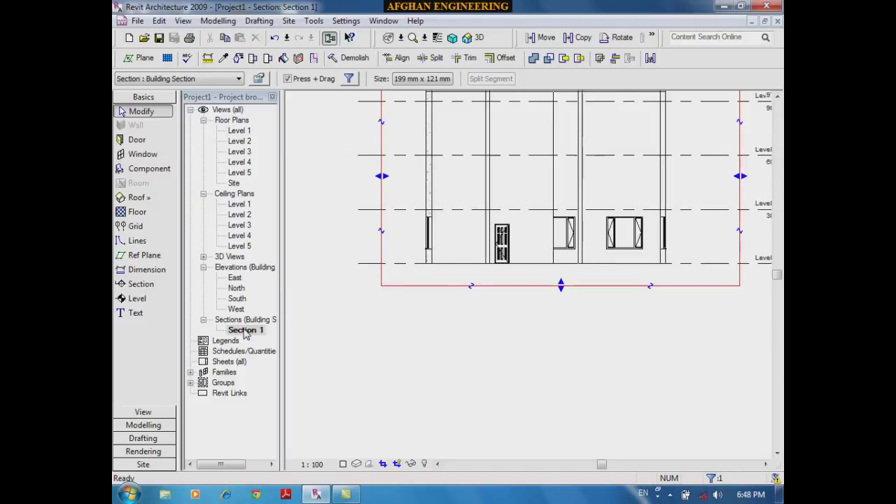
pyautogui.scroll(2, 619, 236)
pyautogui.scroll(3, 538, 261)
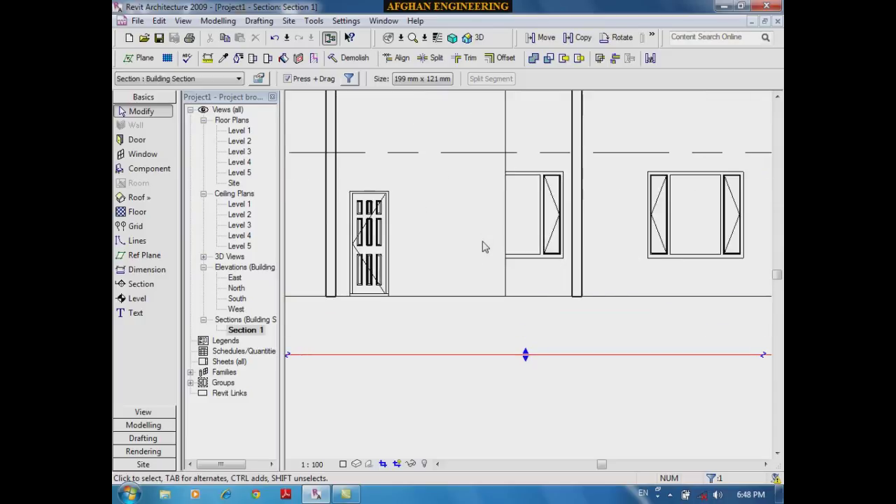
pyautogui.scroll(-2, 482, 246)
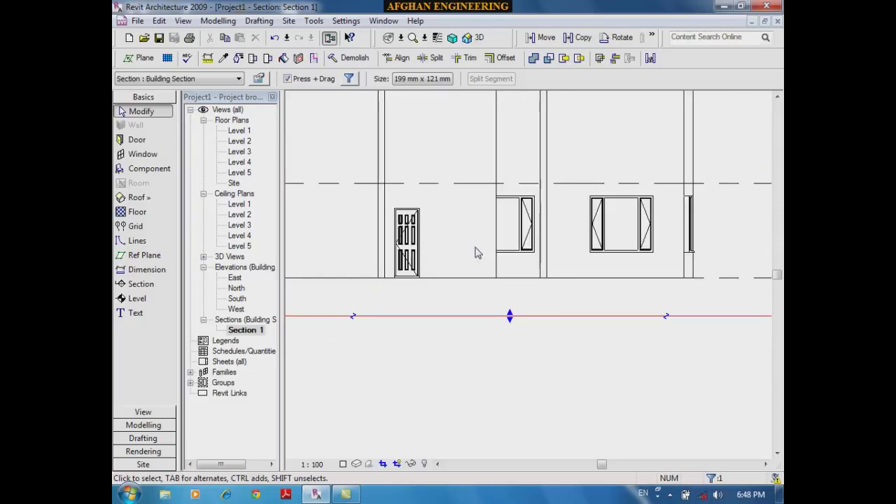
pyautogui.scroll(-2, 595, 266)
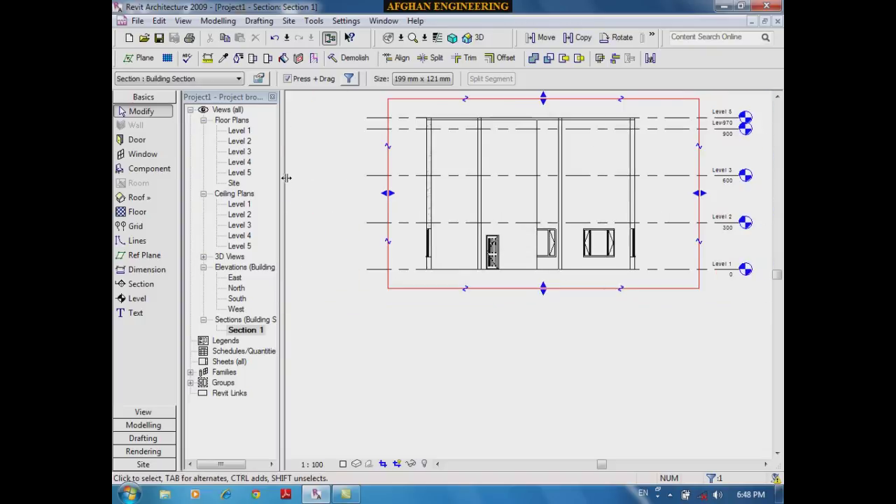
# Step: Return to the Level 1 plan and undo the connecting segment's shift and the section line's split
pyautogui.doubleClick(238, 131)
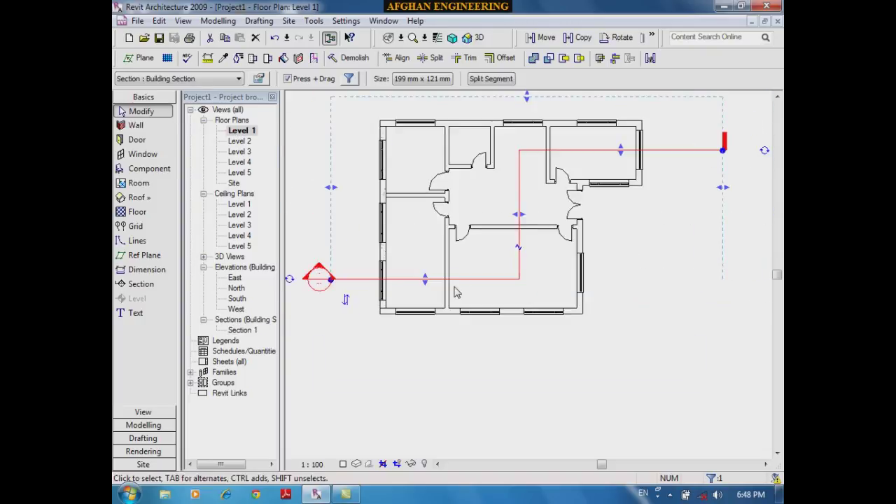
pyautogui.hotkey('ctrl', 'z')
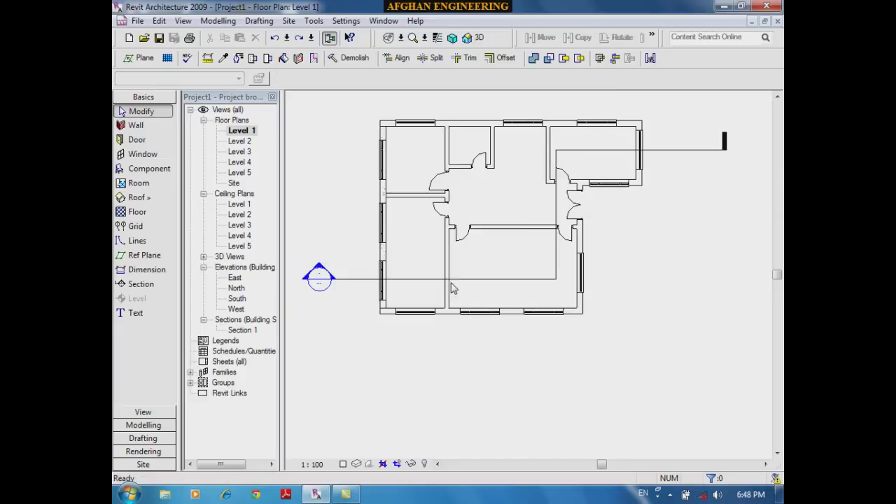
pyautogui.hotkey('ctrl', 'z')
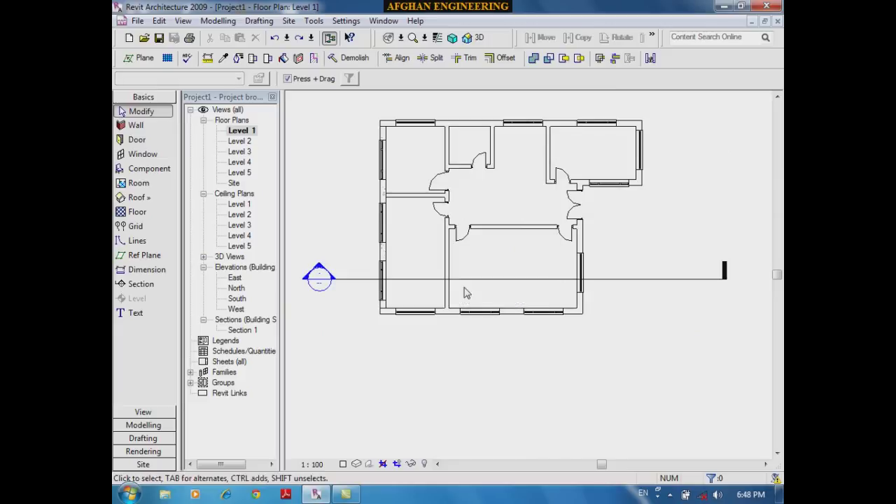
# Step: Break the horizontal section line with a gap and pull both inner ends outward past the building's west and east walls
pyautogui.click(520, 283)
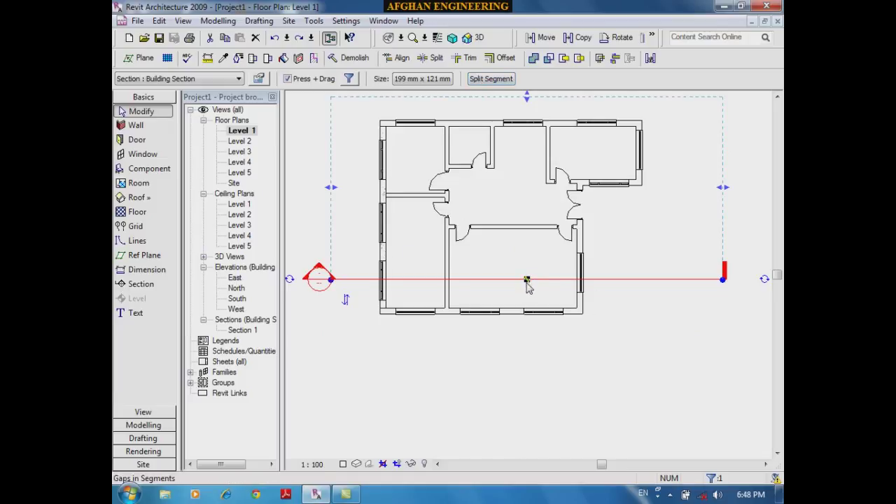
pyautogui.click(526, 280)
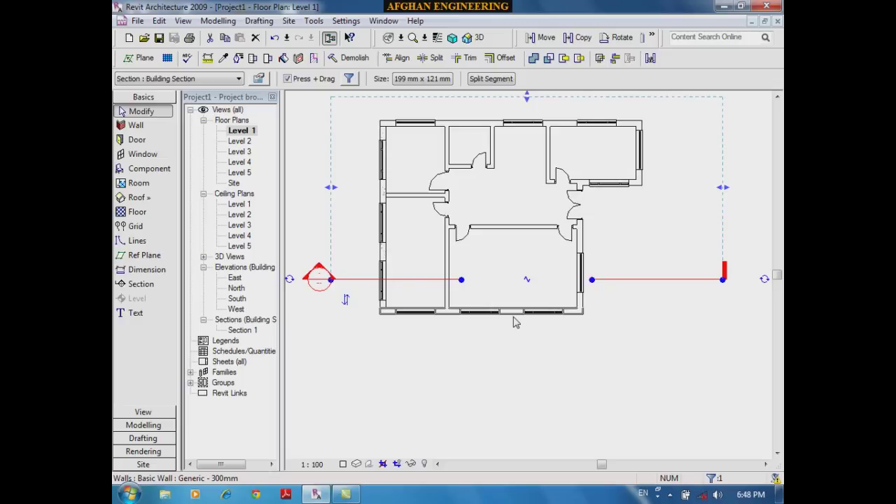
pyautogui.moveTo(592, 280); pyautogui.dragTo(692, 282)
pyautogui.moveTo(460, 280); pyautogui.dragTo(359, 283)
pyautogui.click(362, 356)
pyautogui.scroll(-1, 420, 384)
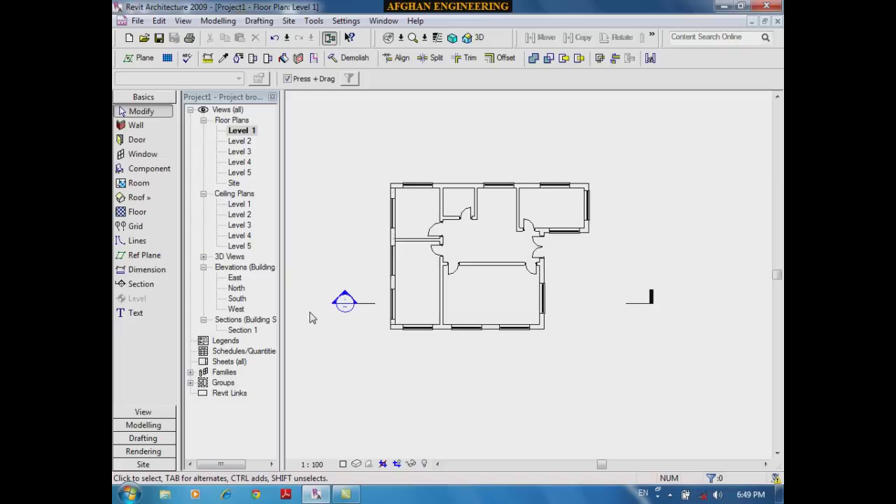
# Step: Extend the section line's west segment across the building to meet the short east segment, nearly closing the gap
pyautogui.click(251, 136)
pyautogui.click(369, 303)
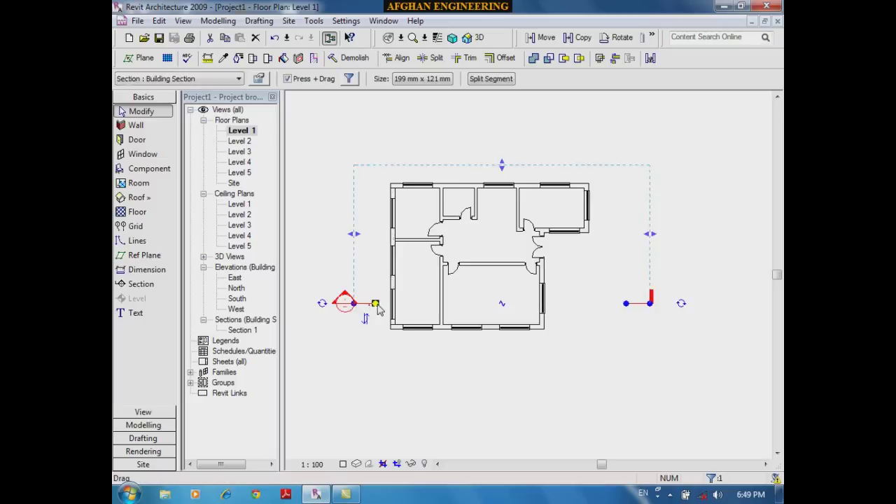
pyautogui.moveTo(625, 301); pyautogui.dragTo(624, 304)
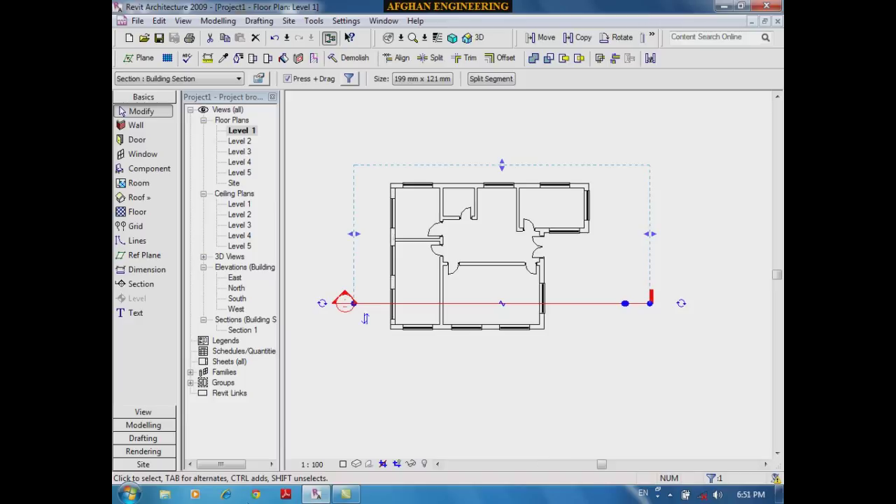
pyautogui.click(142, 412)
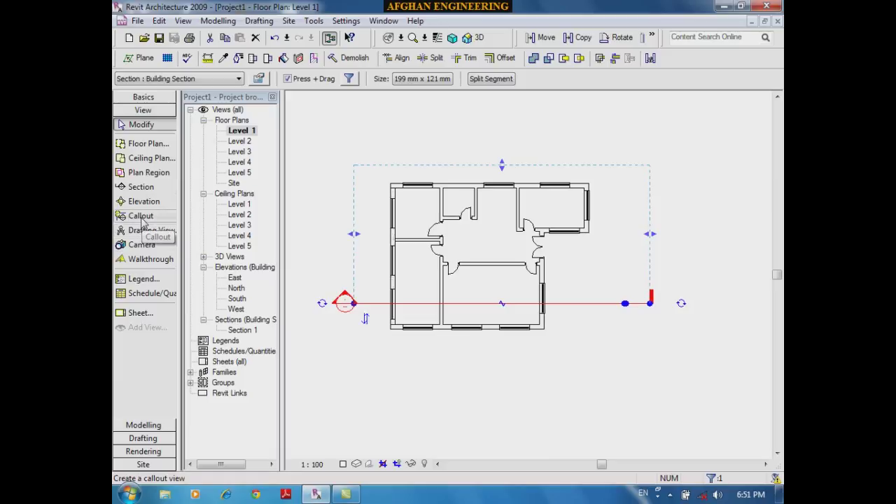
pyautogui.click(143, 98)
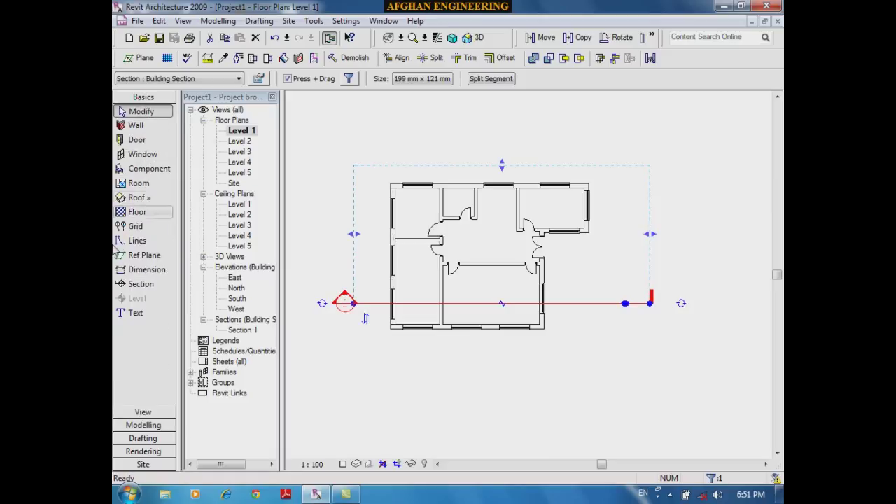
# Step: Place a 2.5mm Arial text note without a leader reading "fgdgfgfghfh" southeast of the building, below the section line
pyautogui.click(136, 314)
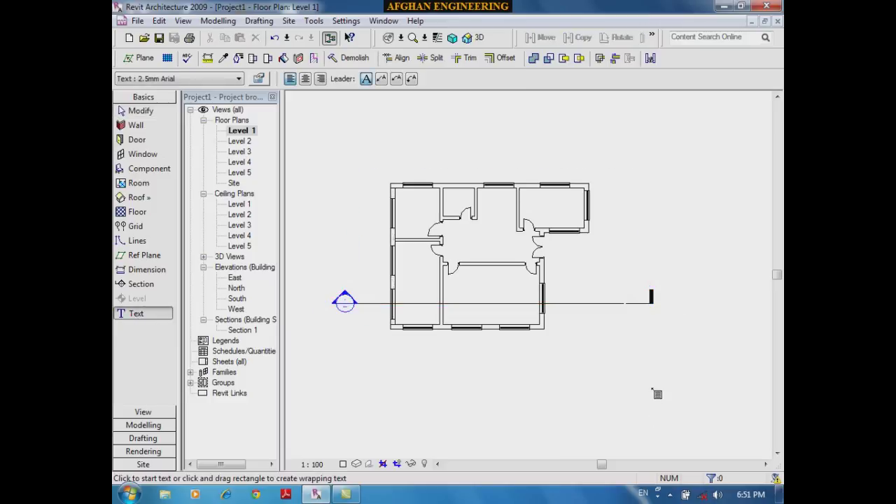
pyautogui.scroll(2, 657, 389)
pyautogui.moveTo(658, 388); pyautogui.dragTo(649, 383, button='middle')
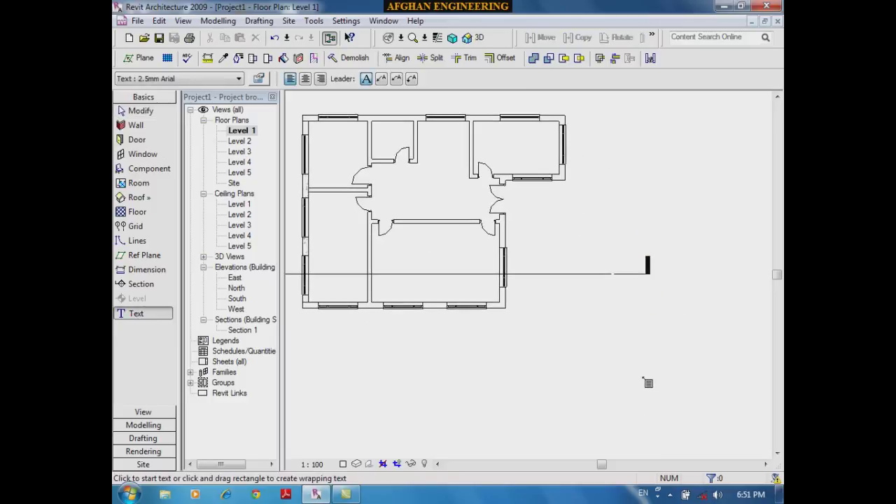
pyautogui.moveTo(570, 314); pyautogui.dragTo(695, 397)
pyautogui.write('fgdgfgfghfh')
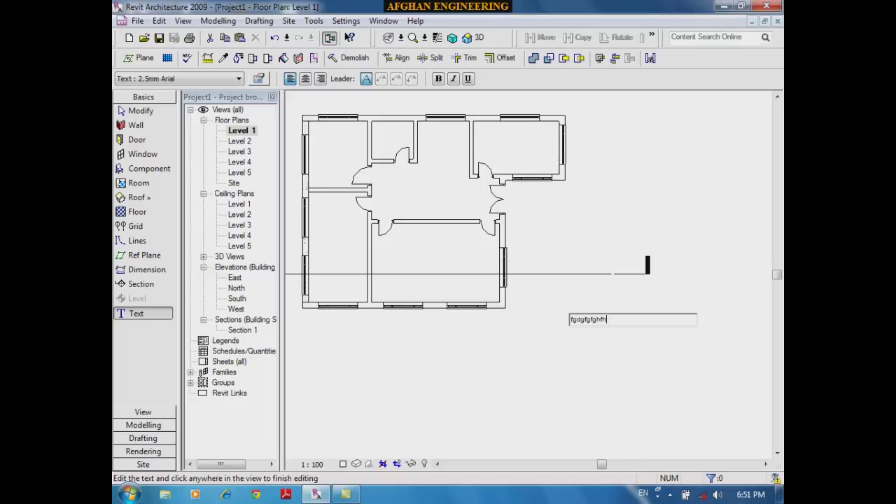
pyautogui.click(648, 358)
pyautogui.rightClick(630, 359)
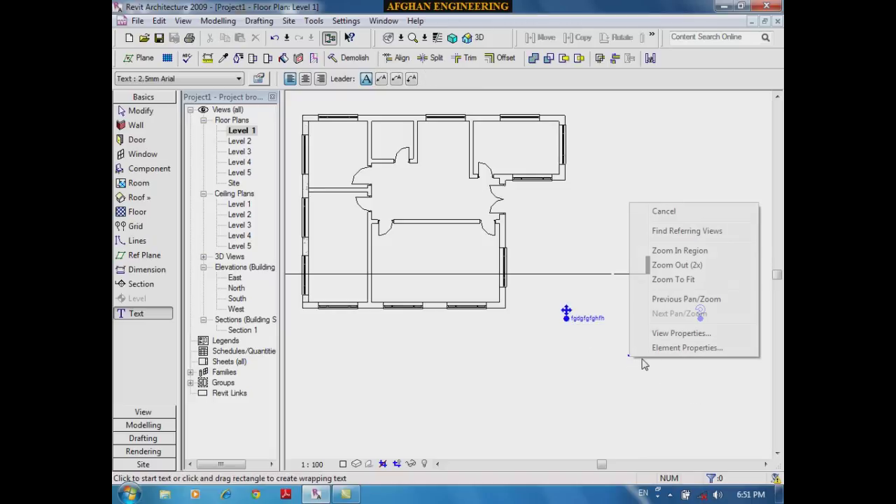
pyautogui.click(644, 207)
pyautogui.scroll(2, 581, 343)
pyautogui.scroll(2, 580, 343)
pyautogui.rightClick(584, 346)
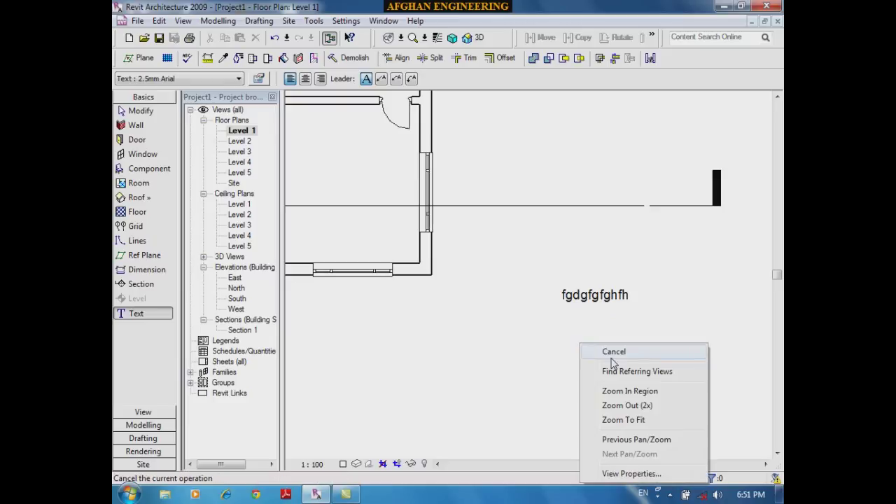
pyautogui.click(609, 352)
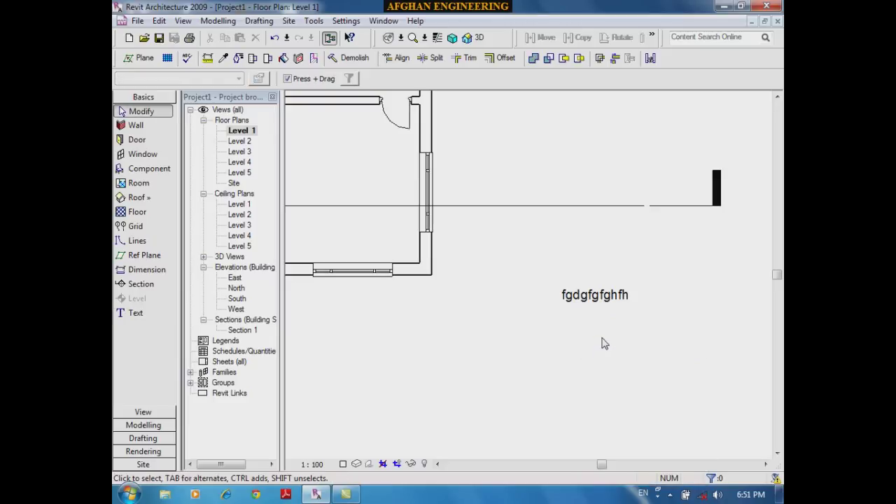
# Step: Examine the text note's type properties, such as font, text size and width factor, and close them without changes
pyautogui.click(607, 303)
pyautogui.click(259, 79)
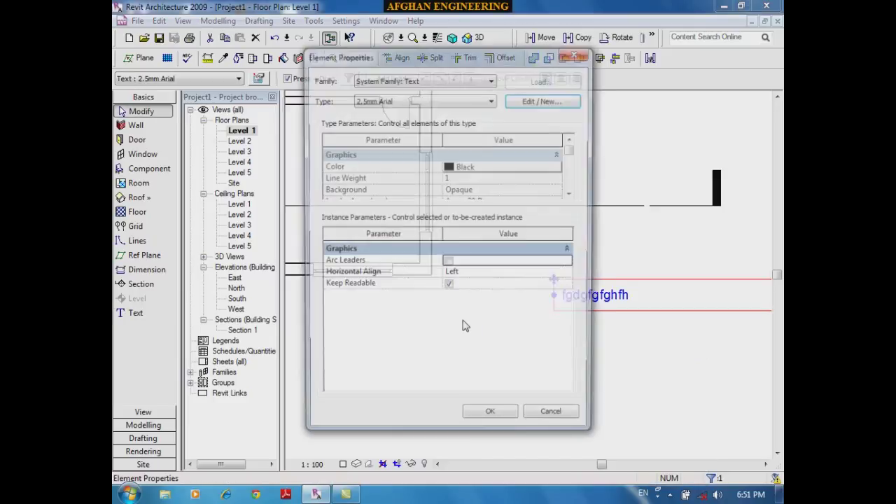
pyautogui.click(551, 103)
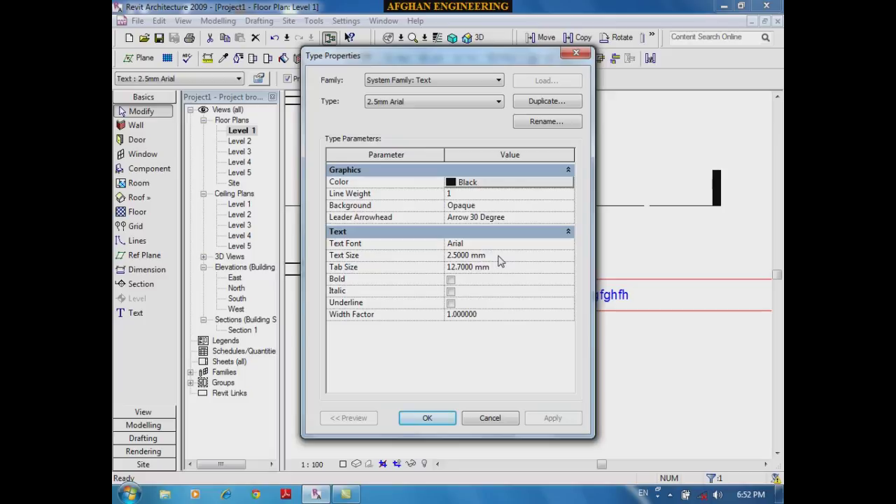
pyautogui.click(575, 54)
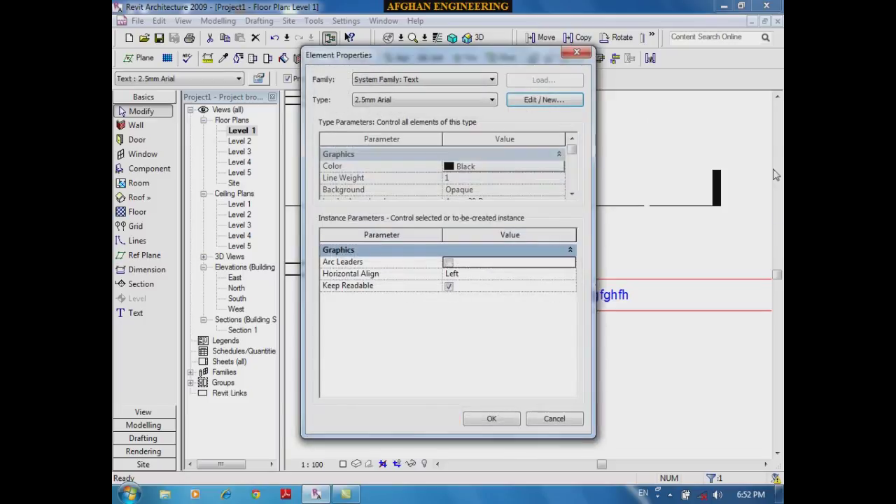
pyautogui.click(582, 55)
pyautogui.scroll(-3, 721, 160)
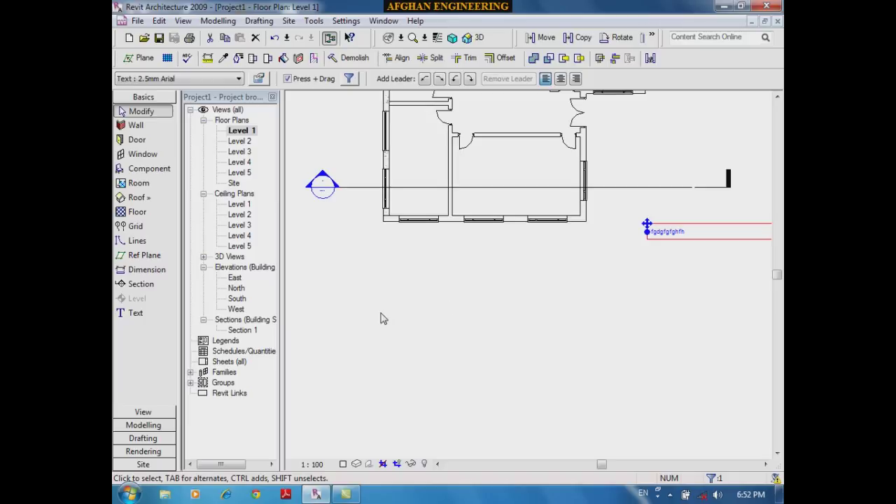
# Step: Dimension the south wall's overall length between its outer west and east corners, placing the dimension below the plan
pyautogui.click(144, 271)
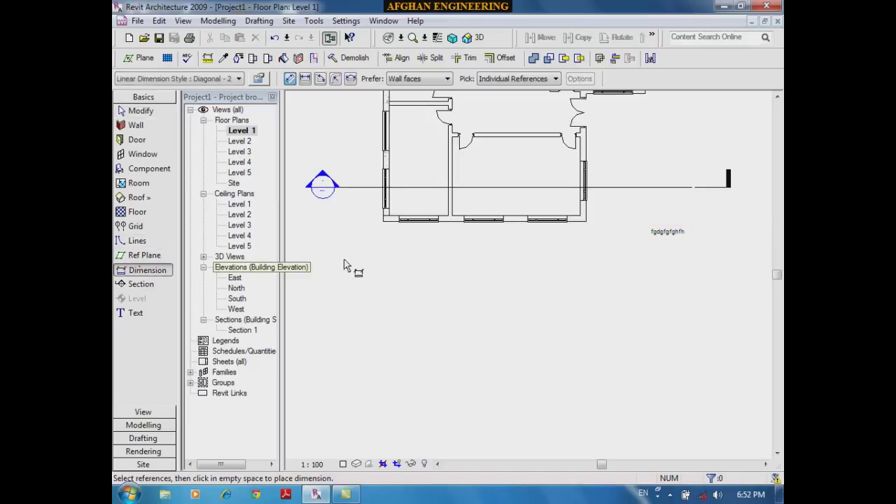
pyautogui.click(387, 219)
pyautogui.click(587, 221)
pyautogui.scroll(2, 536, 280)
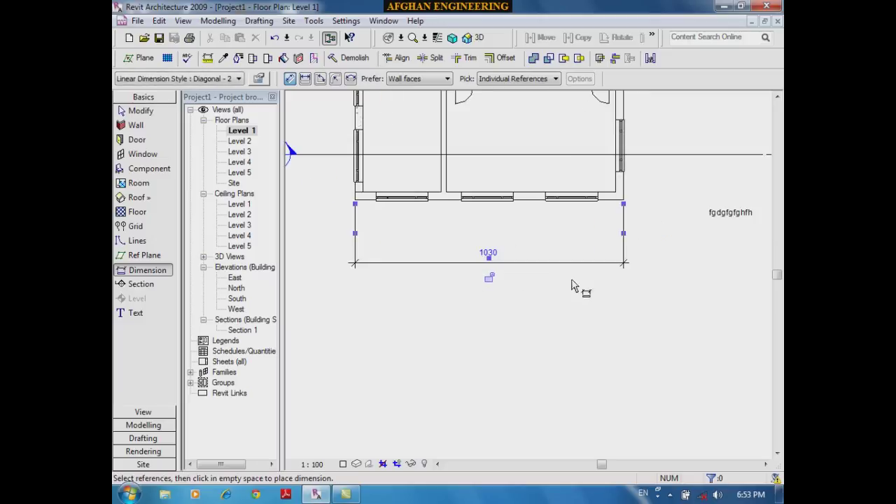
pyautogui.rightClick(569, 292)
pyautogui.click(600, 300)
# Step: Open the type properties of the south wall's overall dimension to examine its graphics and text parameters
pyautogui.scroll(2, 525, 286)
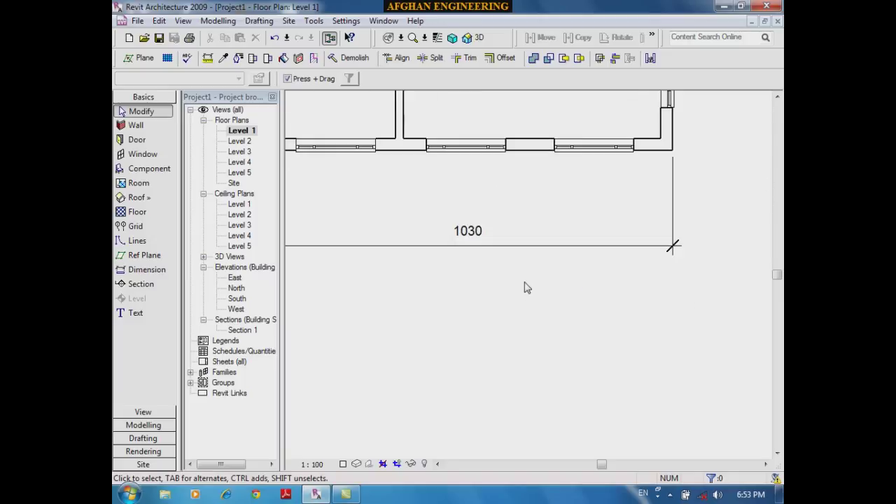
pyautogui.click(424, 229)
pyautogui.click(258, 79)
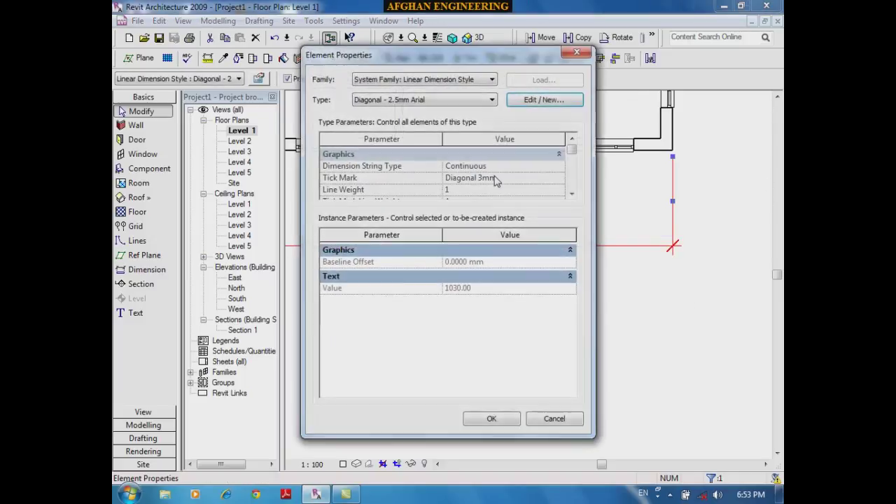
pyautogui.click(543, 103)
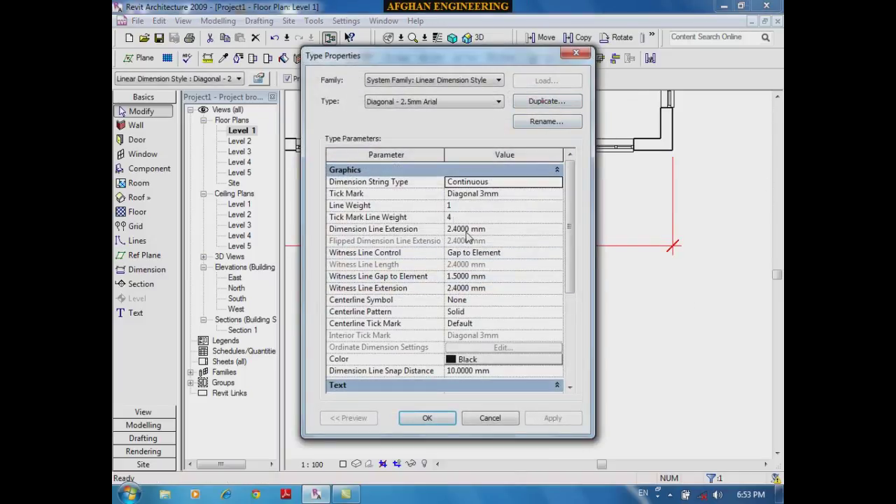